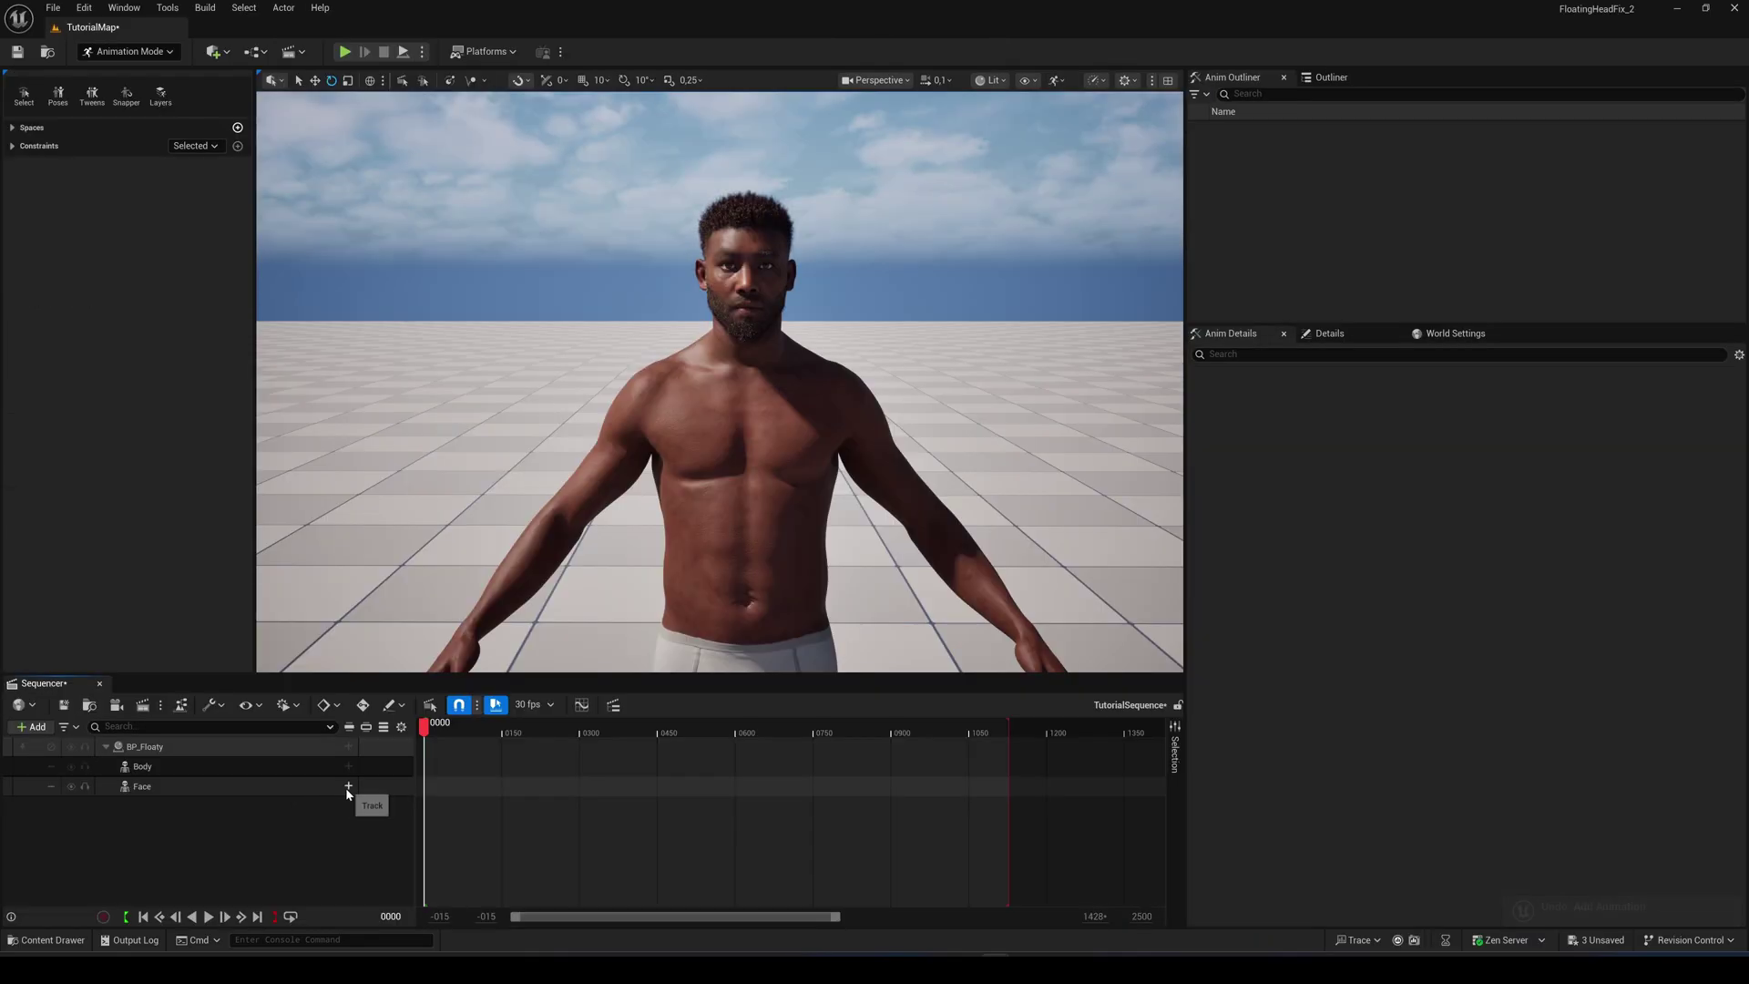
Step: Put the FaceTest animation on the Face track, scrub to preview it, then rewind to the start
left_click(348, 787)
mouse_move(451, 133)
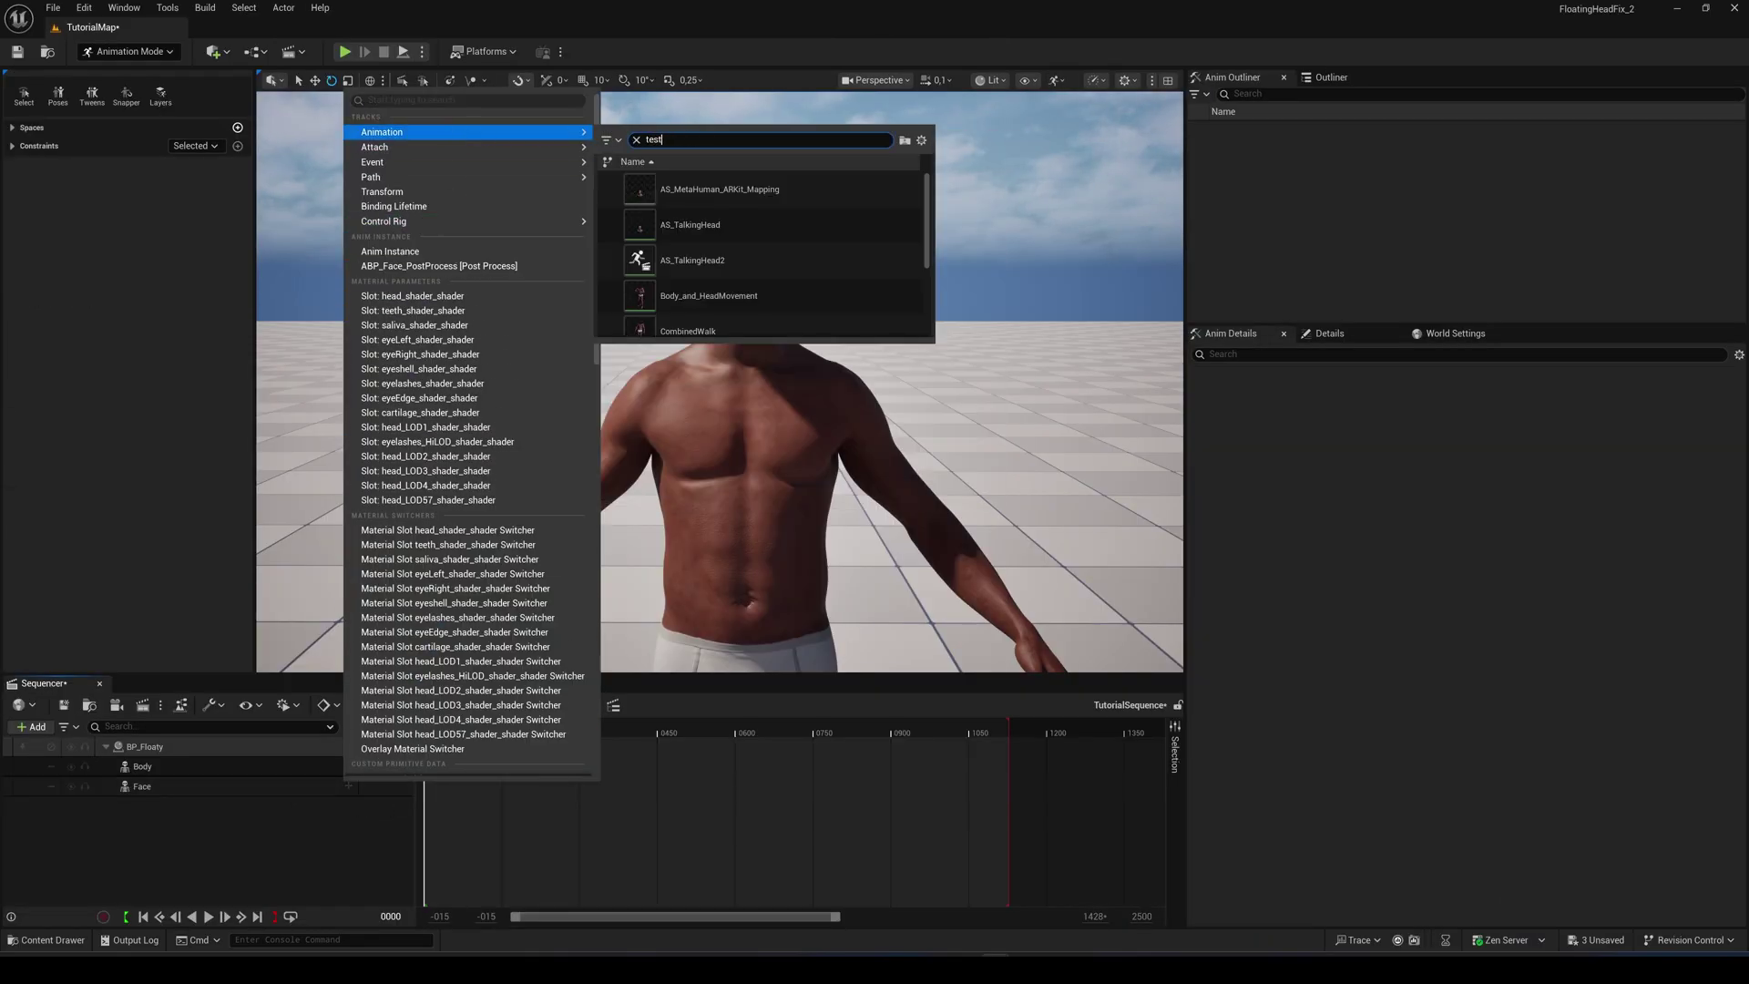
left_click(682, 190)
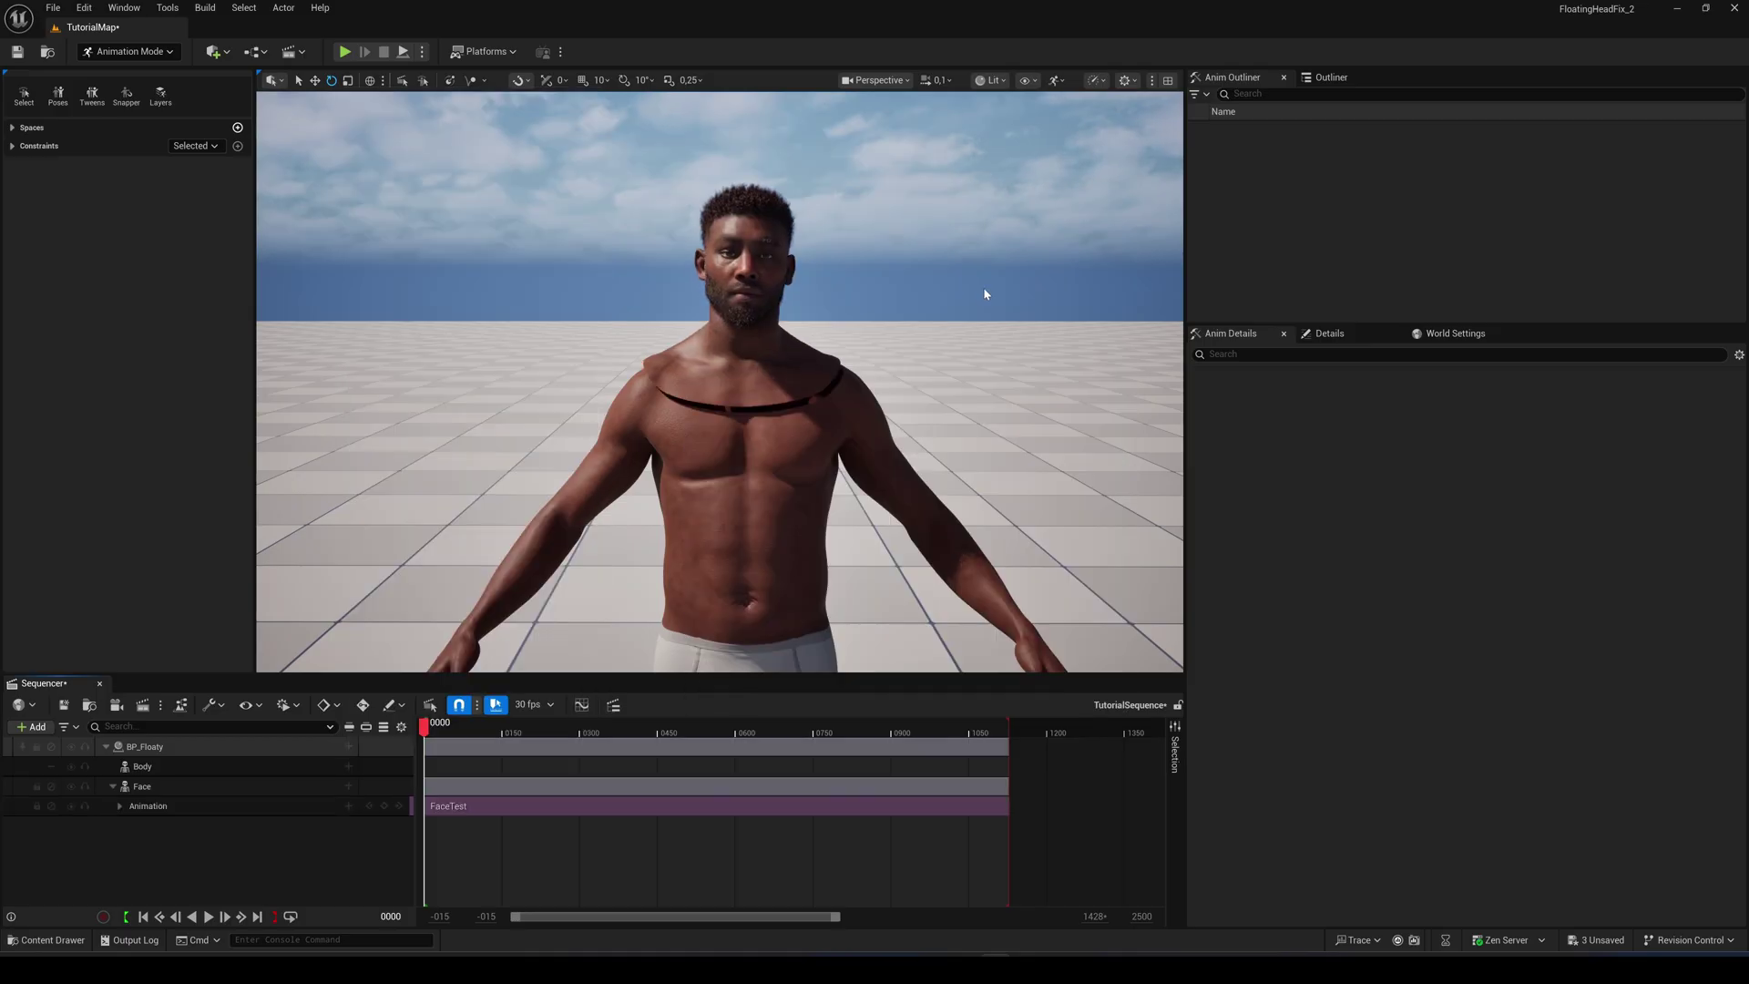
left_click_drag(671, 738, 716, 729)
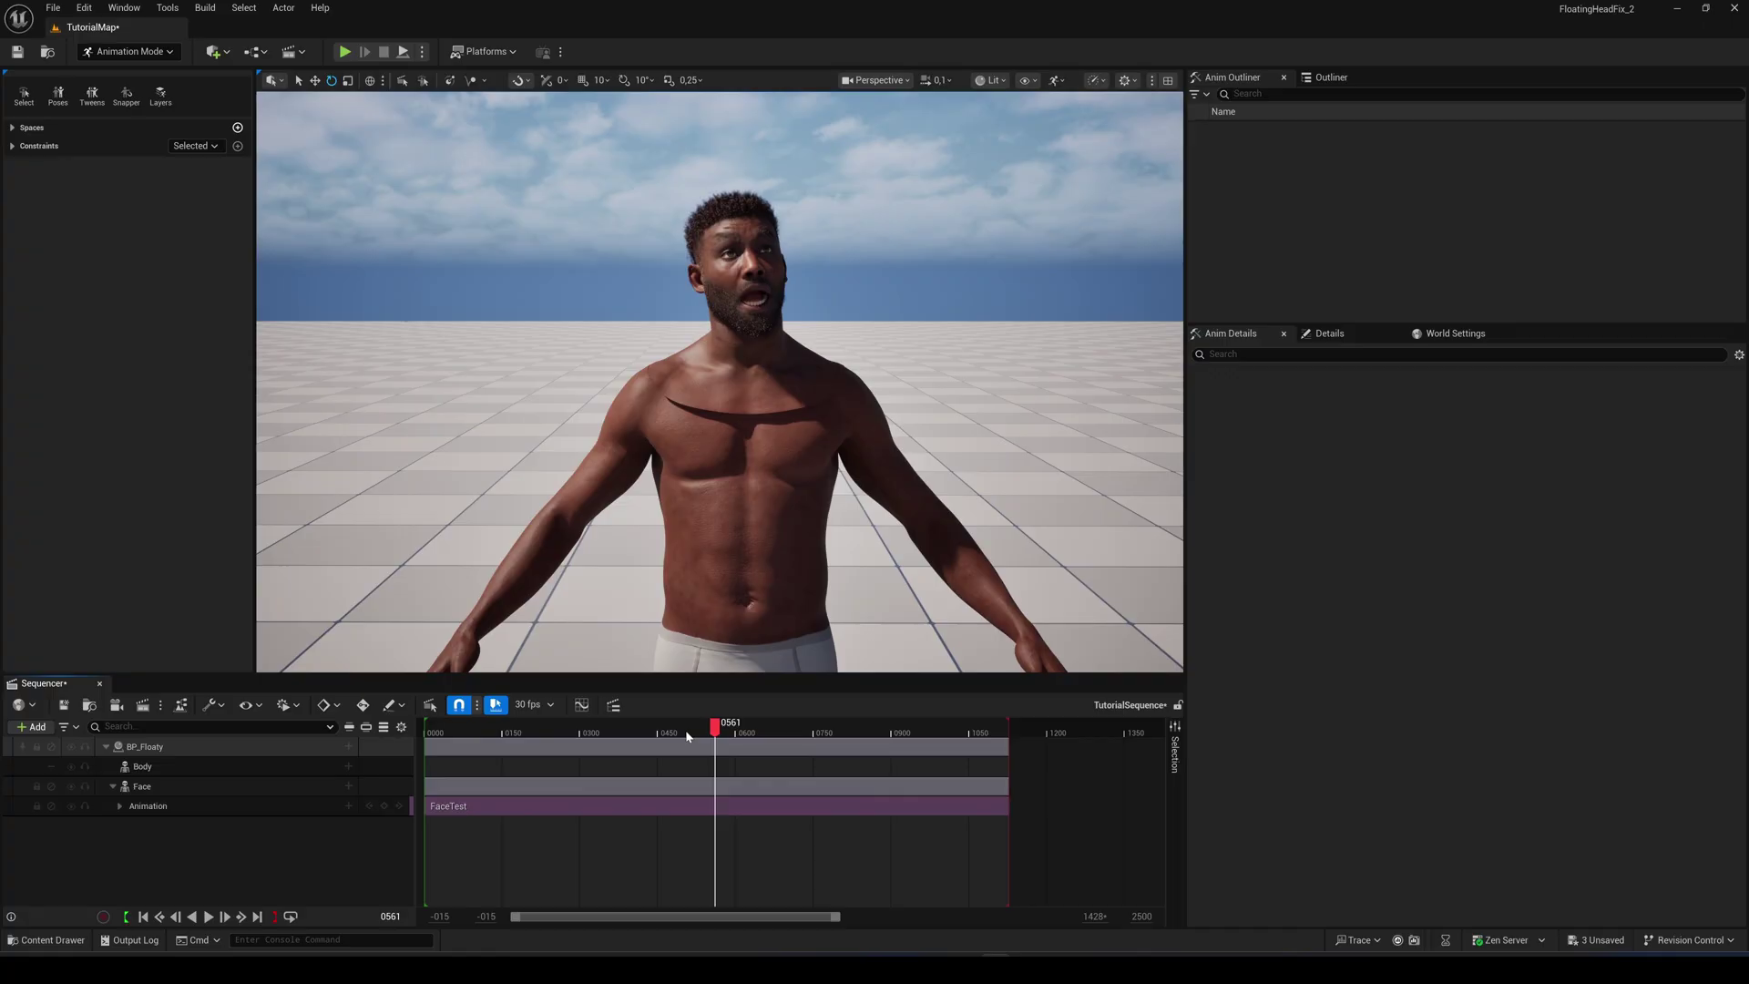
key("Up")
Step: Add the FaceTest animation to the Body track and scrub to preview body and face together
left_click(349, 770)
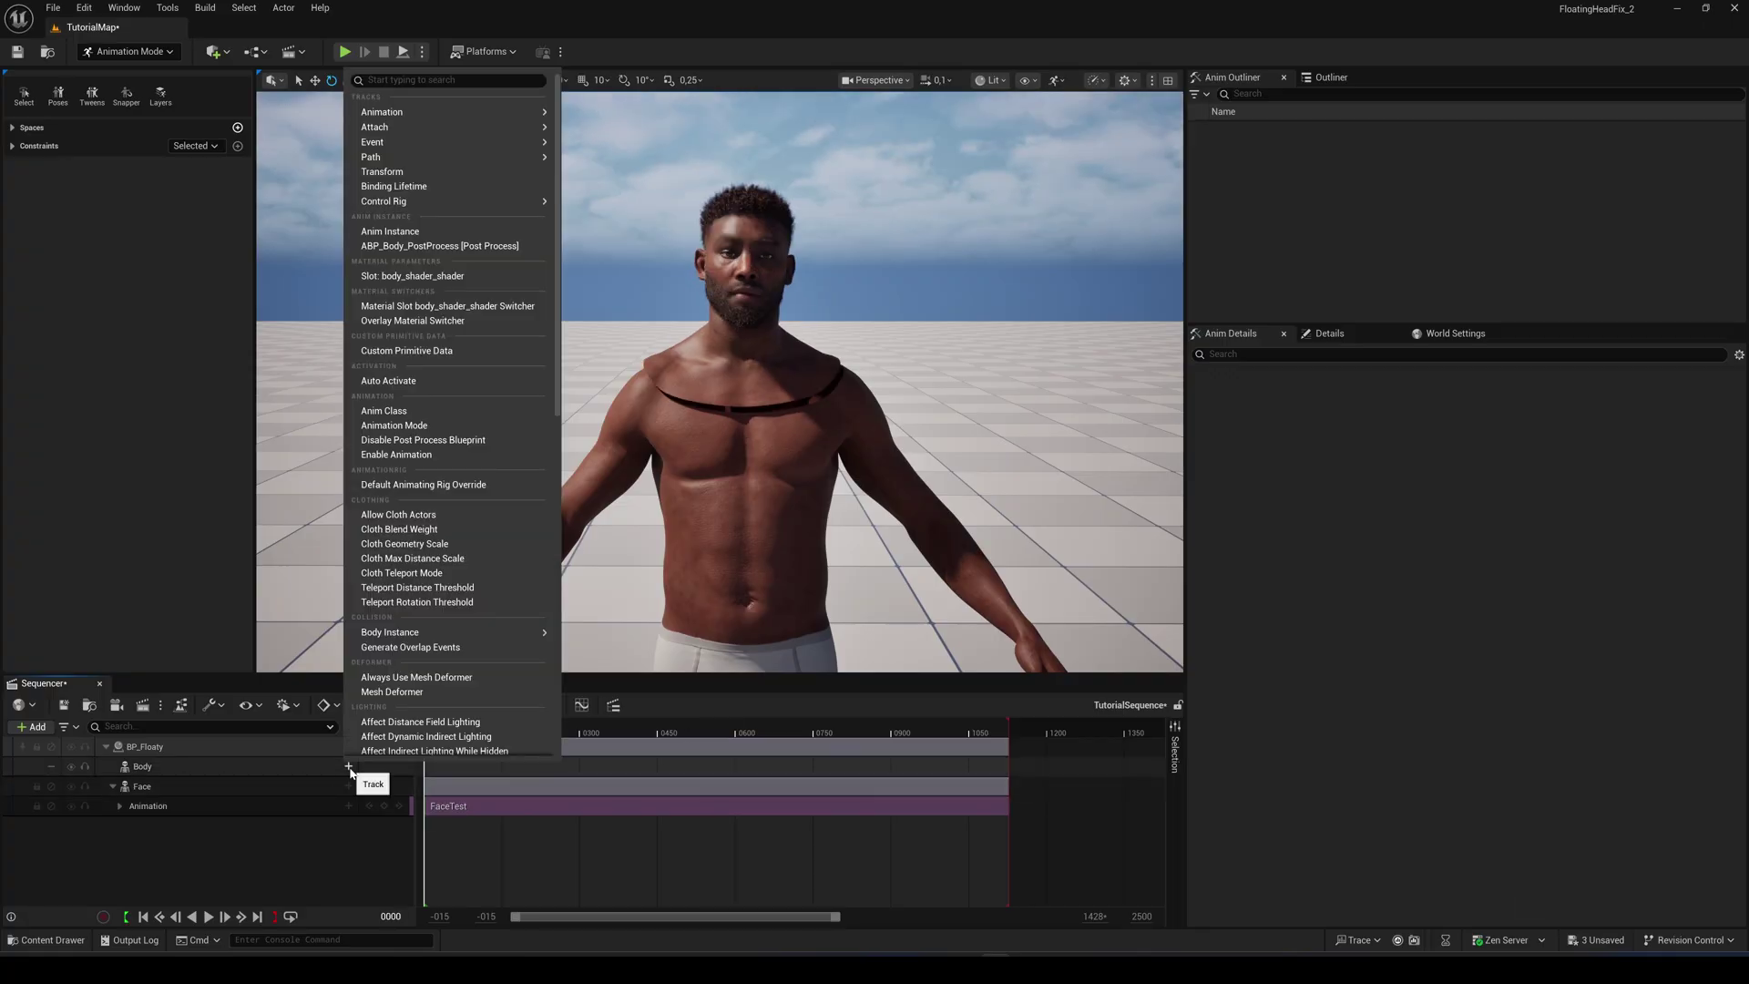
mouse_move(465, 113)
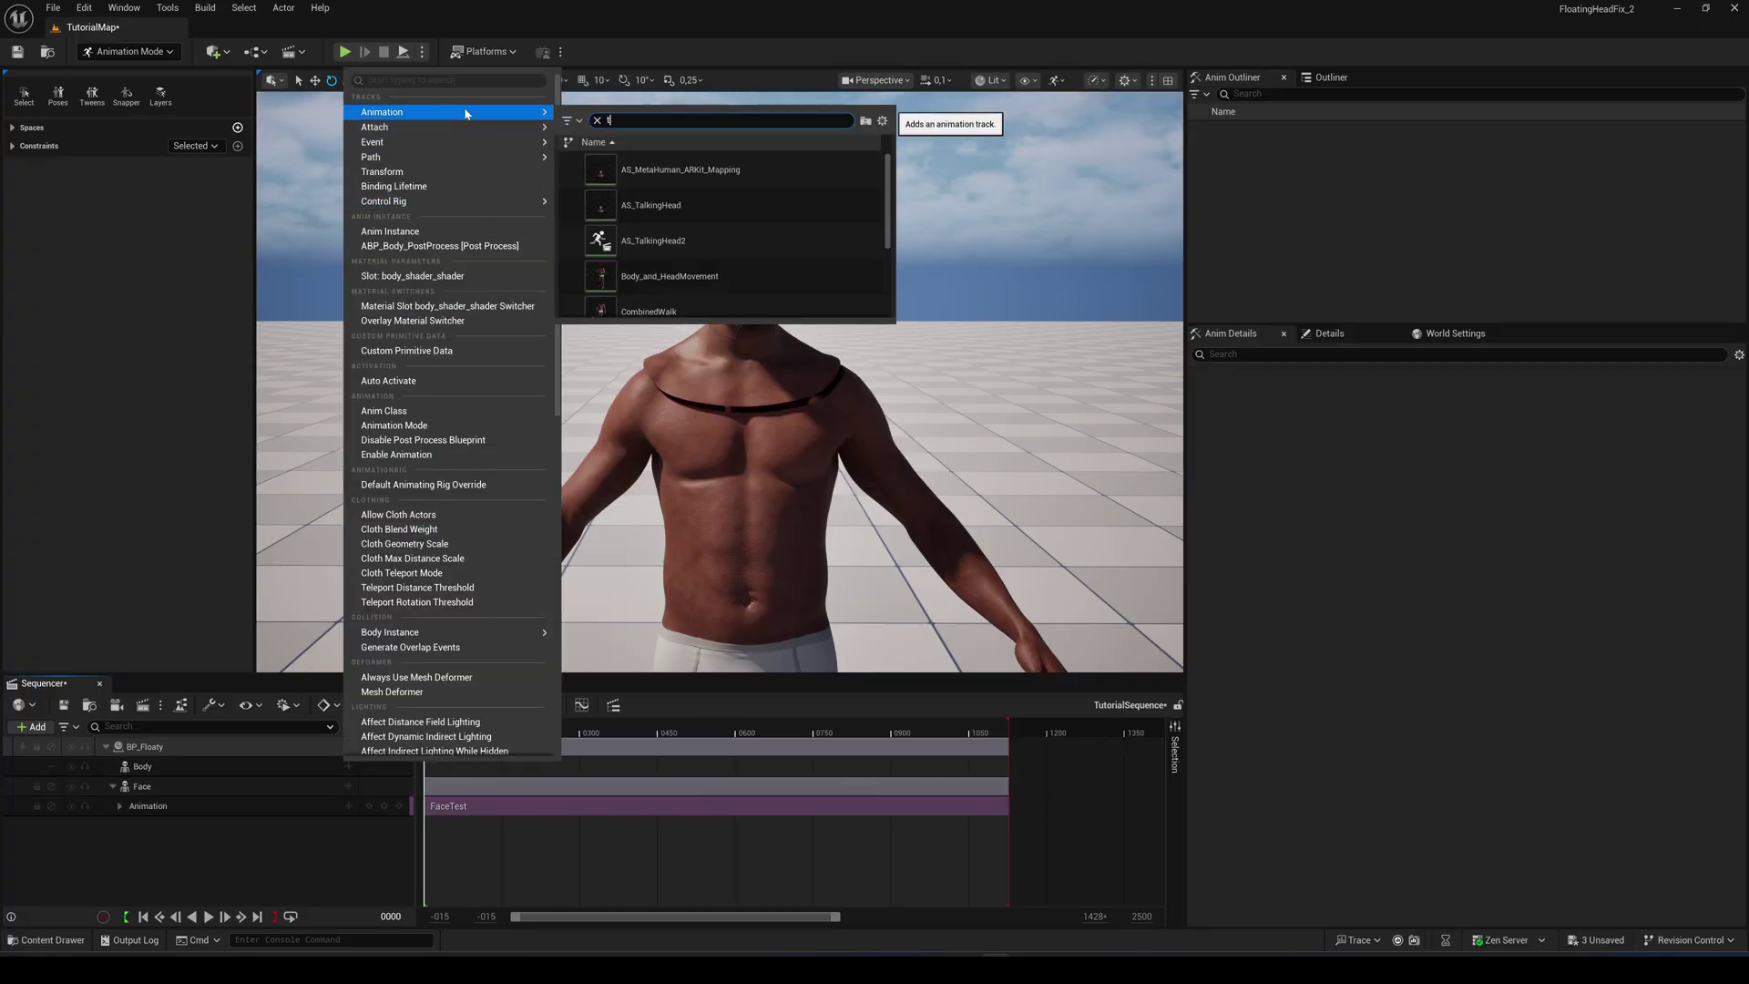
left_click(653, 169)
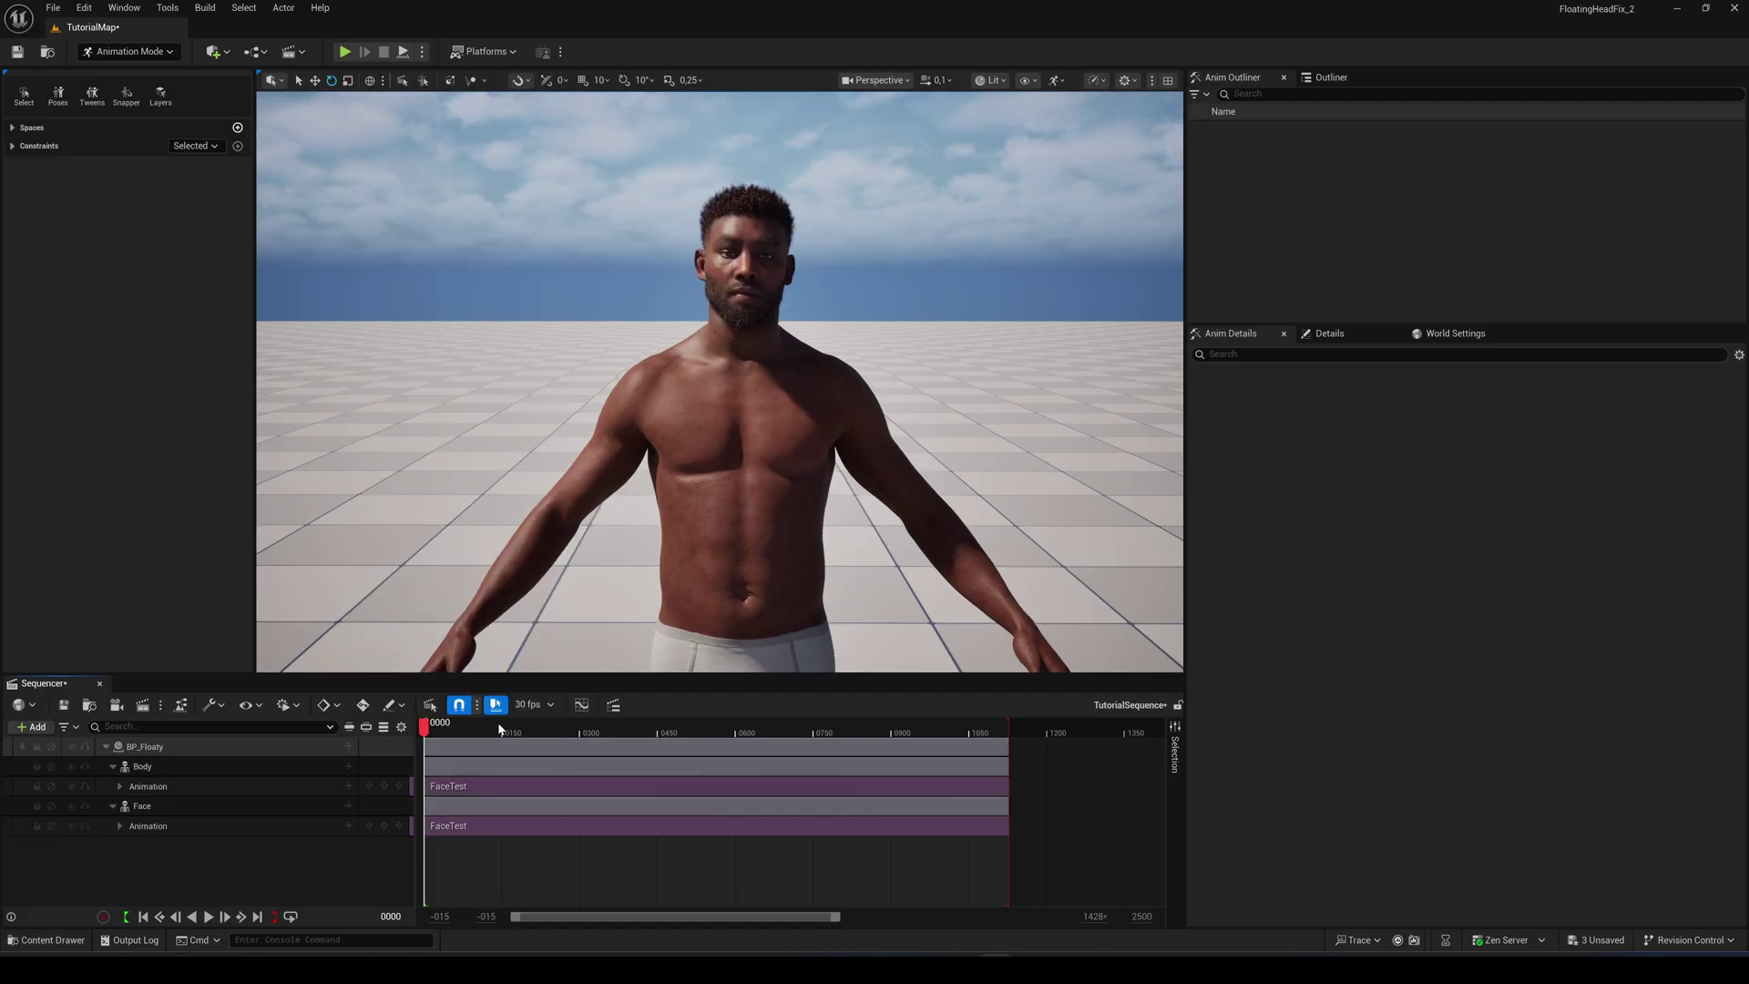
left_click_drag(500, 729, 716, 731)
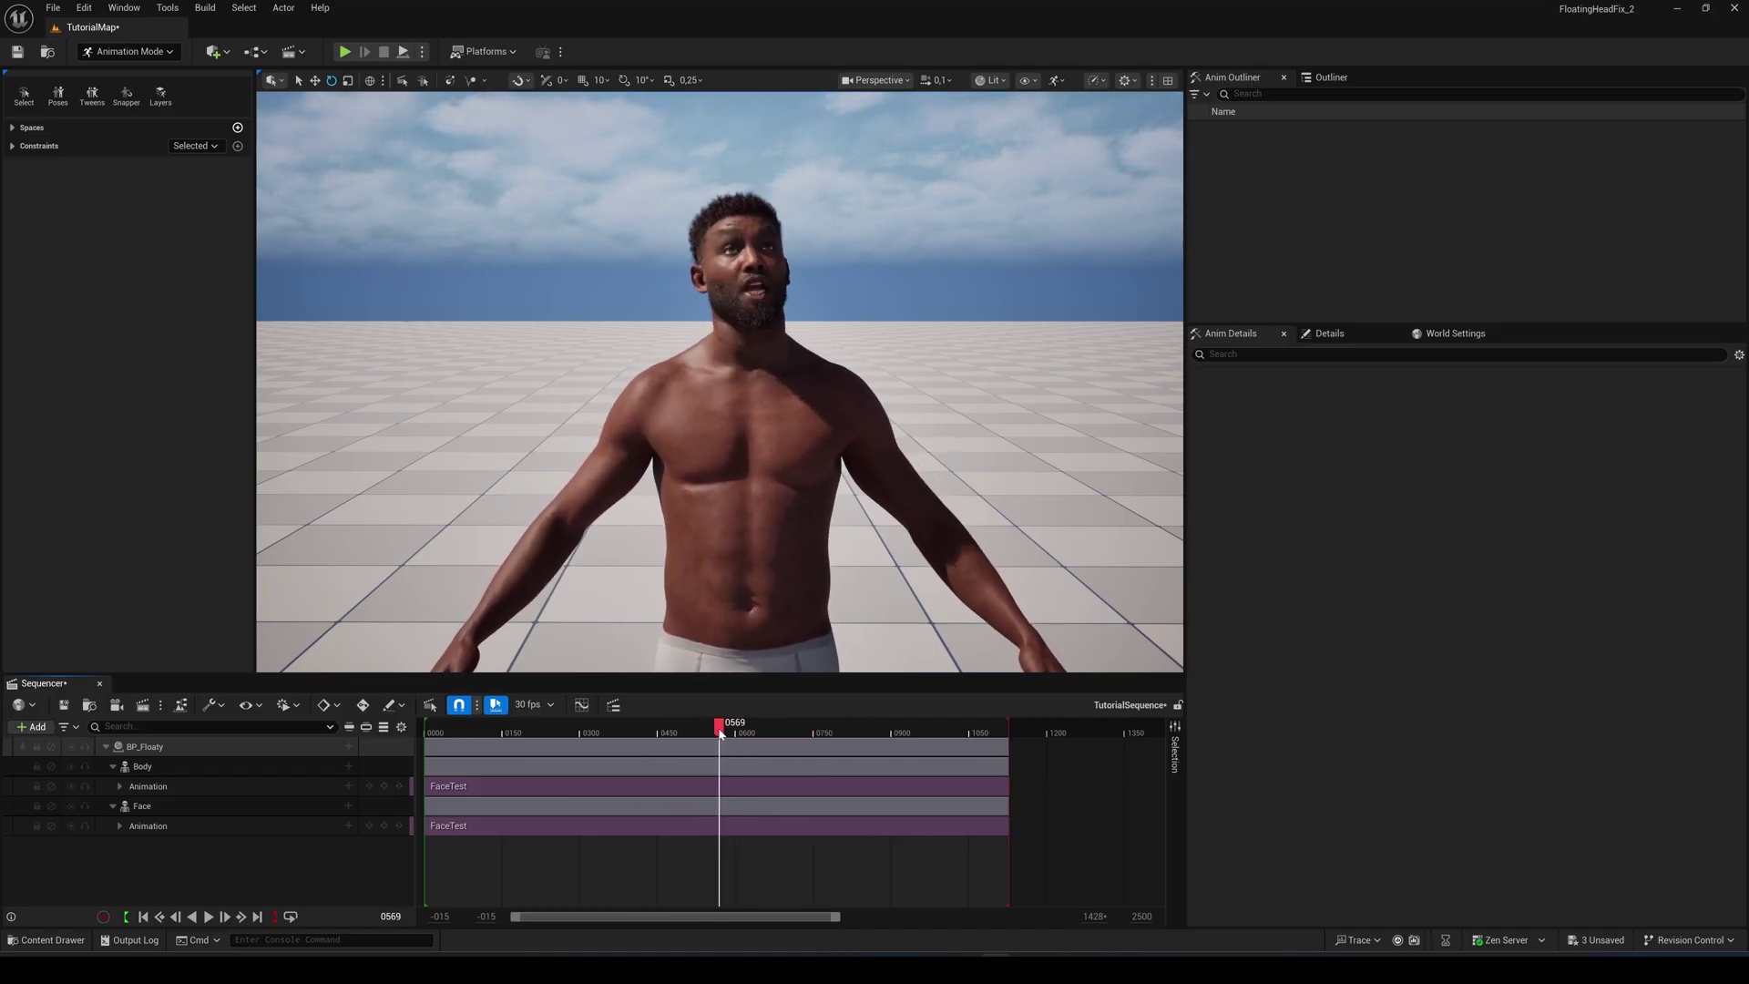
Step: Delete the Body's FaceTest track, shift the Face's FaceTest section to about frame 1237, and rewind
left_click(166, 785)
key("Delete")
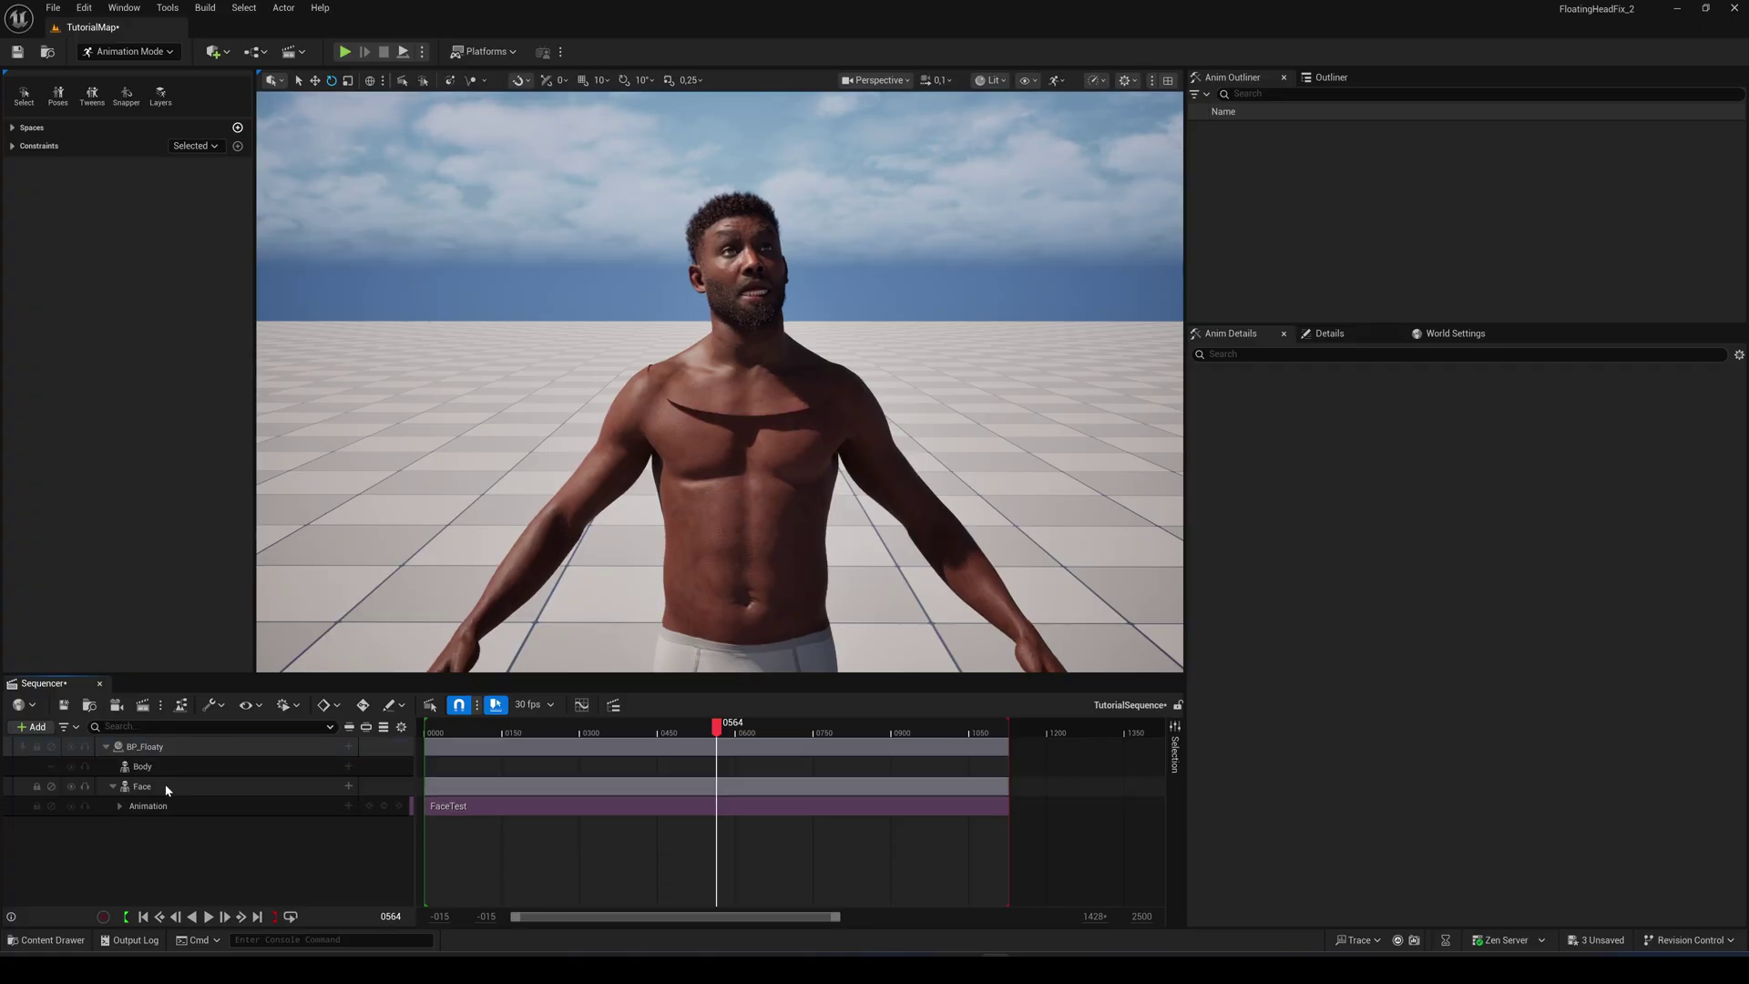
left_click_drag(450, 807, 1092, 807)
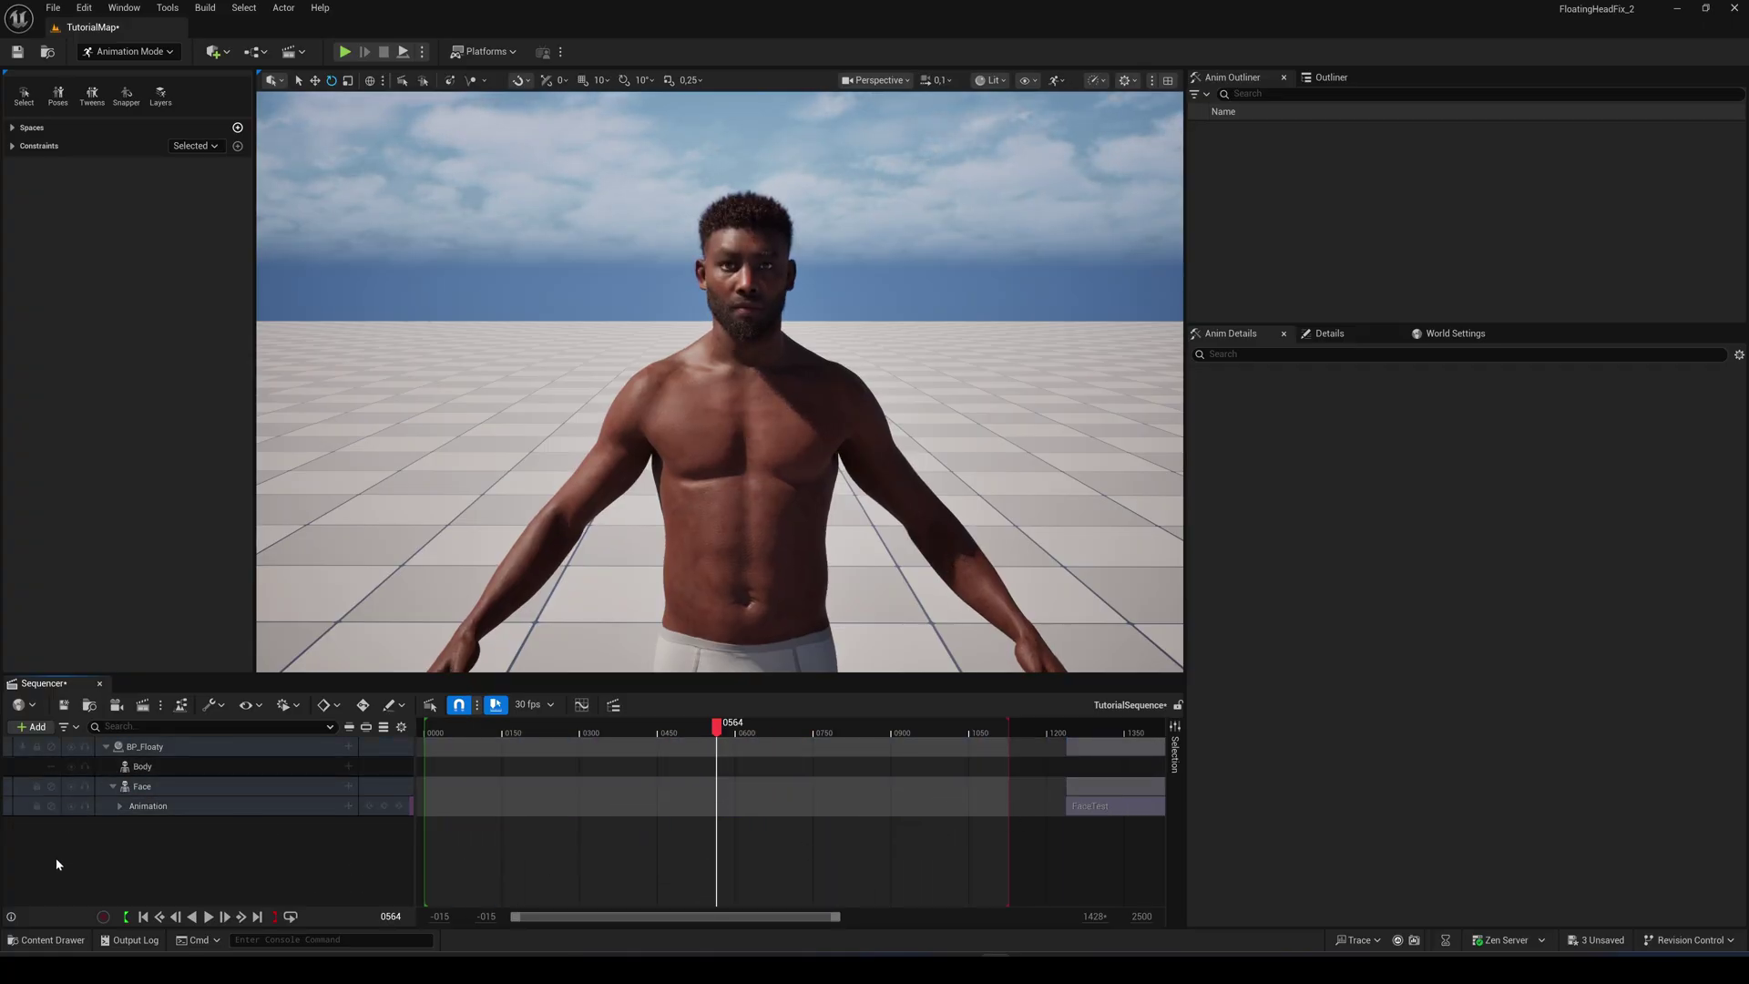
left_click(143, 916)
Step: Add Strut_Walking_Anim to the Body and lengthen its section across the sequence
left_click(141, 768)
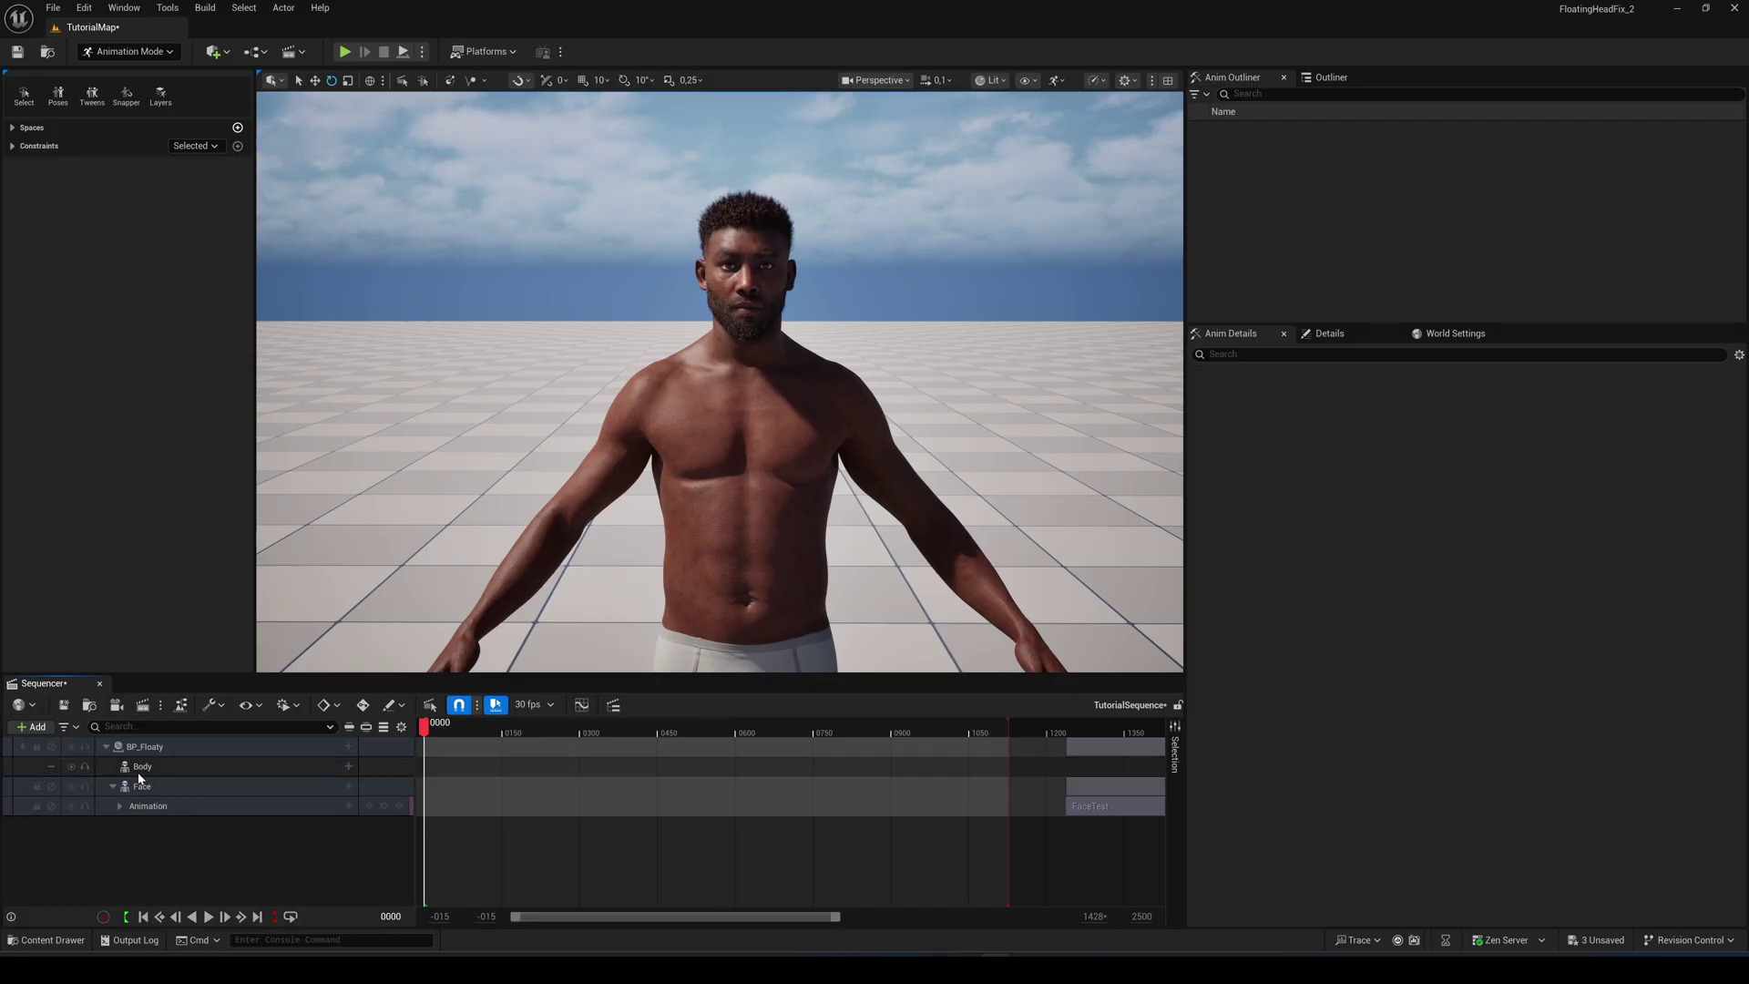
left_click(348, 766)
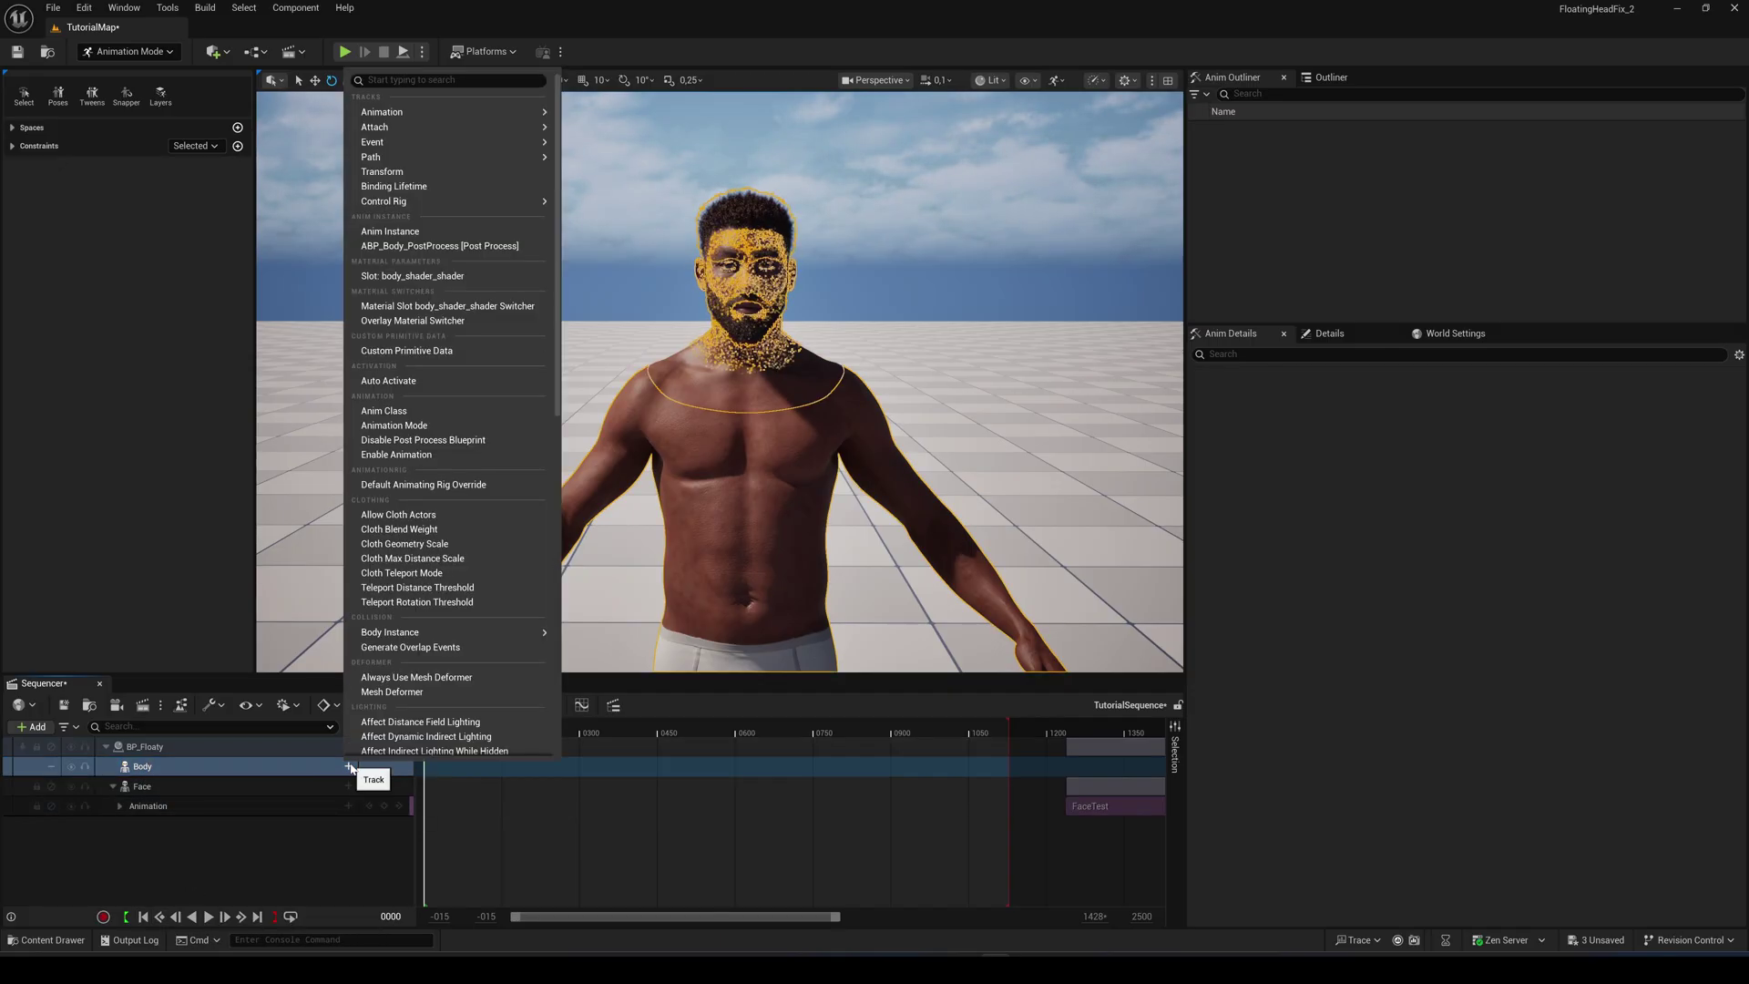
mouse_move(503, 113)
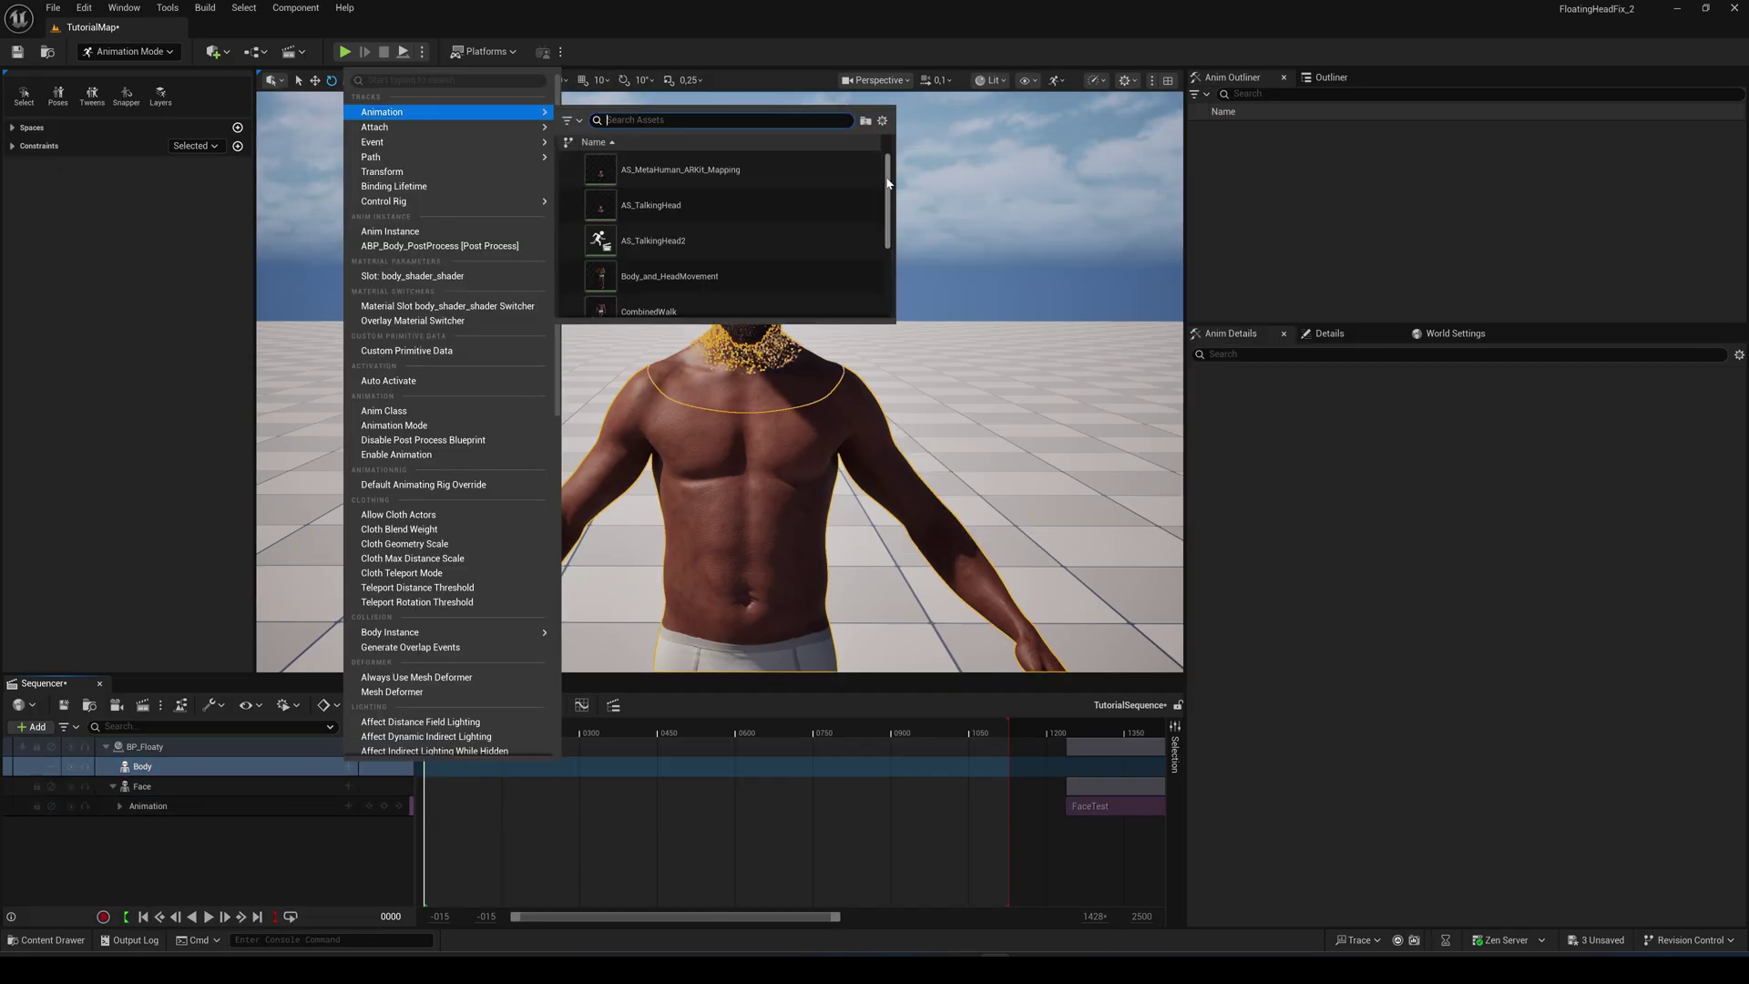
scroll(891, 262, "down", 1)
left_click(670, 300)
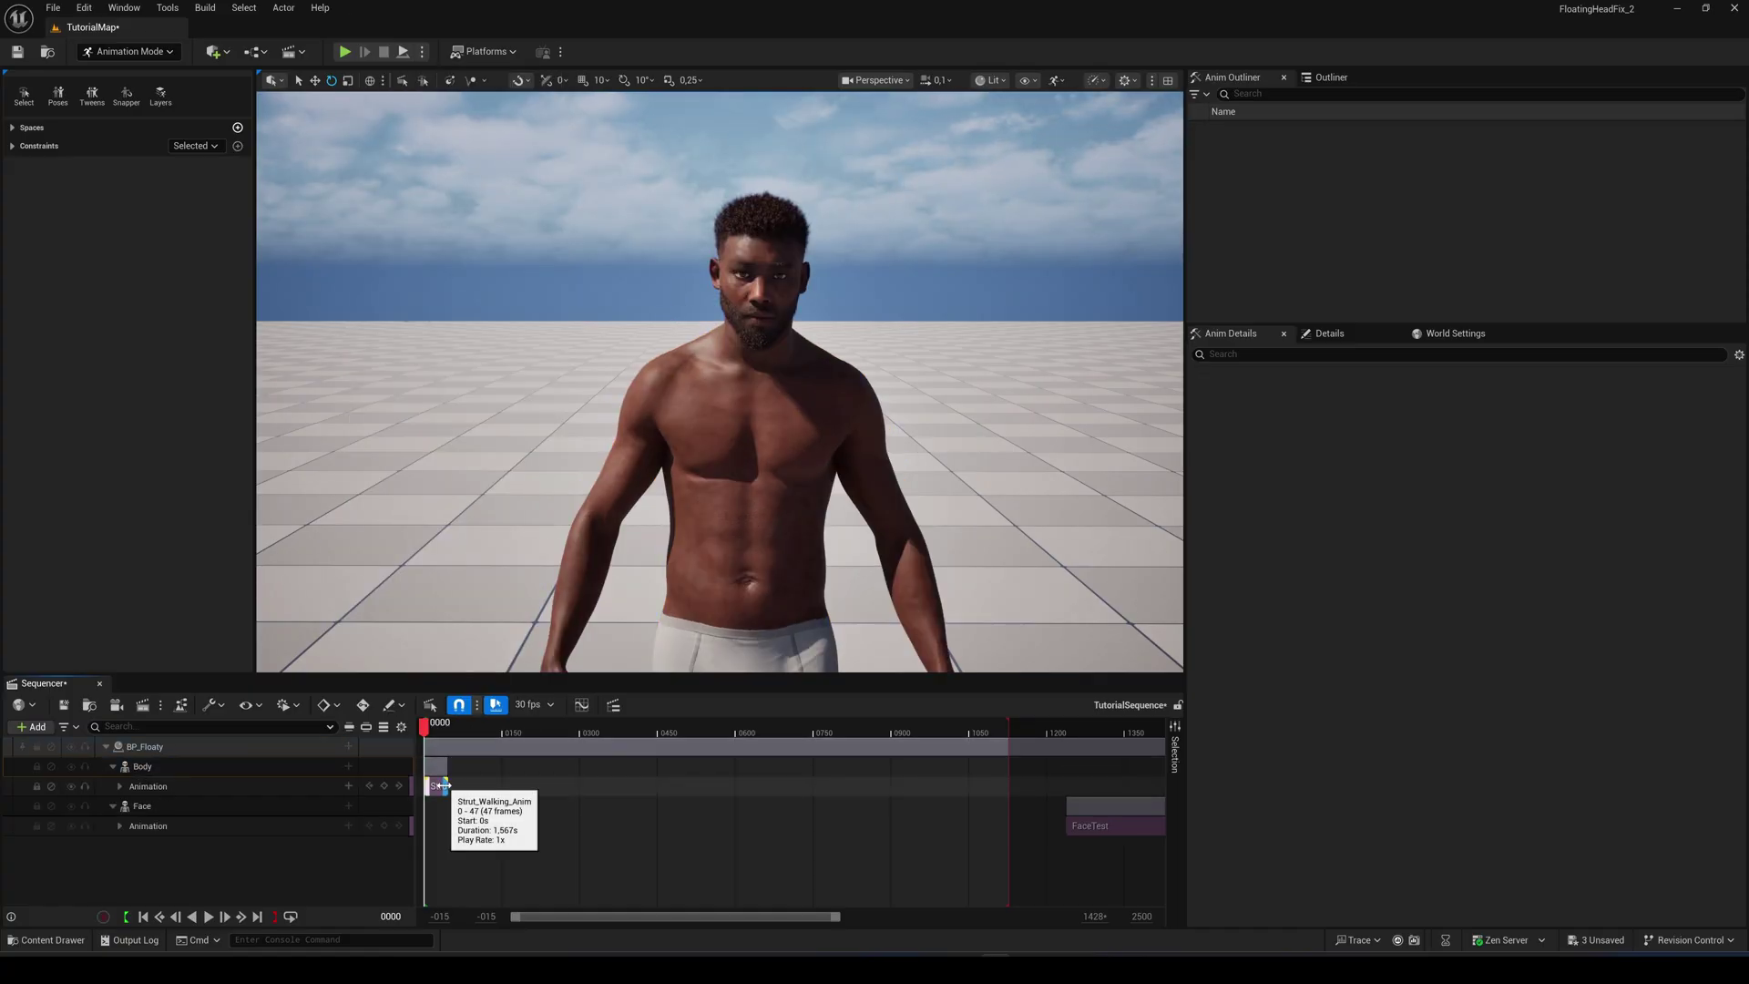
left_click_drag(448, 786, 1006, 782)
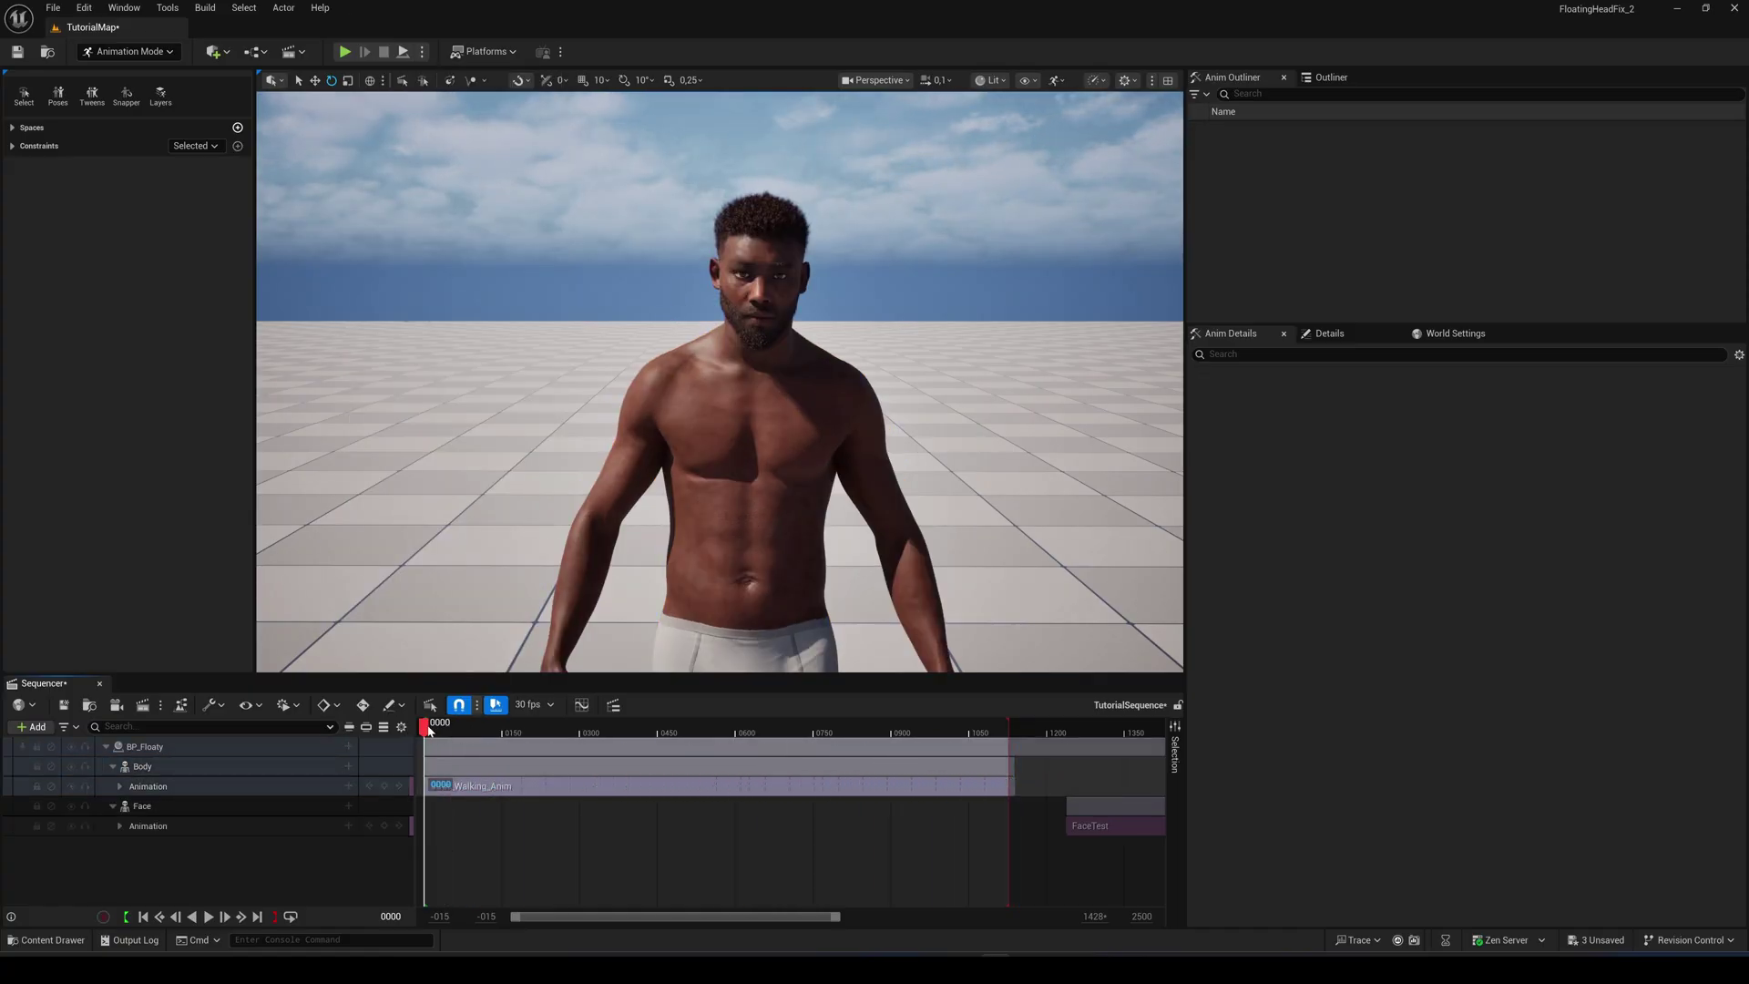
Step: Play the walk to preview it, then move the FaceTest section back to frame 0
left_click(209, 916)
left_click(208, 916)
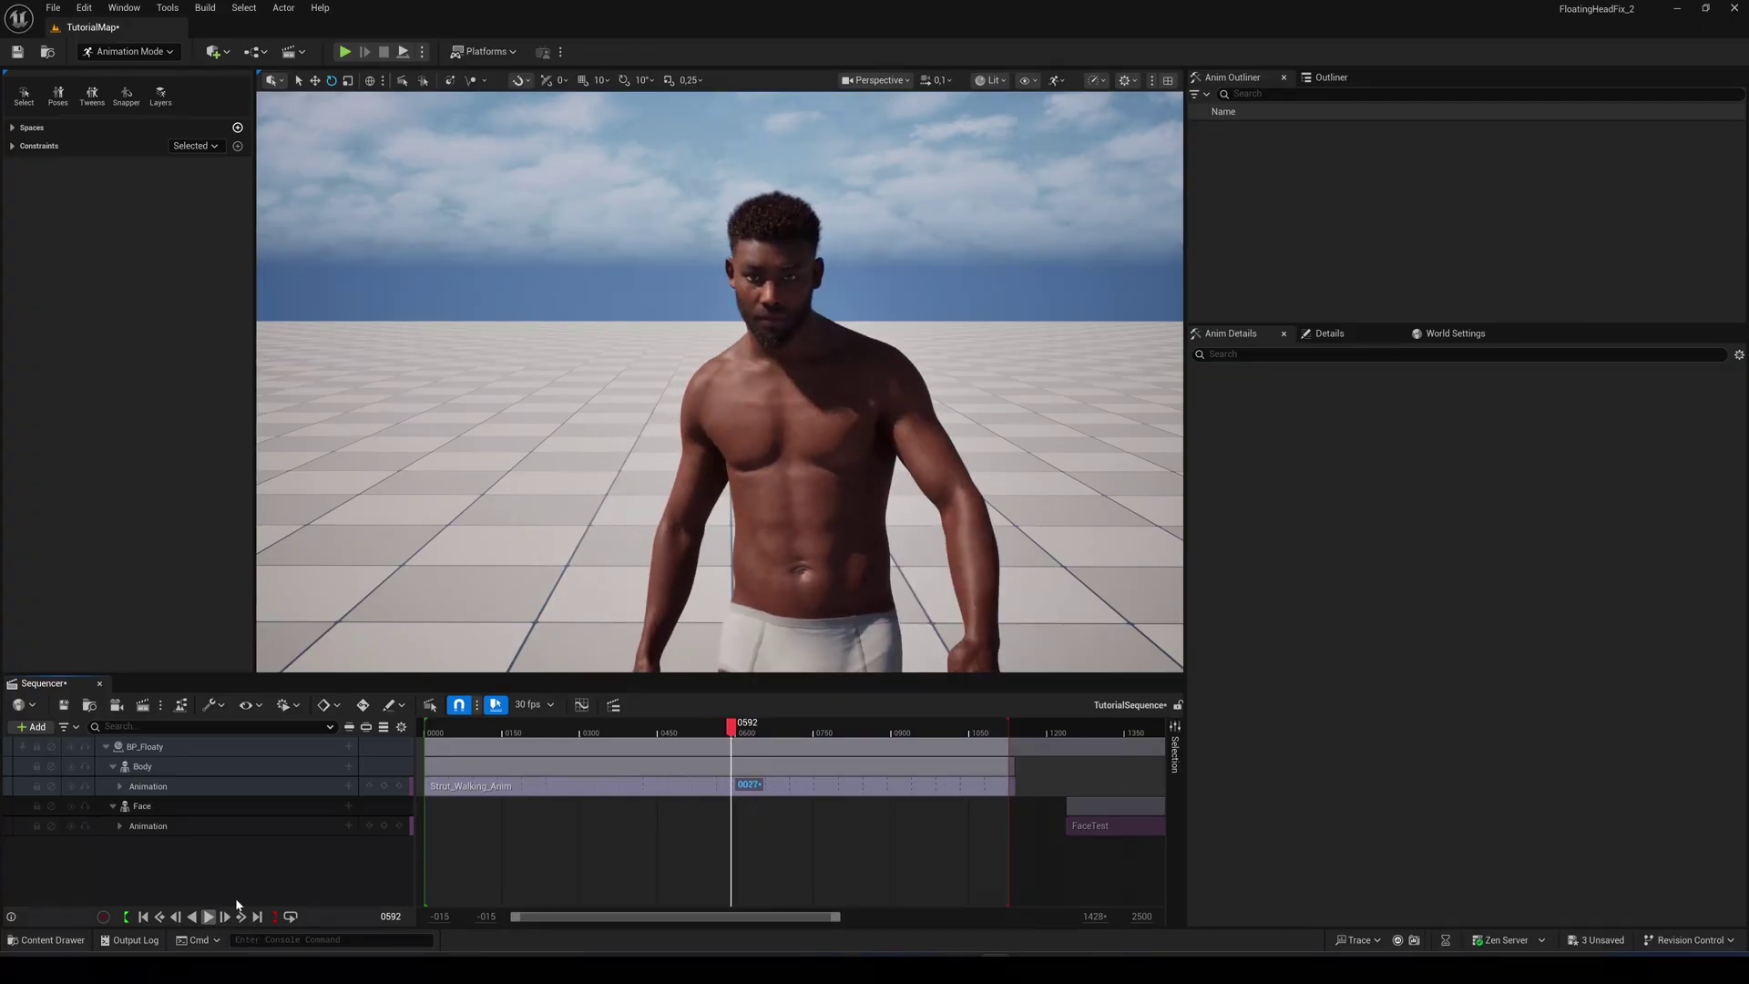
left_click_drag(1107, 805, 466, 808)
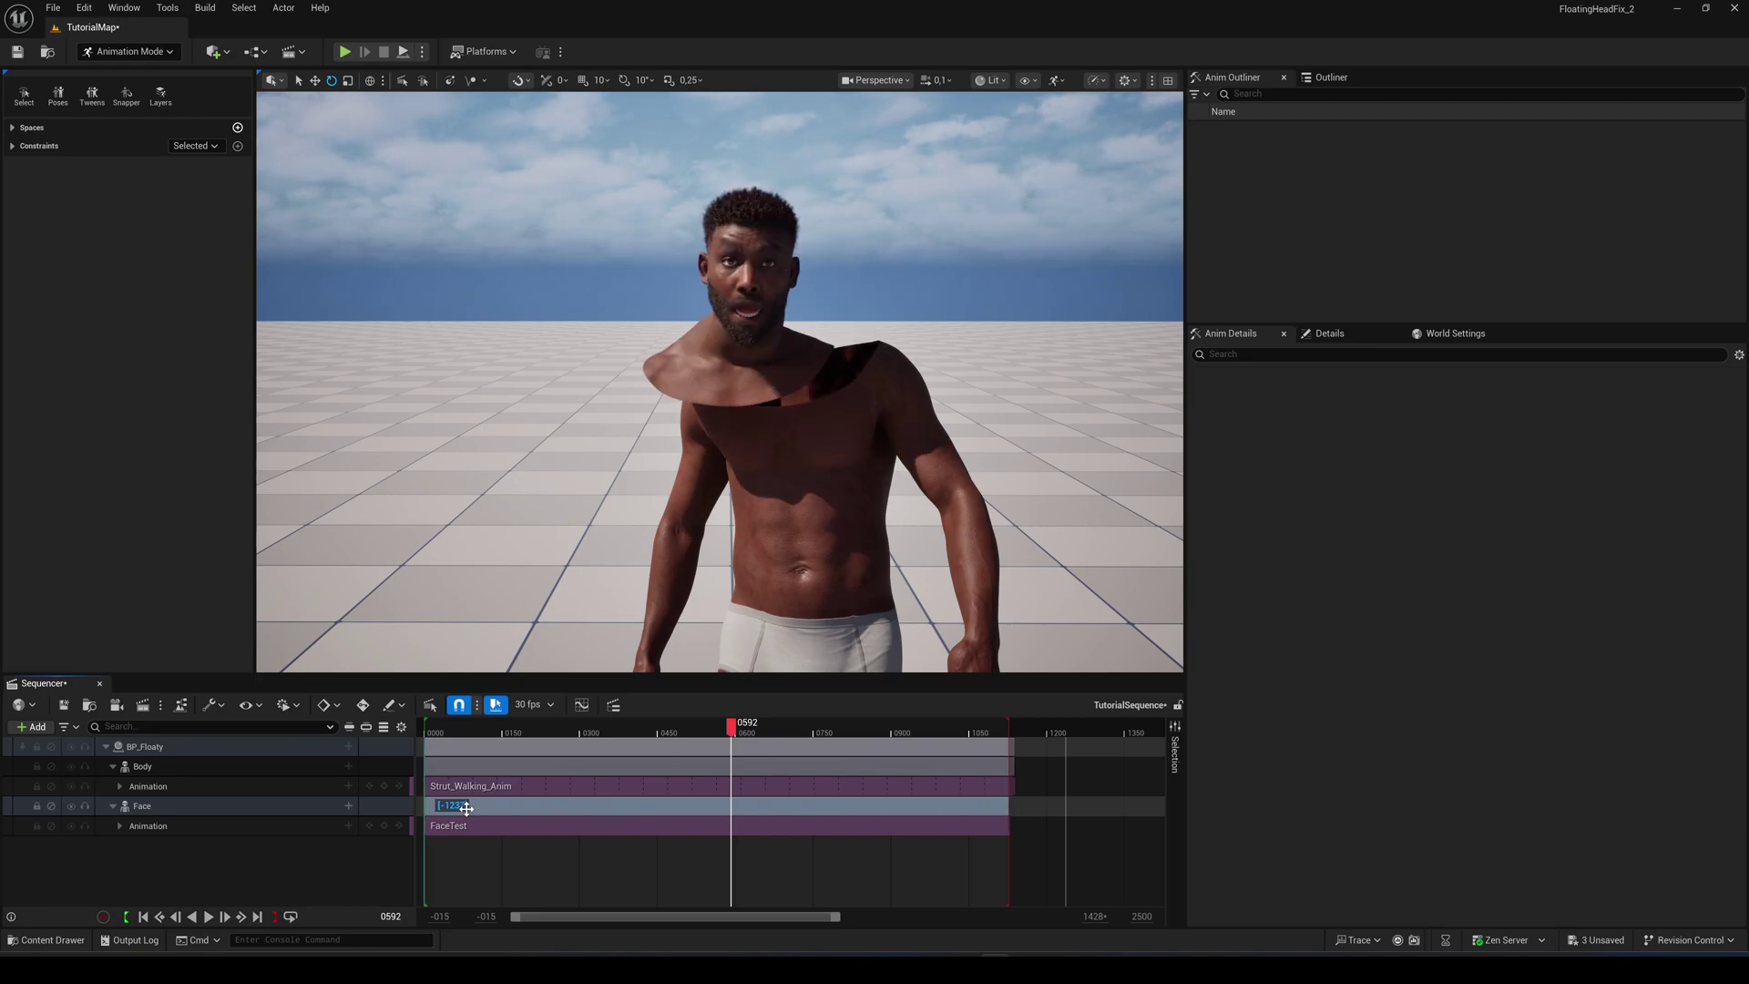
mouse_move(688, 731)
left_mouse_down()
mouse_move(846, 725)
mouse_move(716, 743)
left_mouse_up()
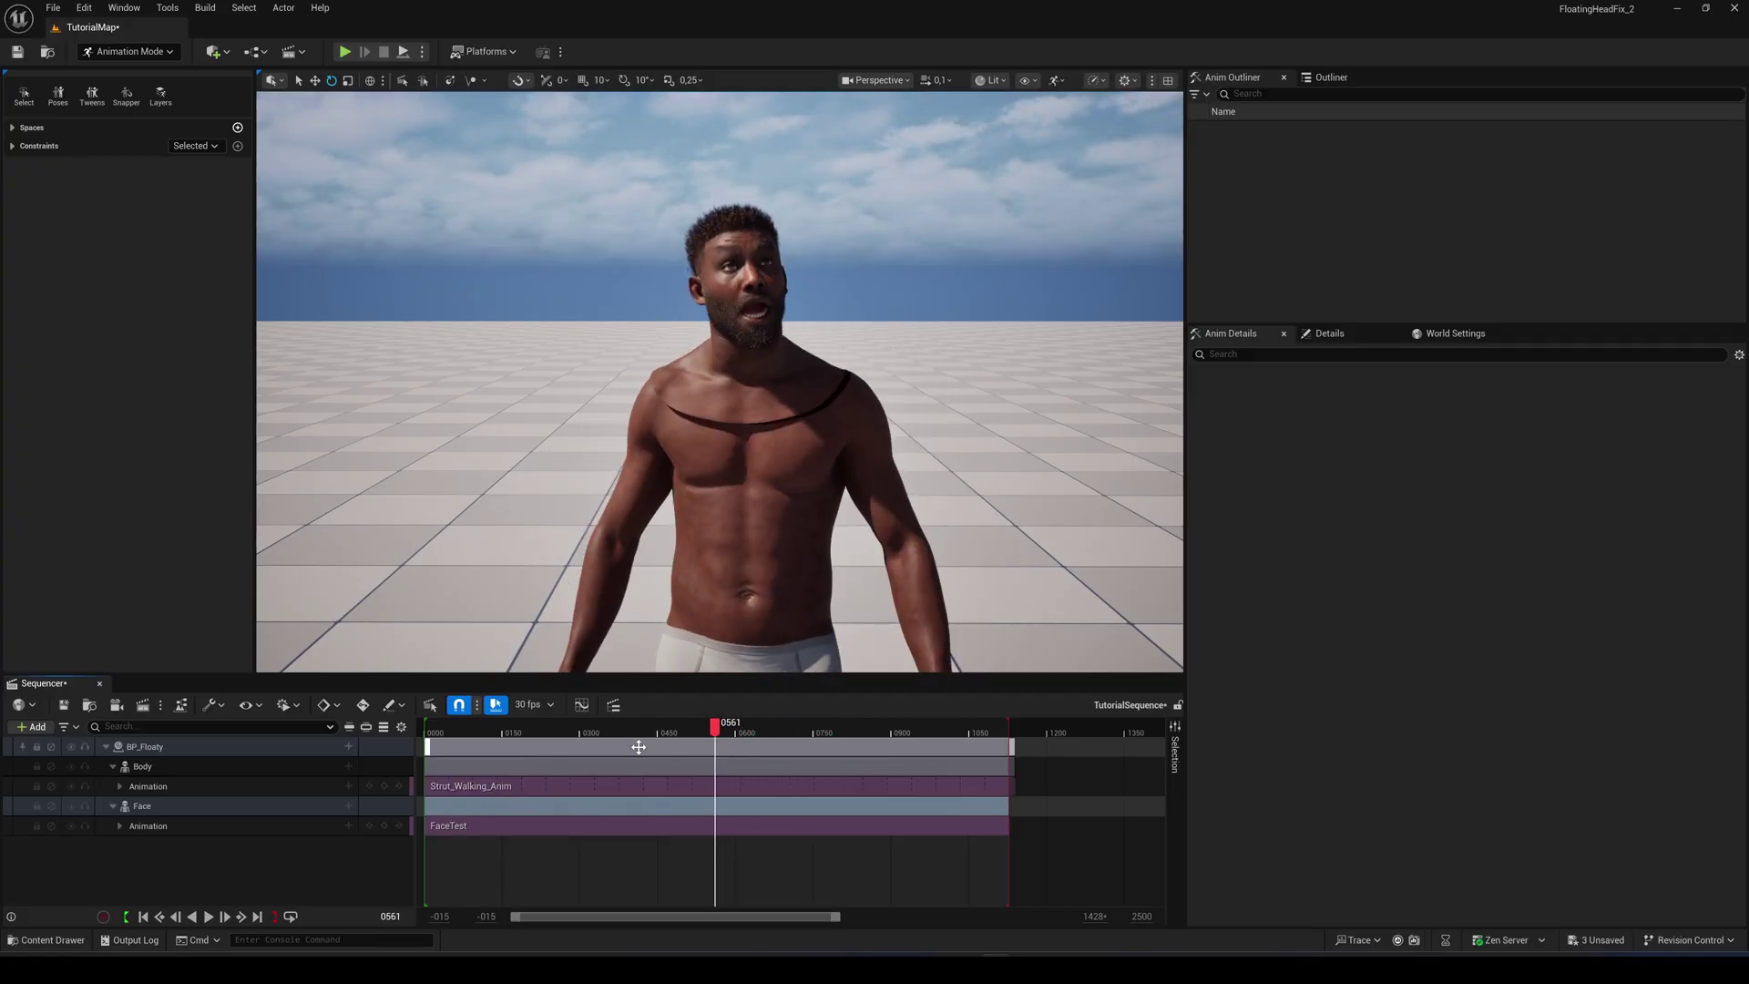
Step: Open ABP_Face_PostProcess from MetaHumans > Common > Face and view its AnimGraph's Head Movement IK logic
left_click(57, 936)
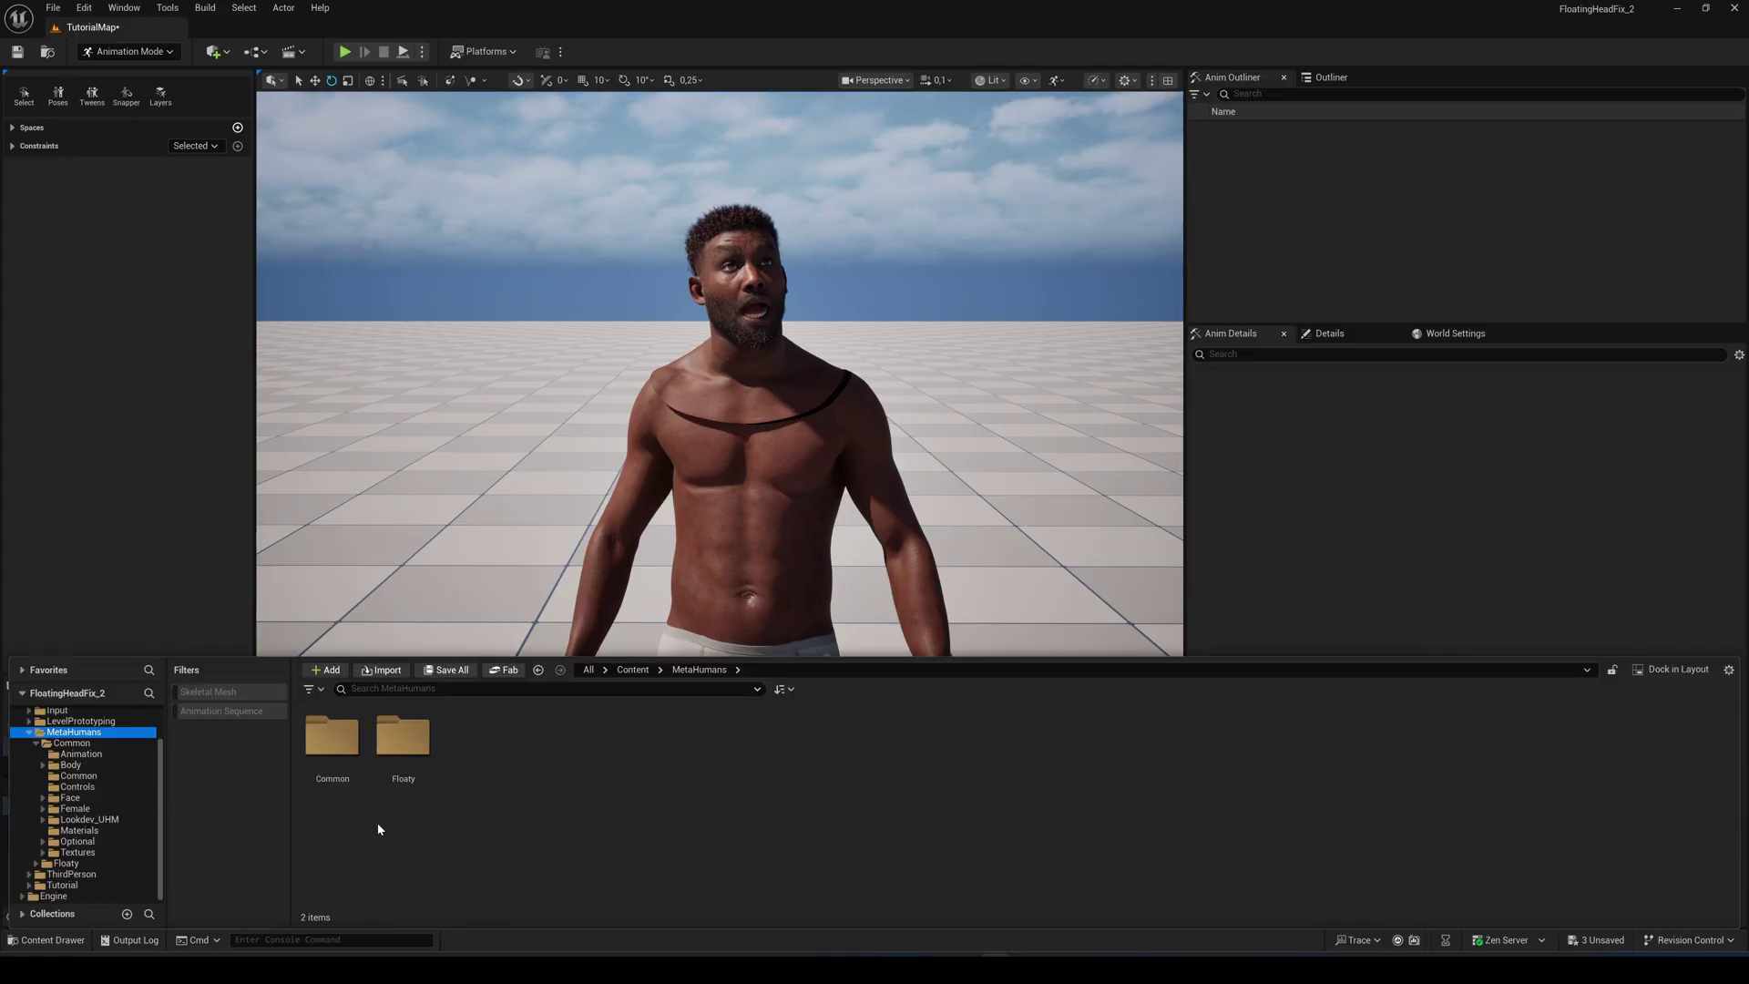
double_click(331, 738)
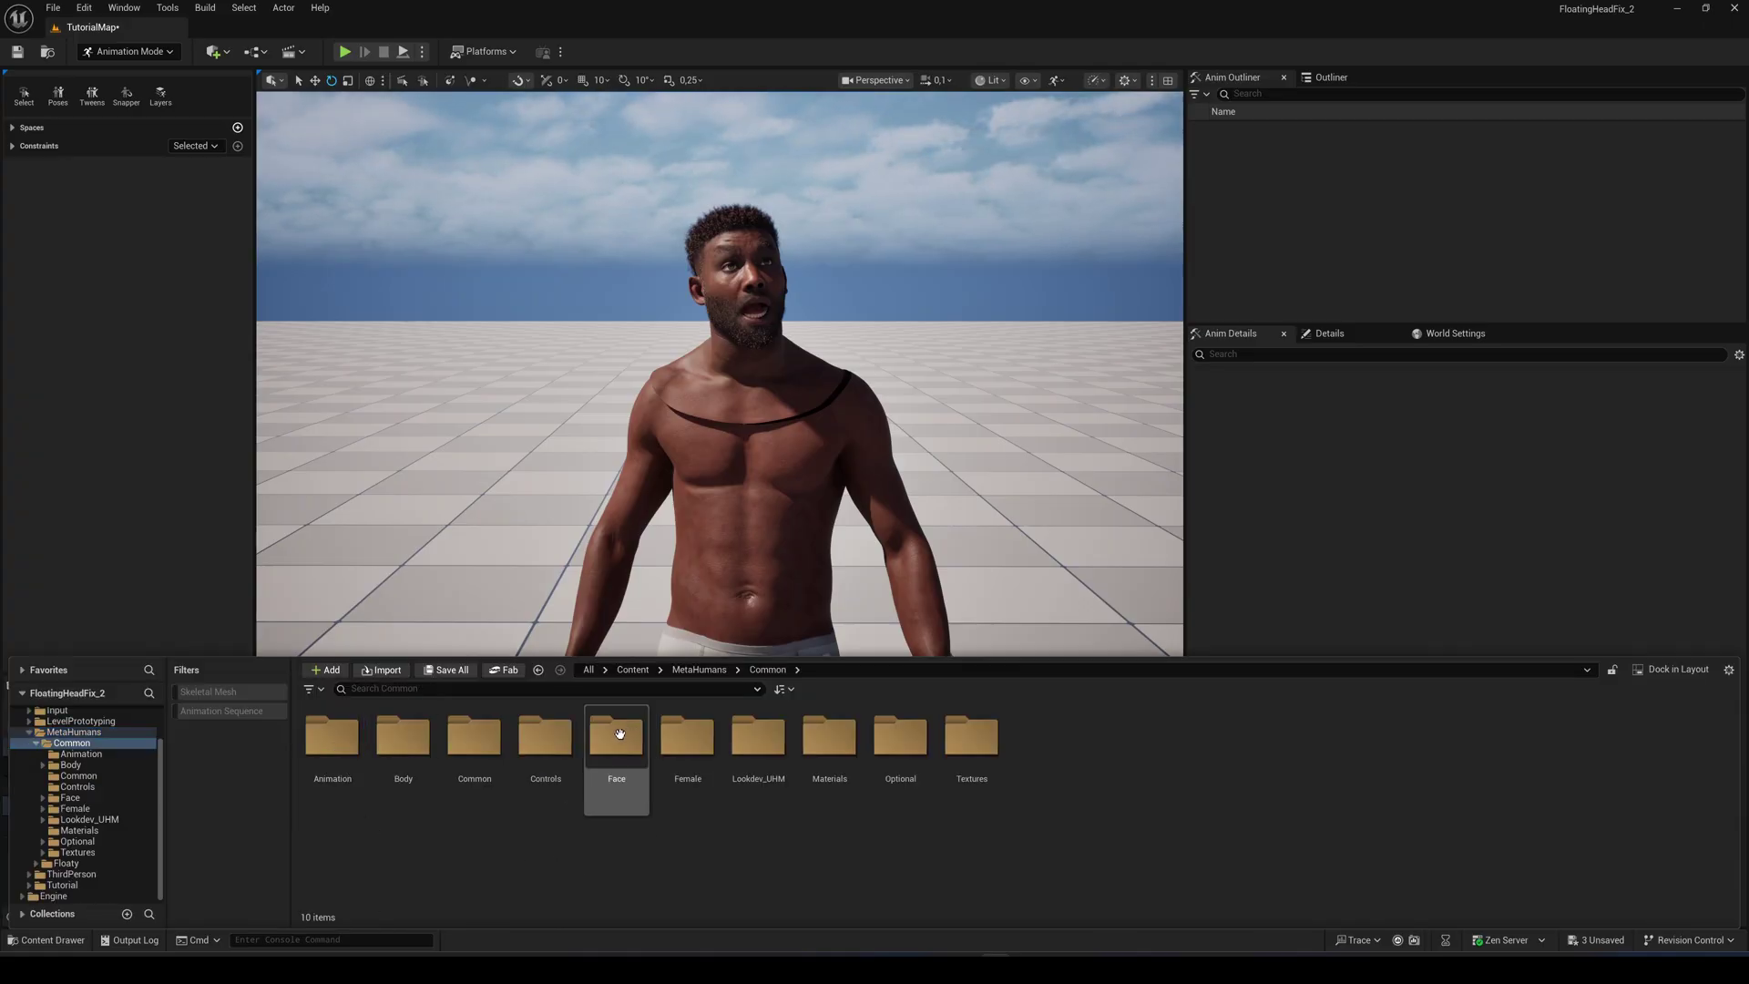
double_click(619, 733)
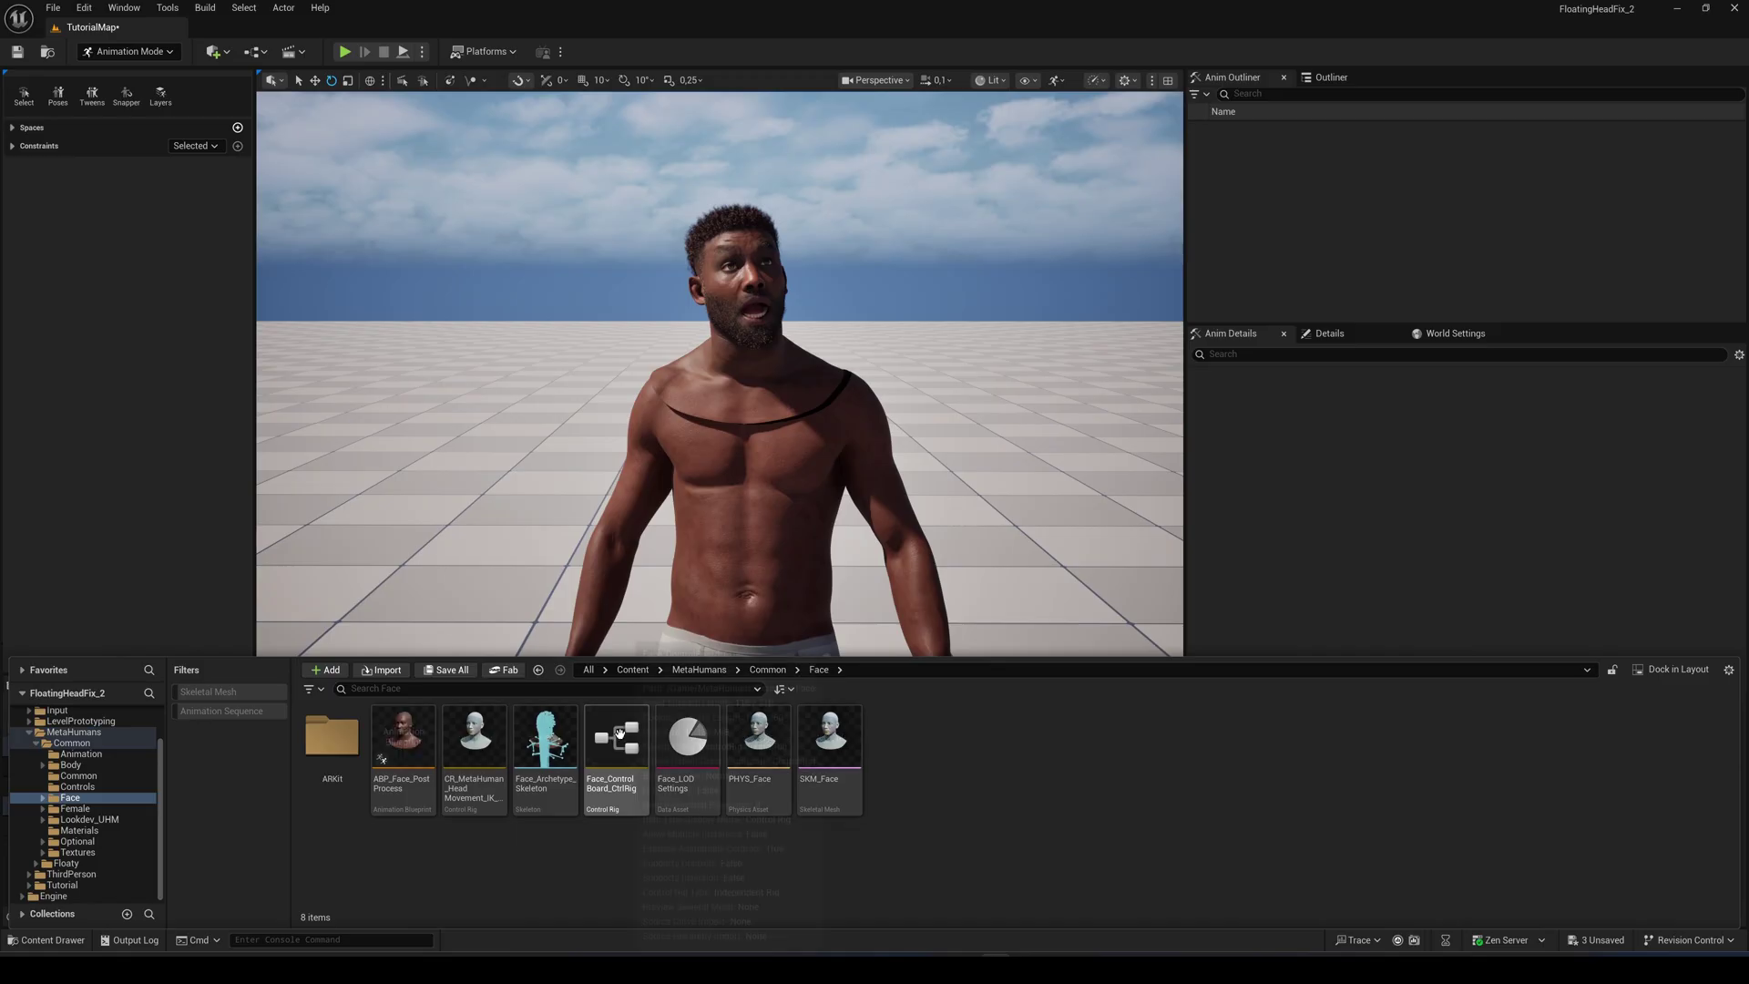
double_click(390, 742)
left_click(40, 607)
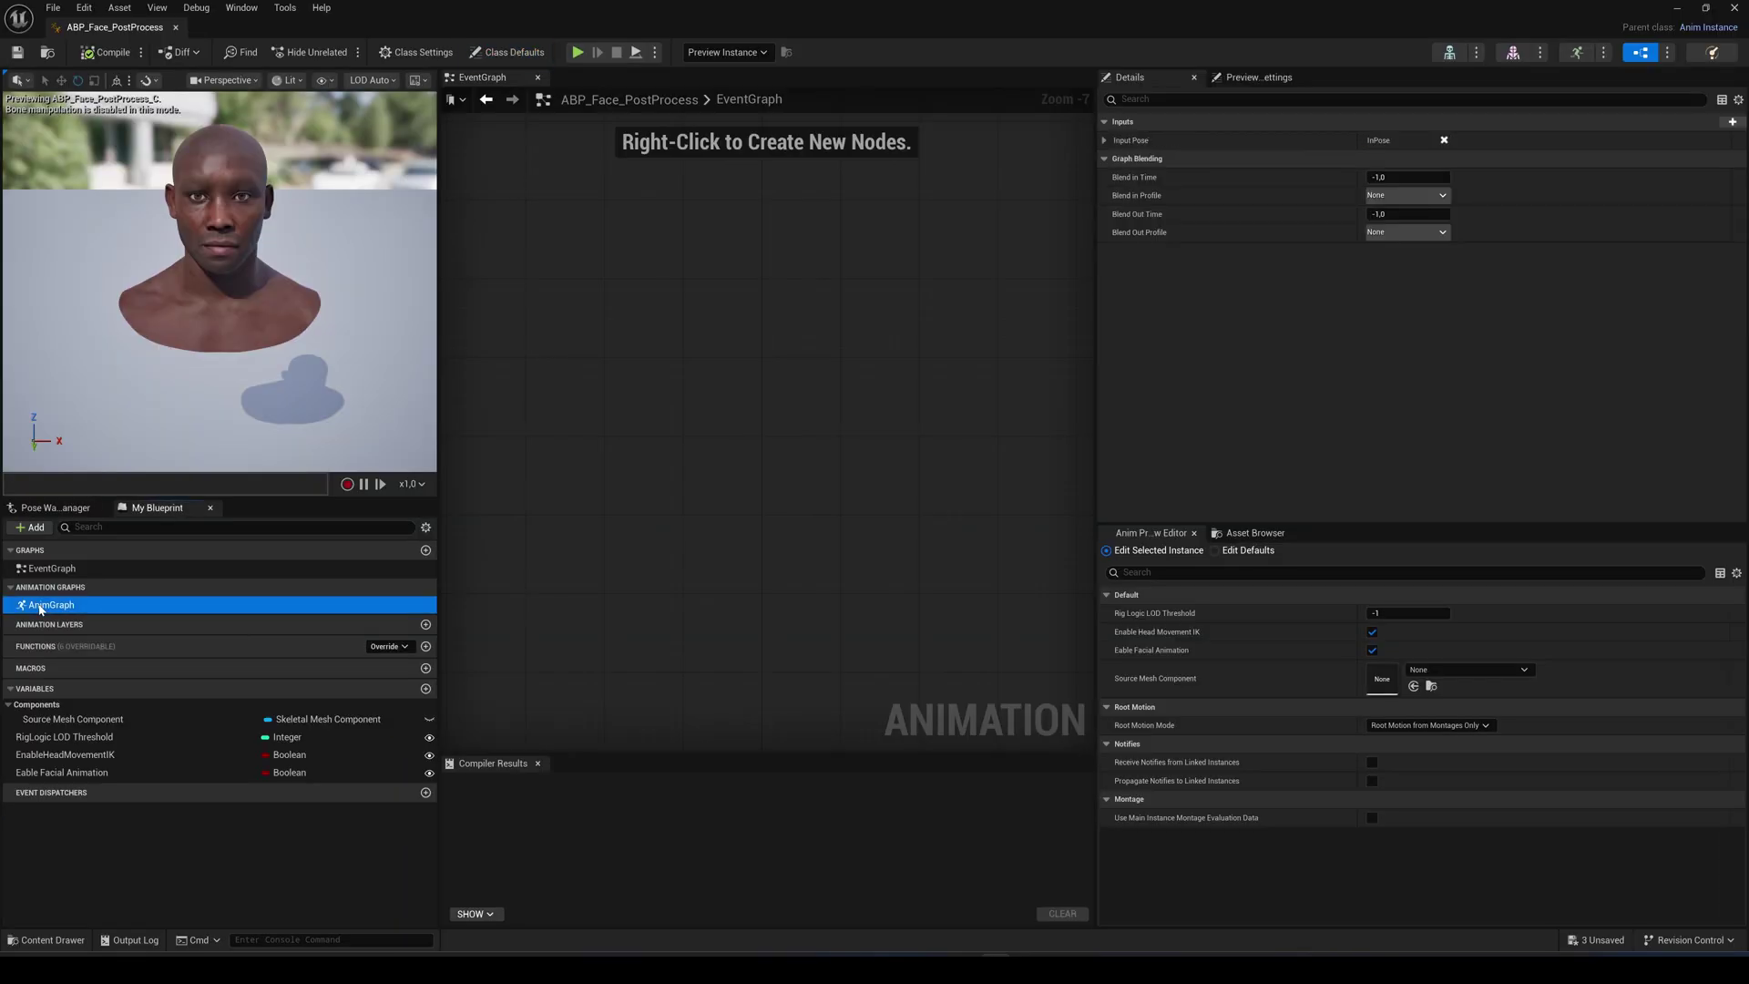
double_click(40, 606)
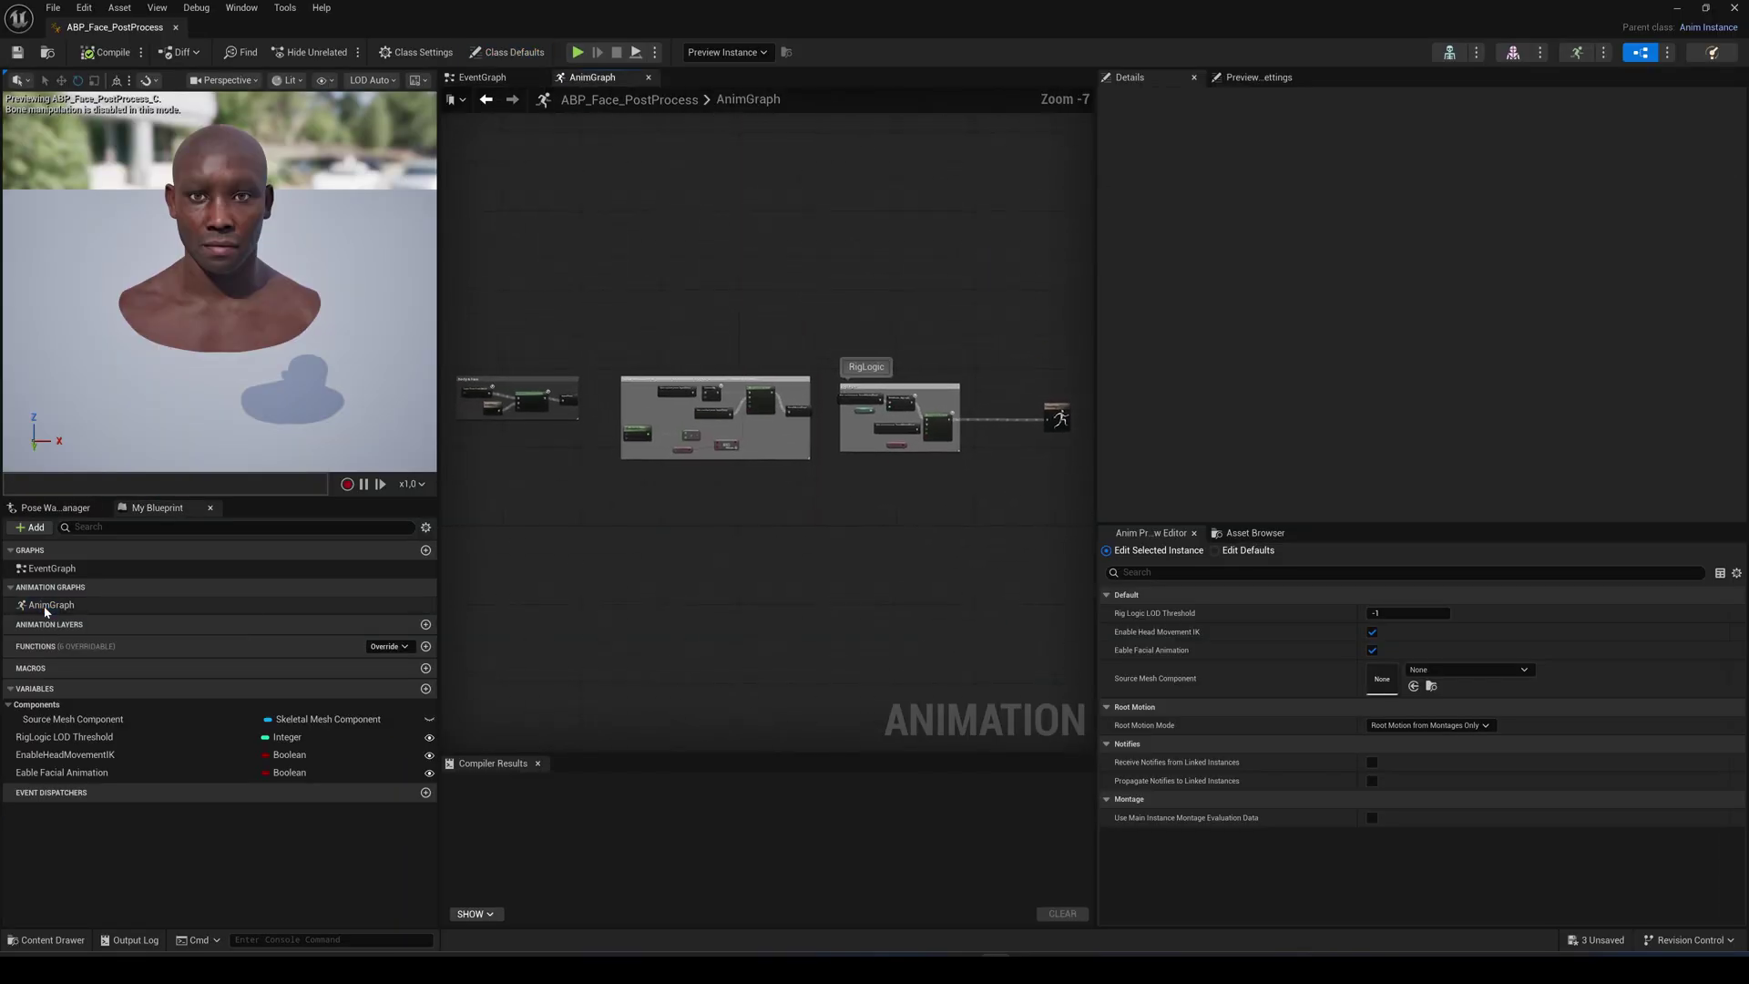
scroll(625, 540, "up", 8)
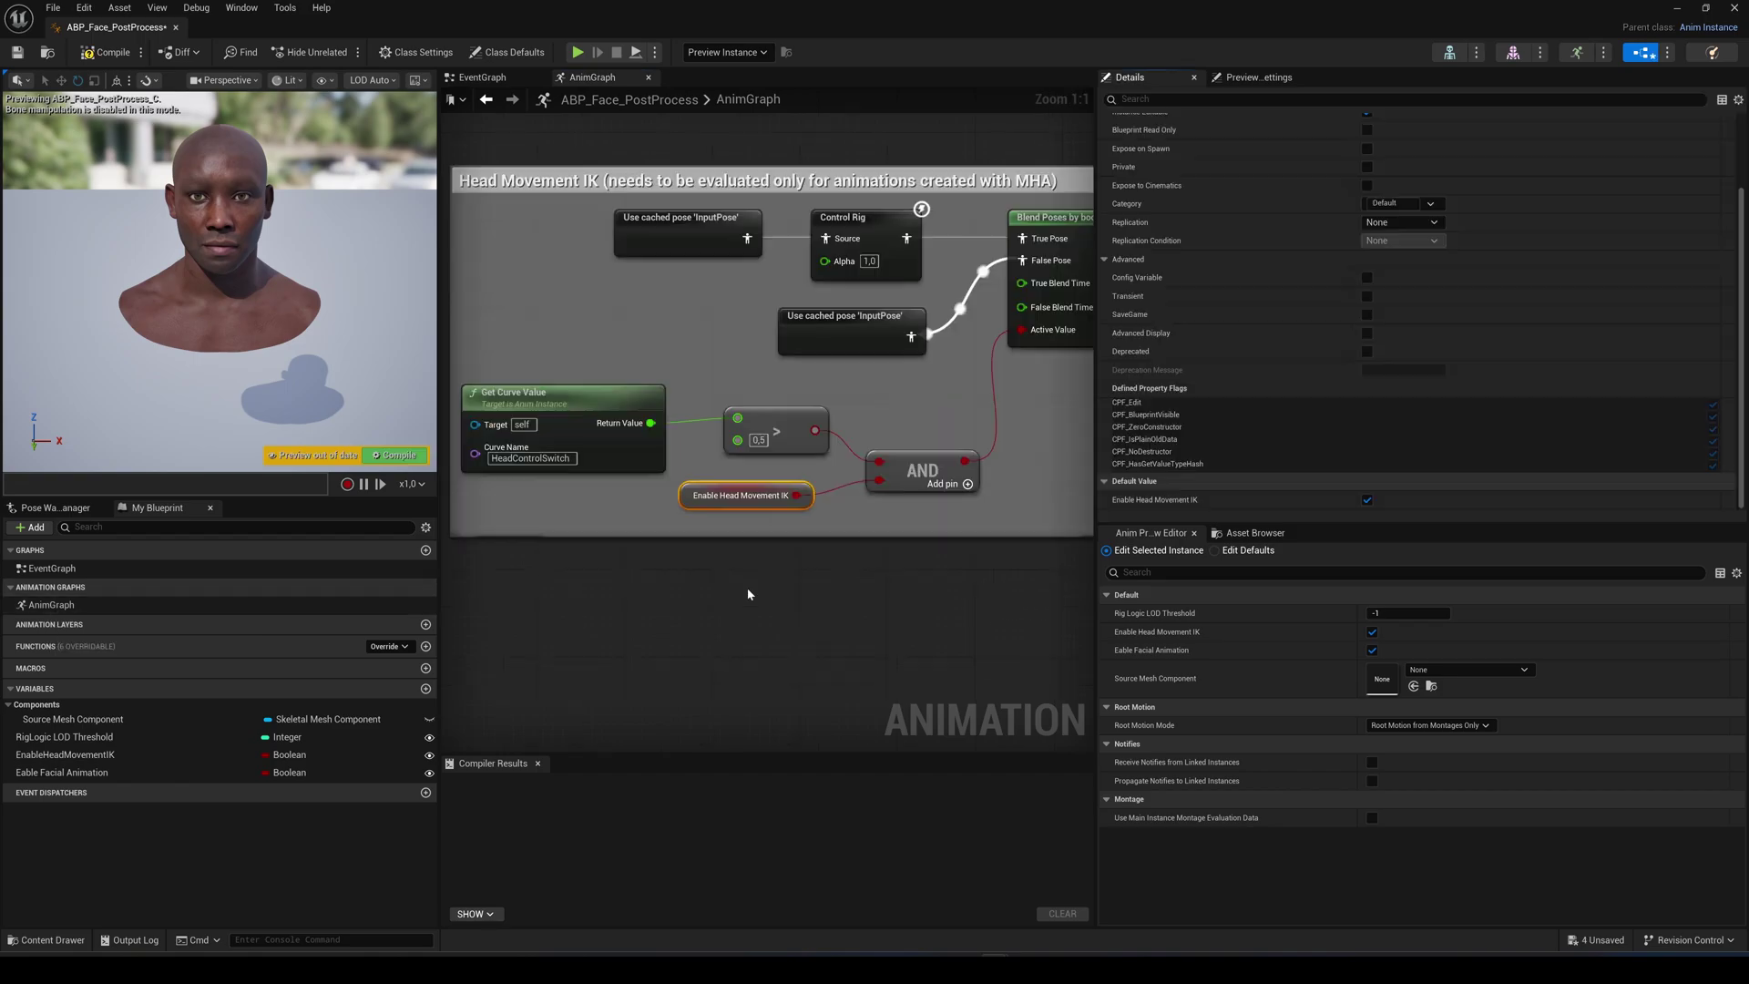
Step: Enable Expose to Cinematics on EnableHeadMovementIK, compile ABP_Face_PostProcess, and close its editor
left_click(776, 495)
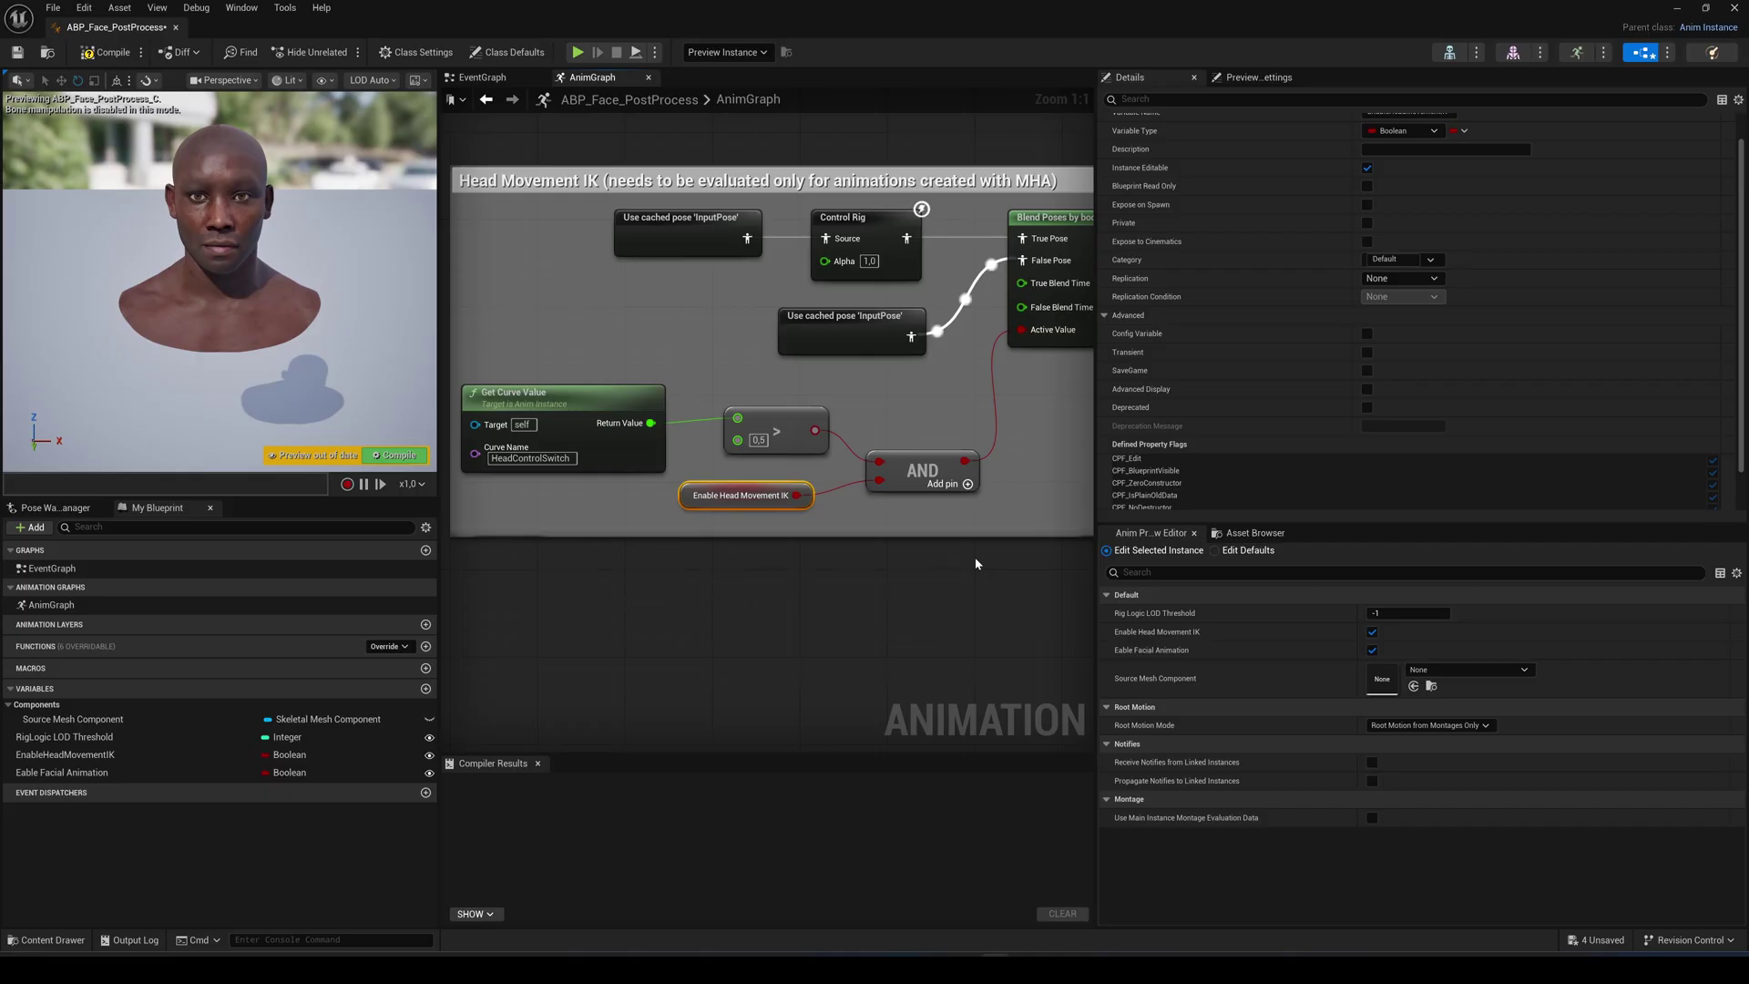
scroll(1738, 367, "down", 1)
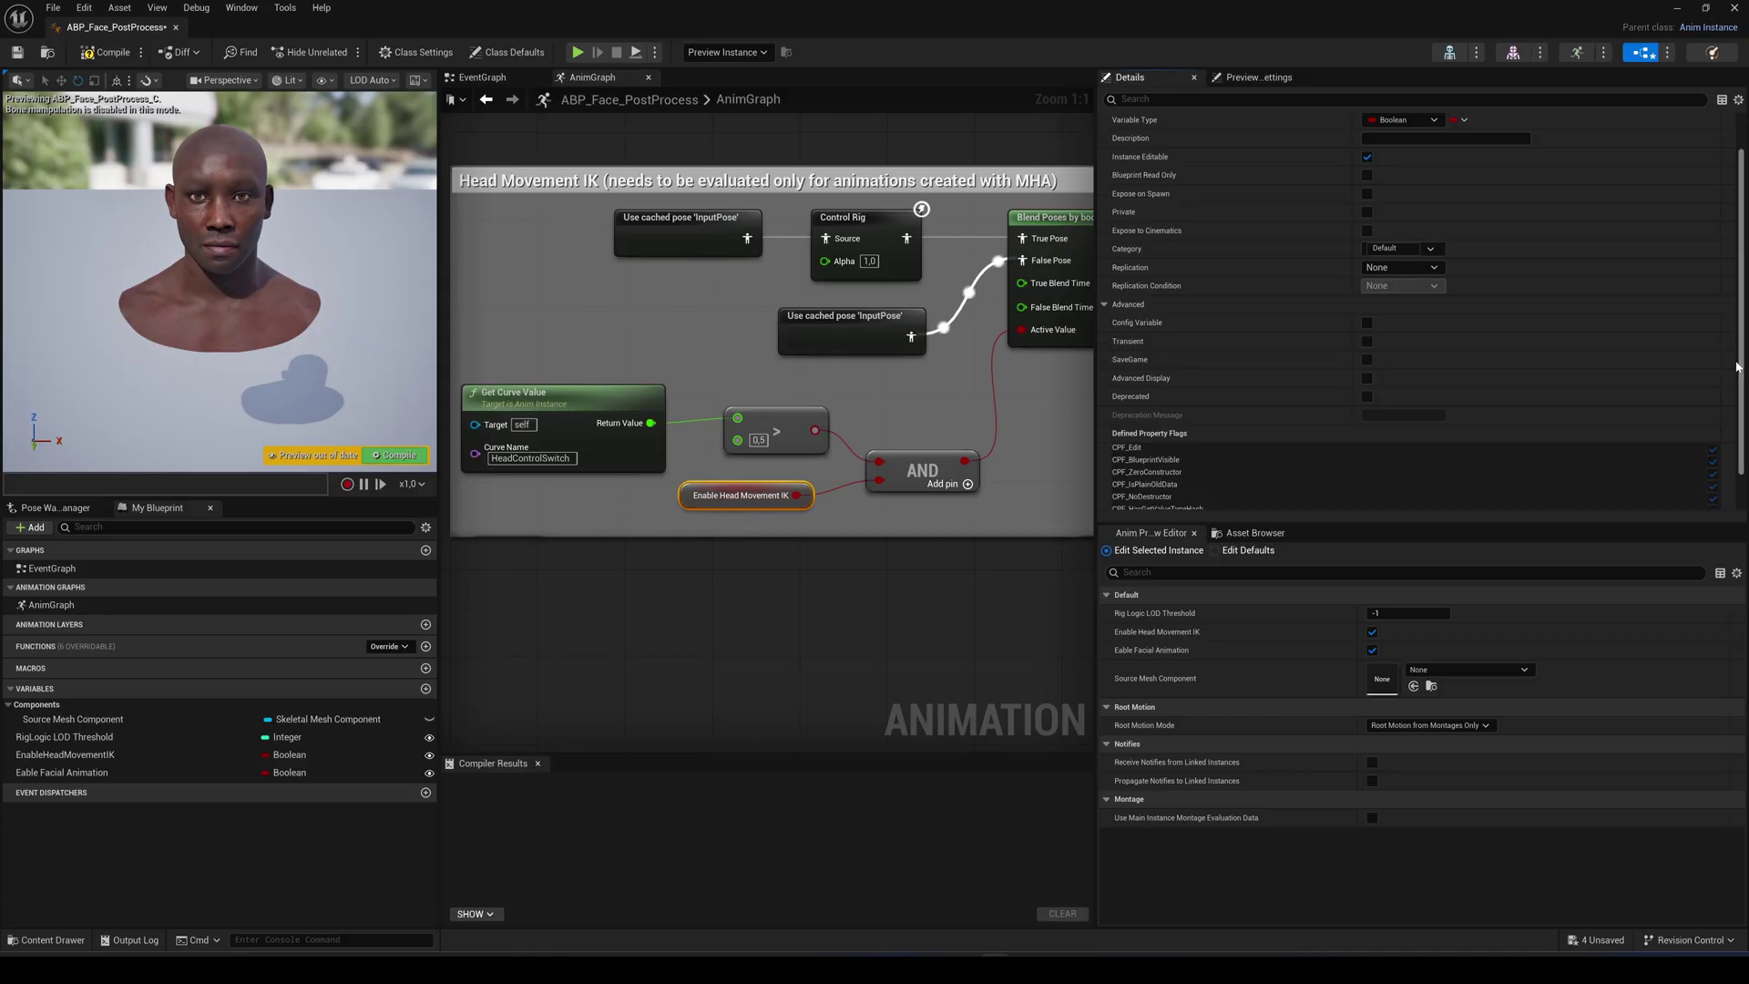
scroll(1738, 367, "down", 1)
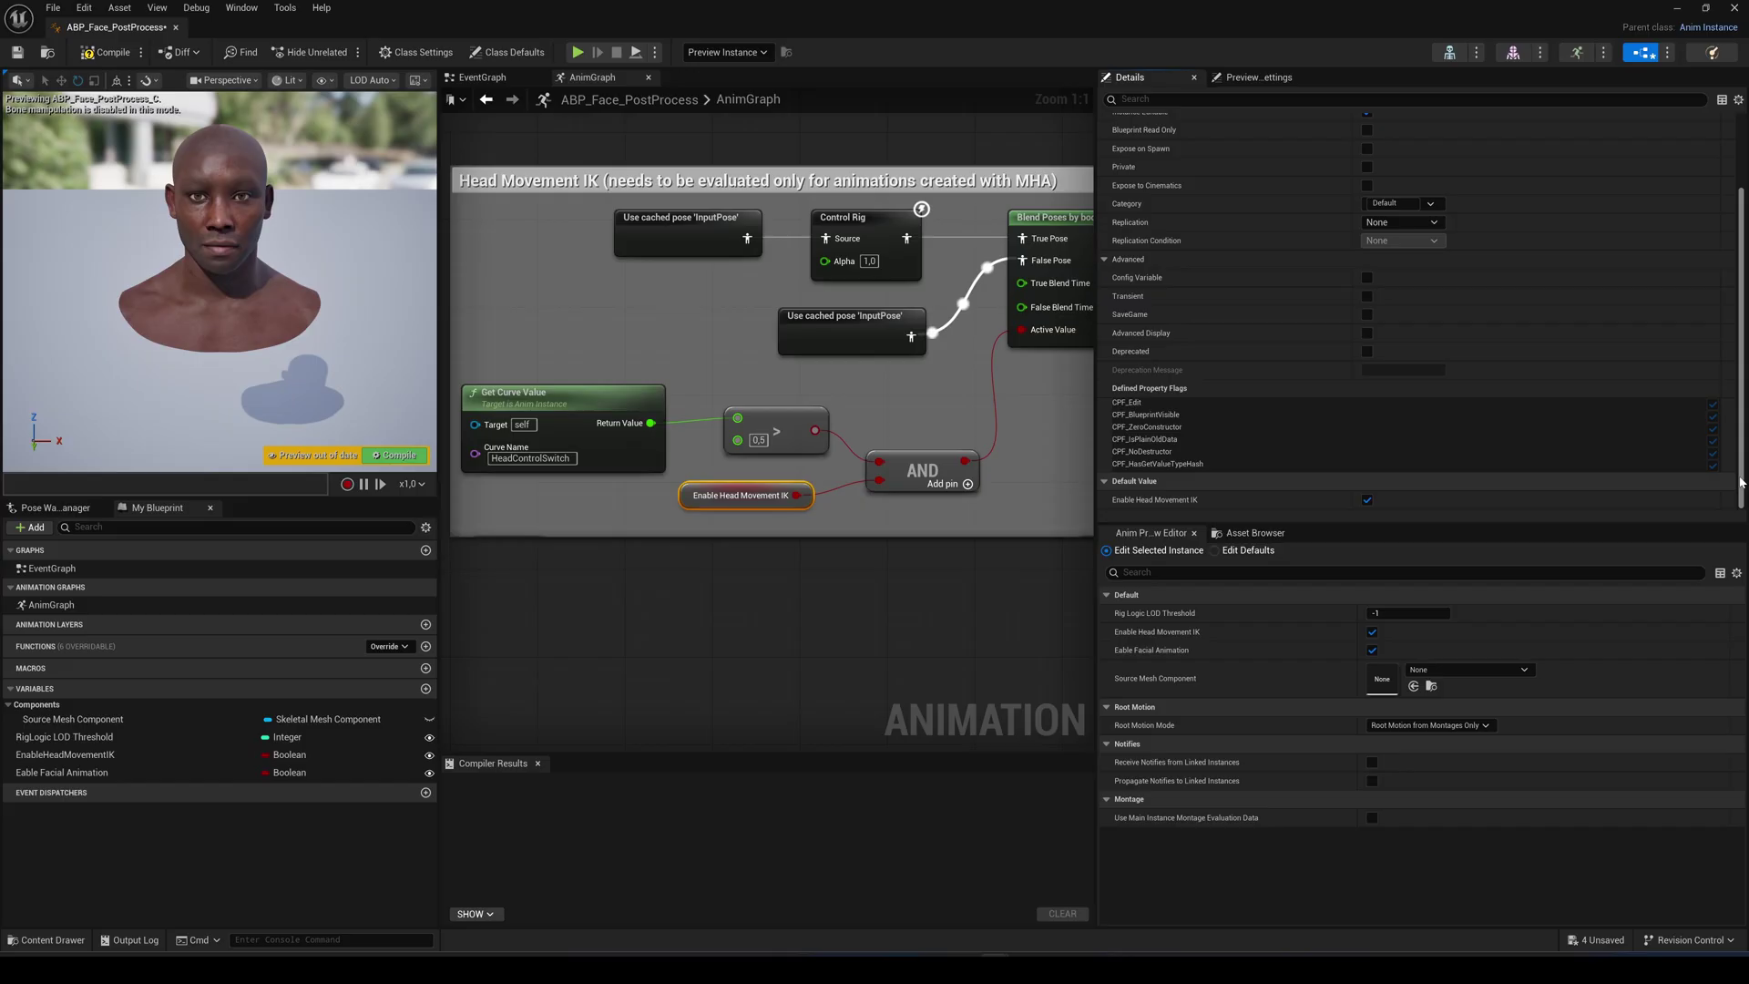
scroll(1198, 319, "up", 2)
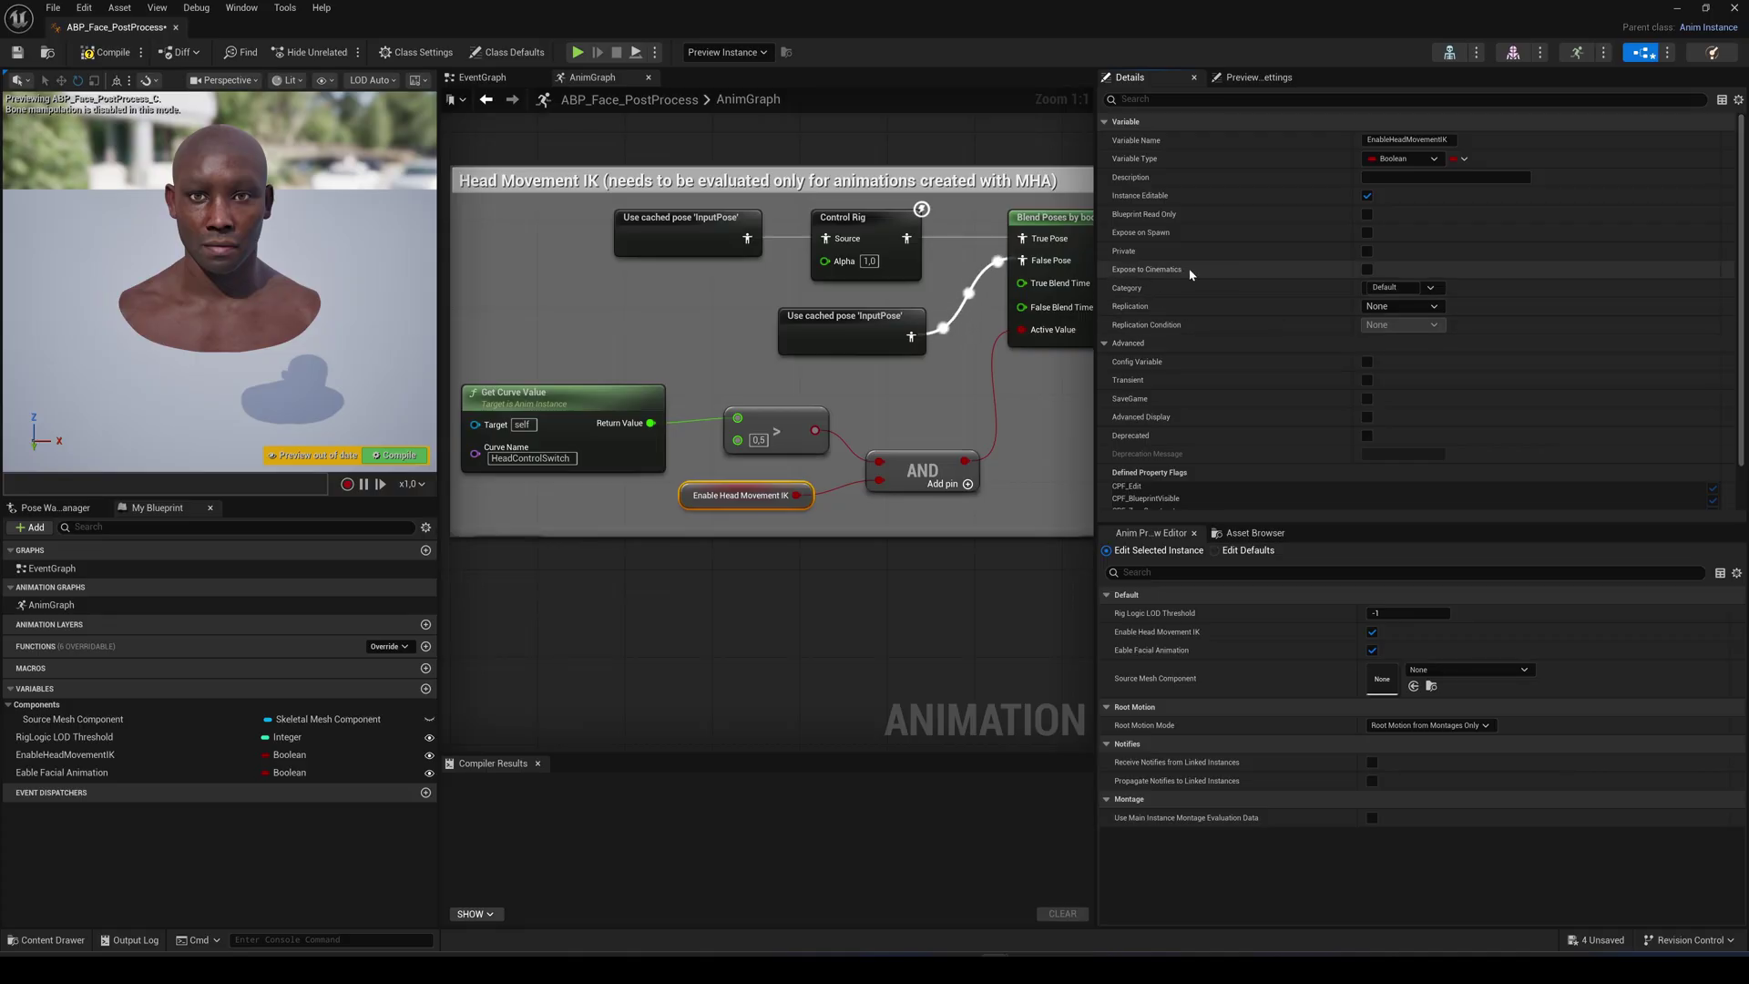
left_click(1367, 271)
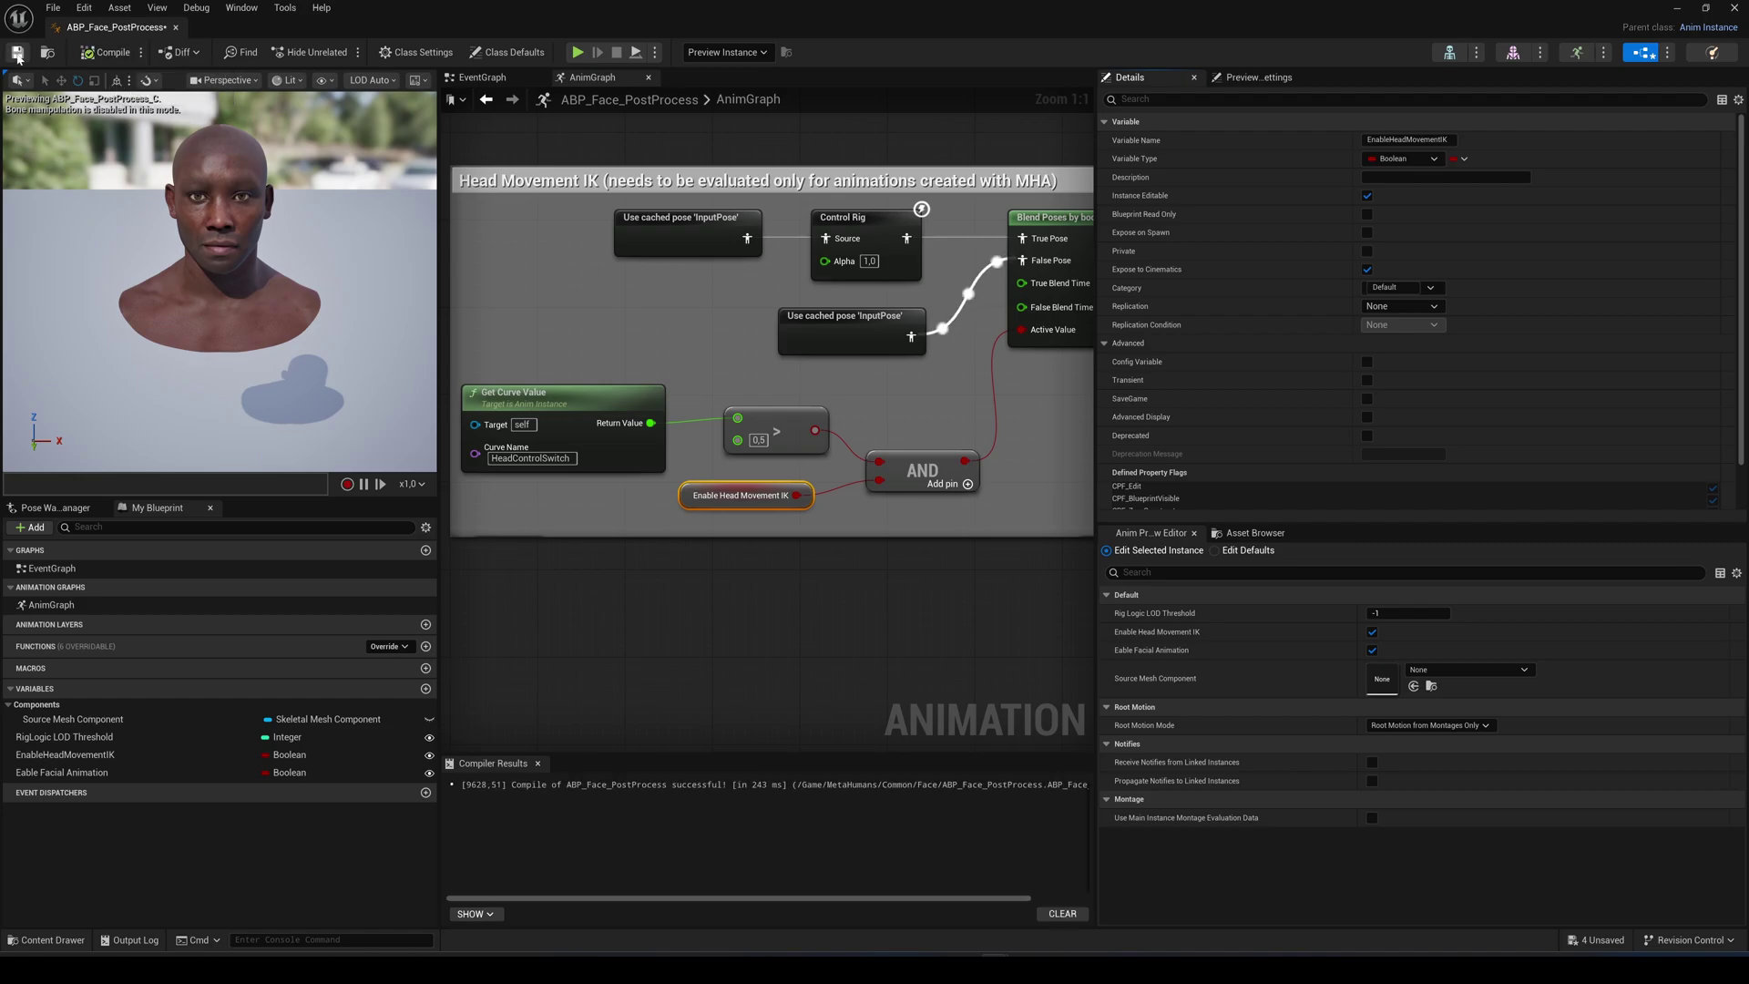
left_click(108, 54)
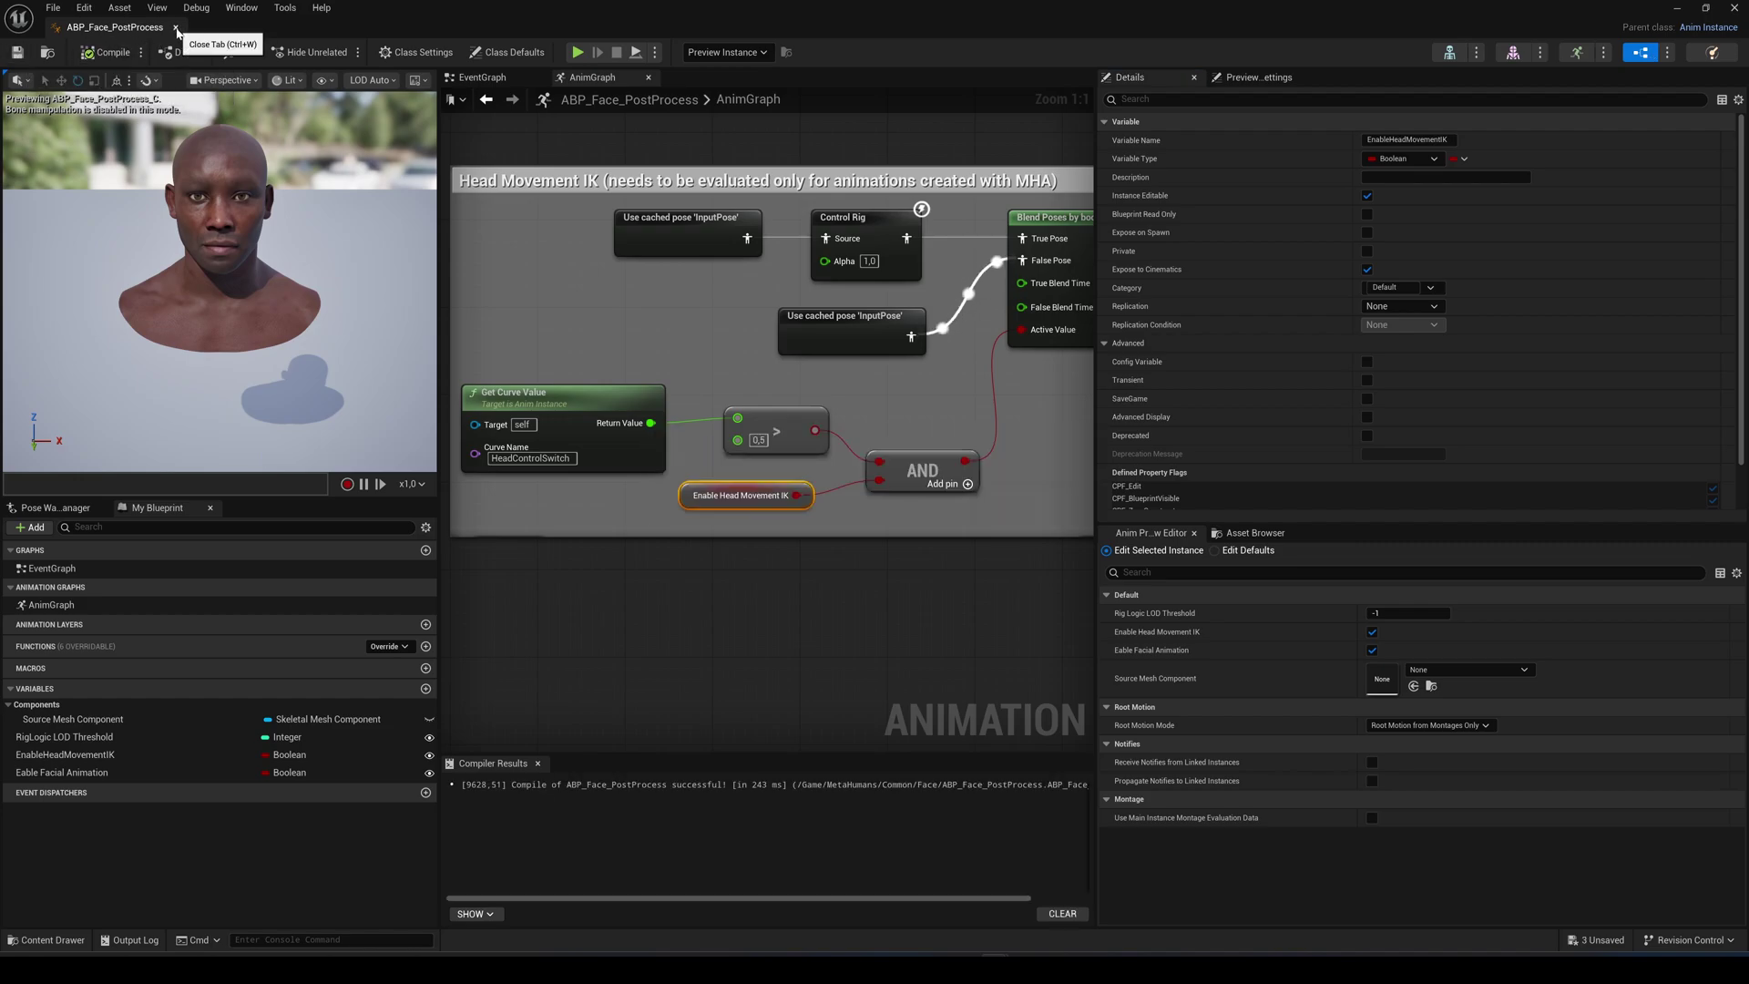
left_click(177, 29)
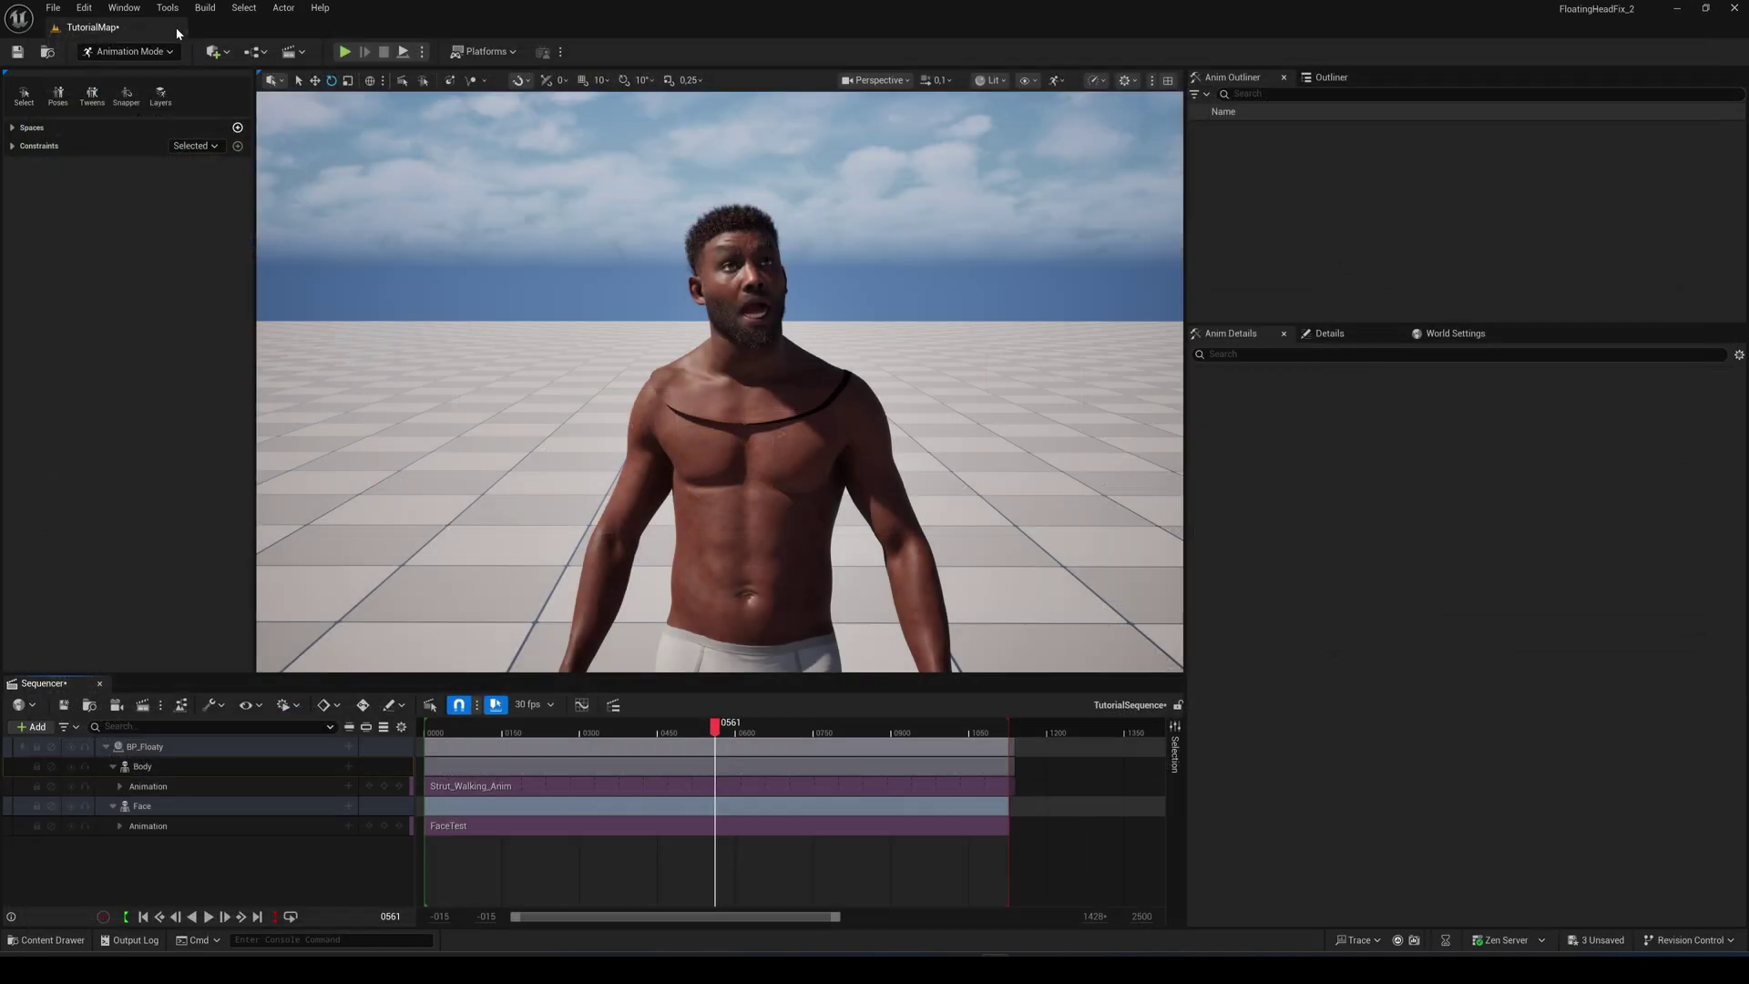
Step: Add an ABP_Face_PostProcess track under Face with an Enable Head Movement IK property, switched off
left_click(348, 807)
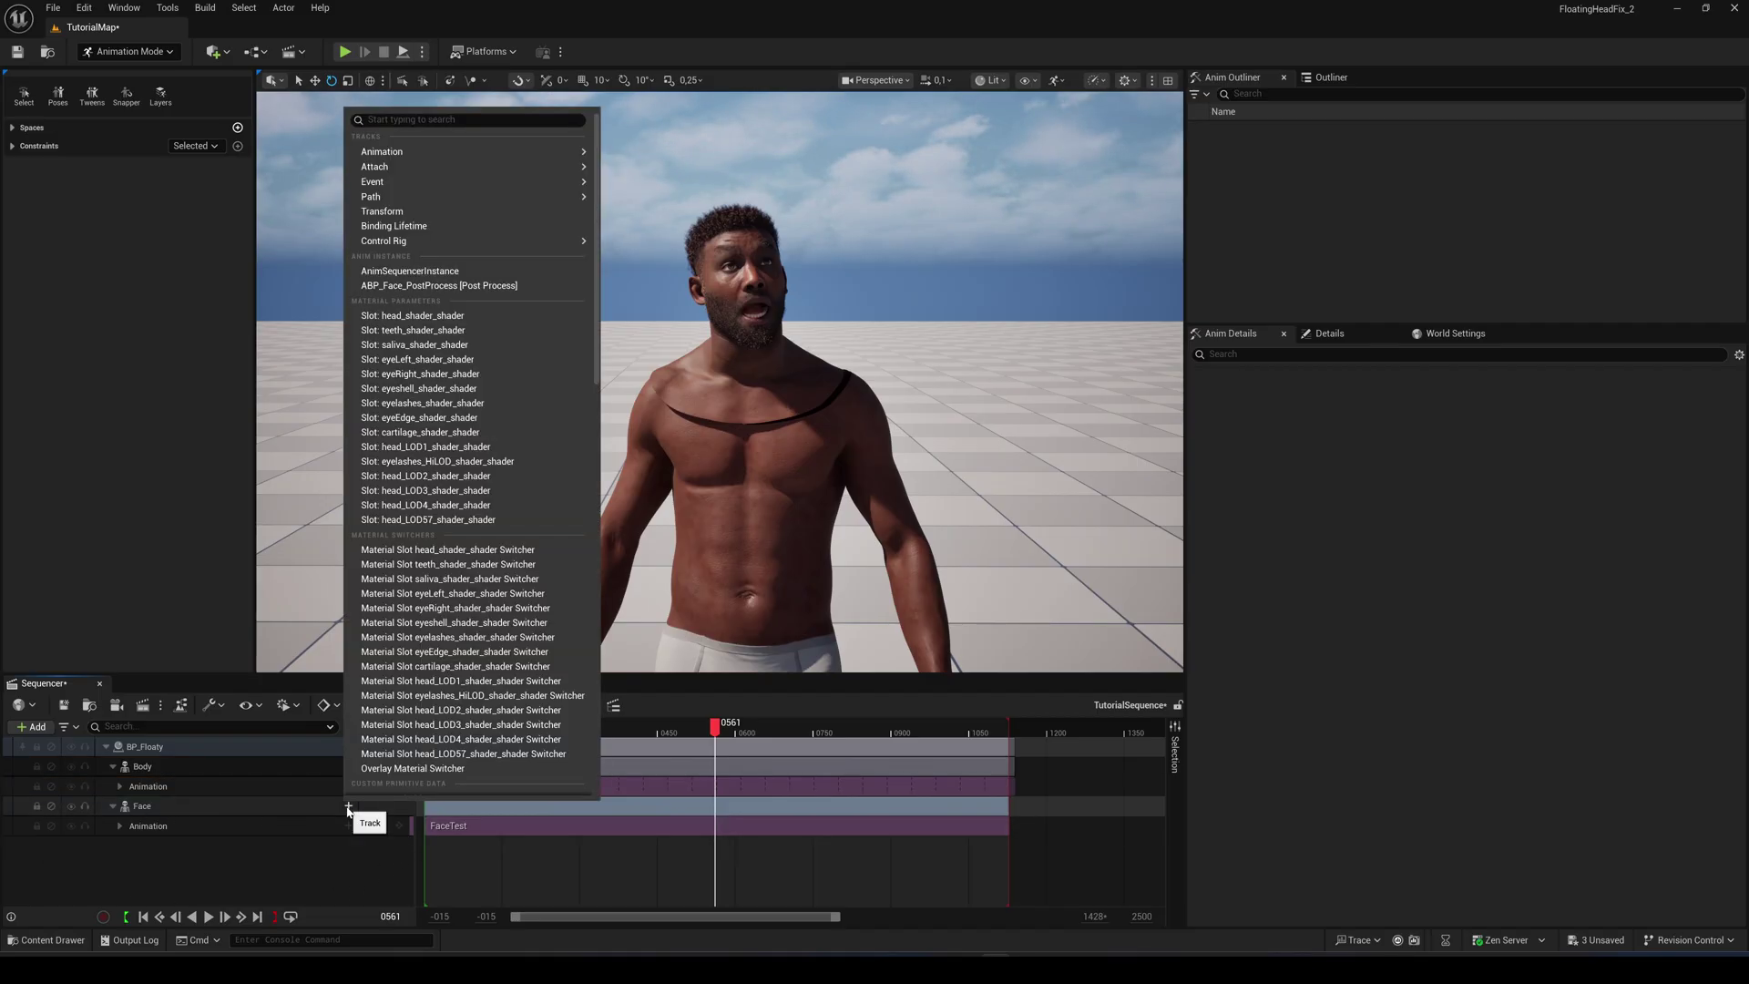
left_click(482, 286)
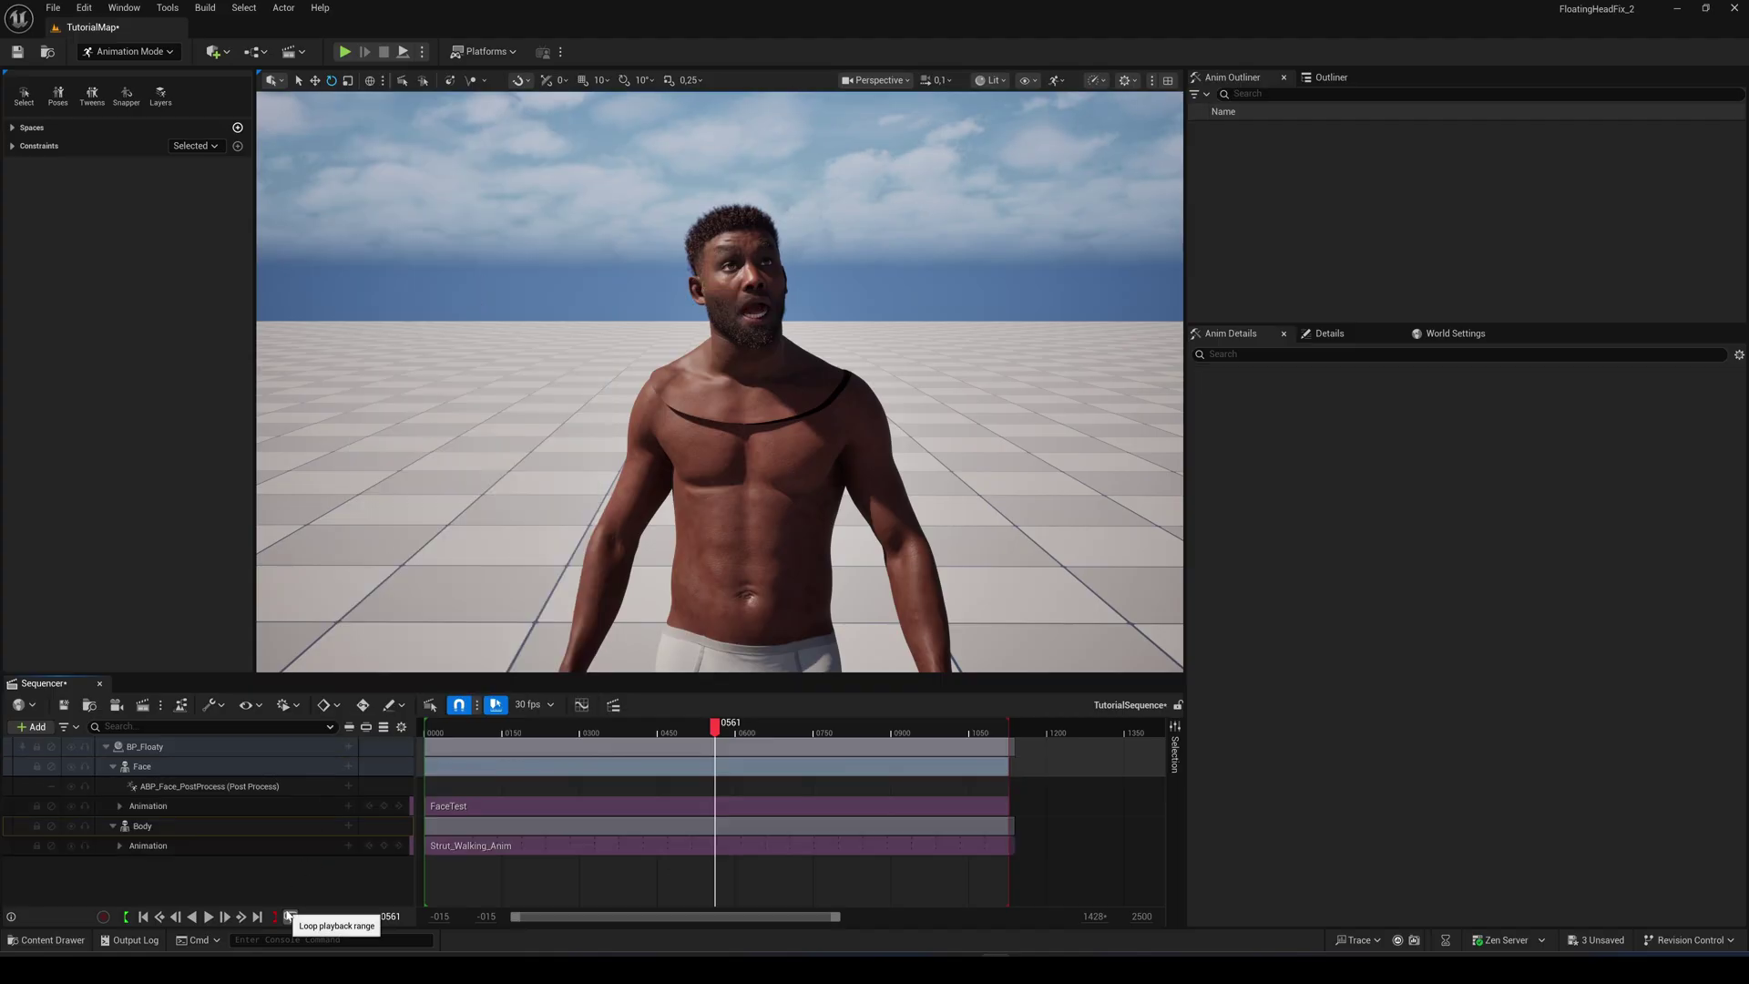
left_click(349, 787)
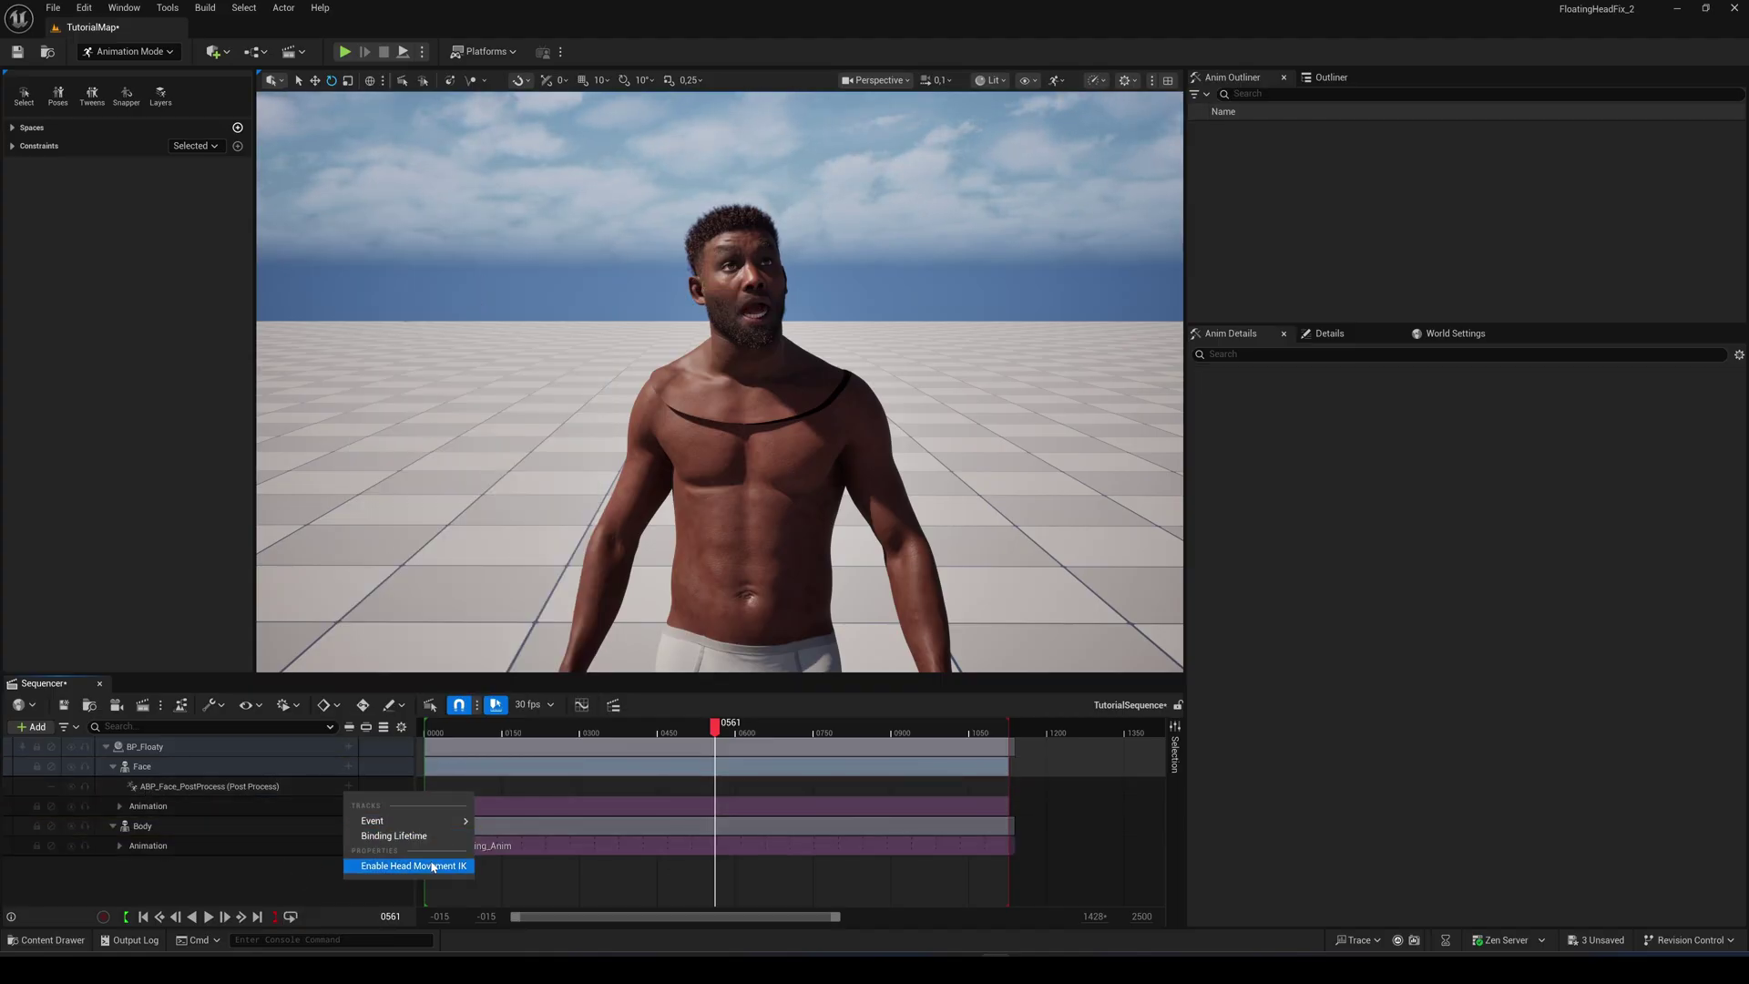
left_click(398, 866)
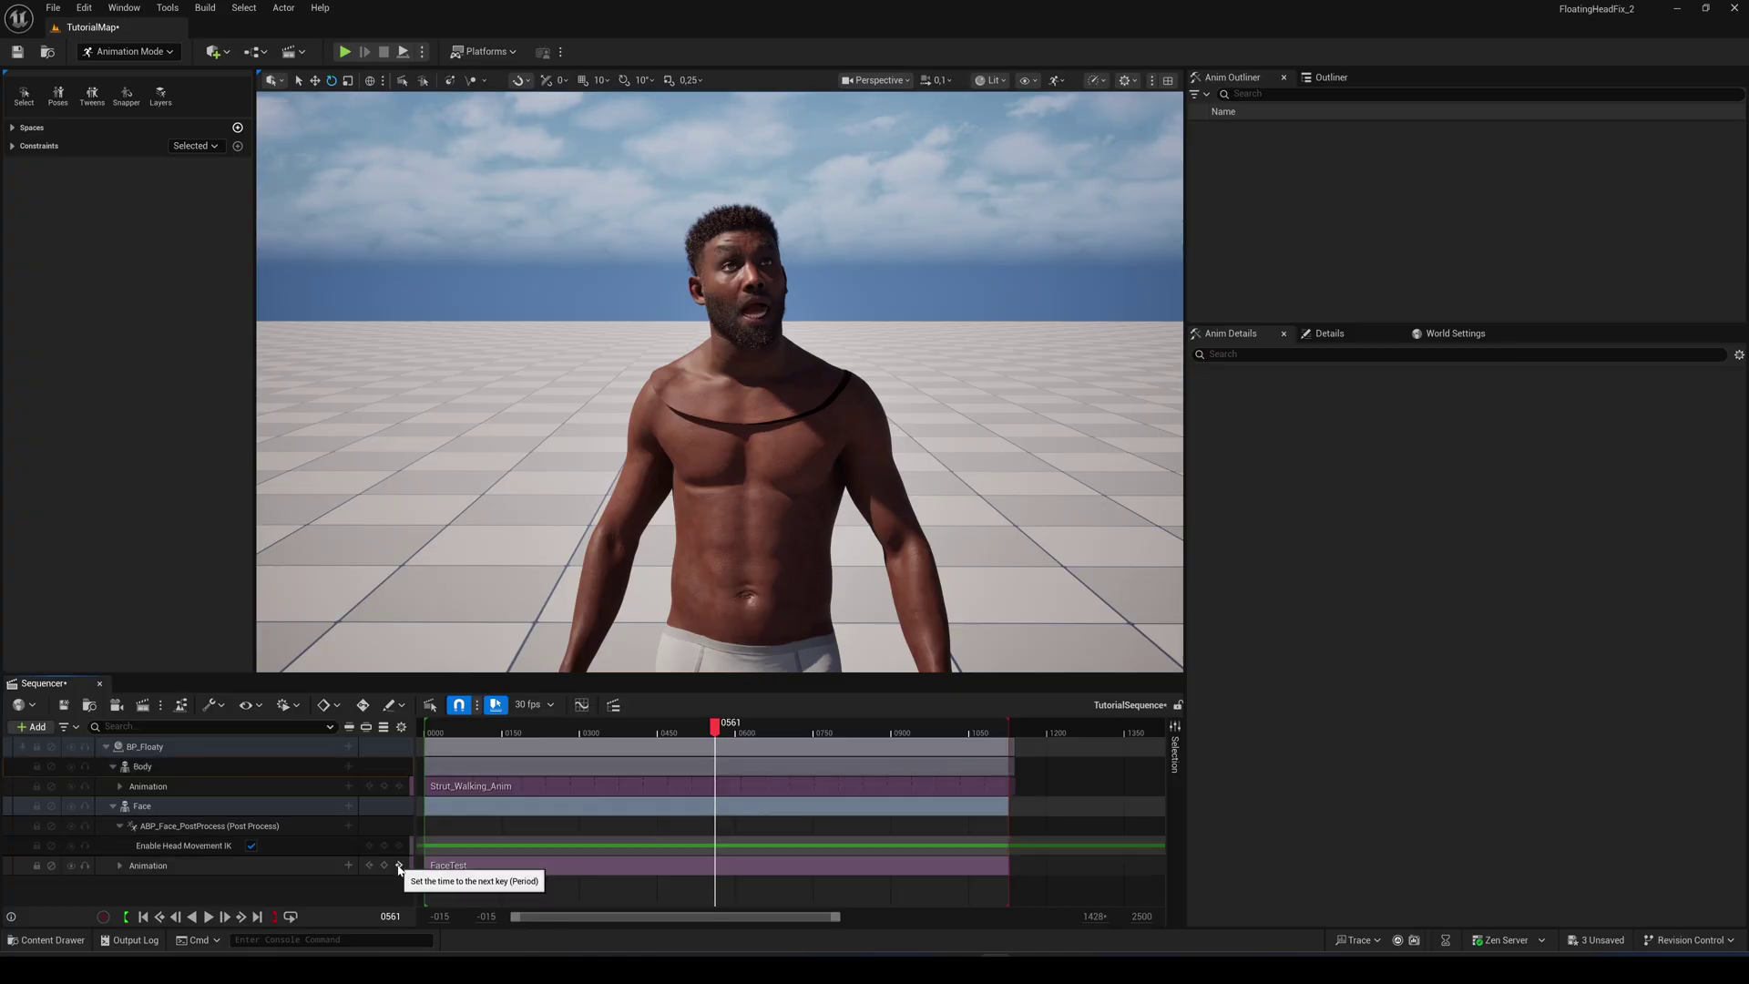
left_click(252, 847)
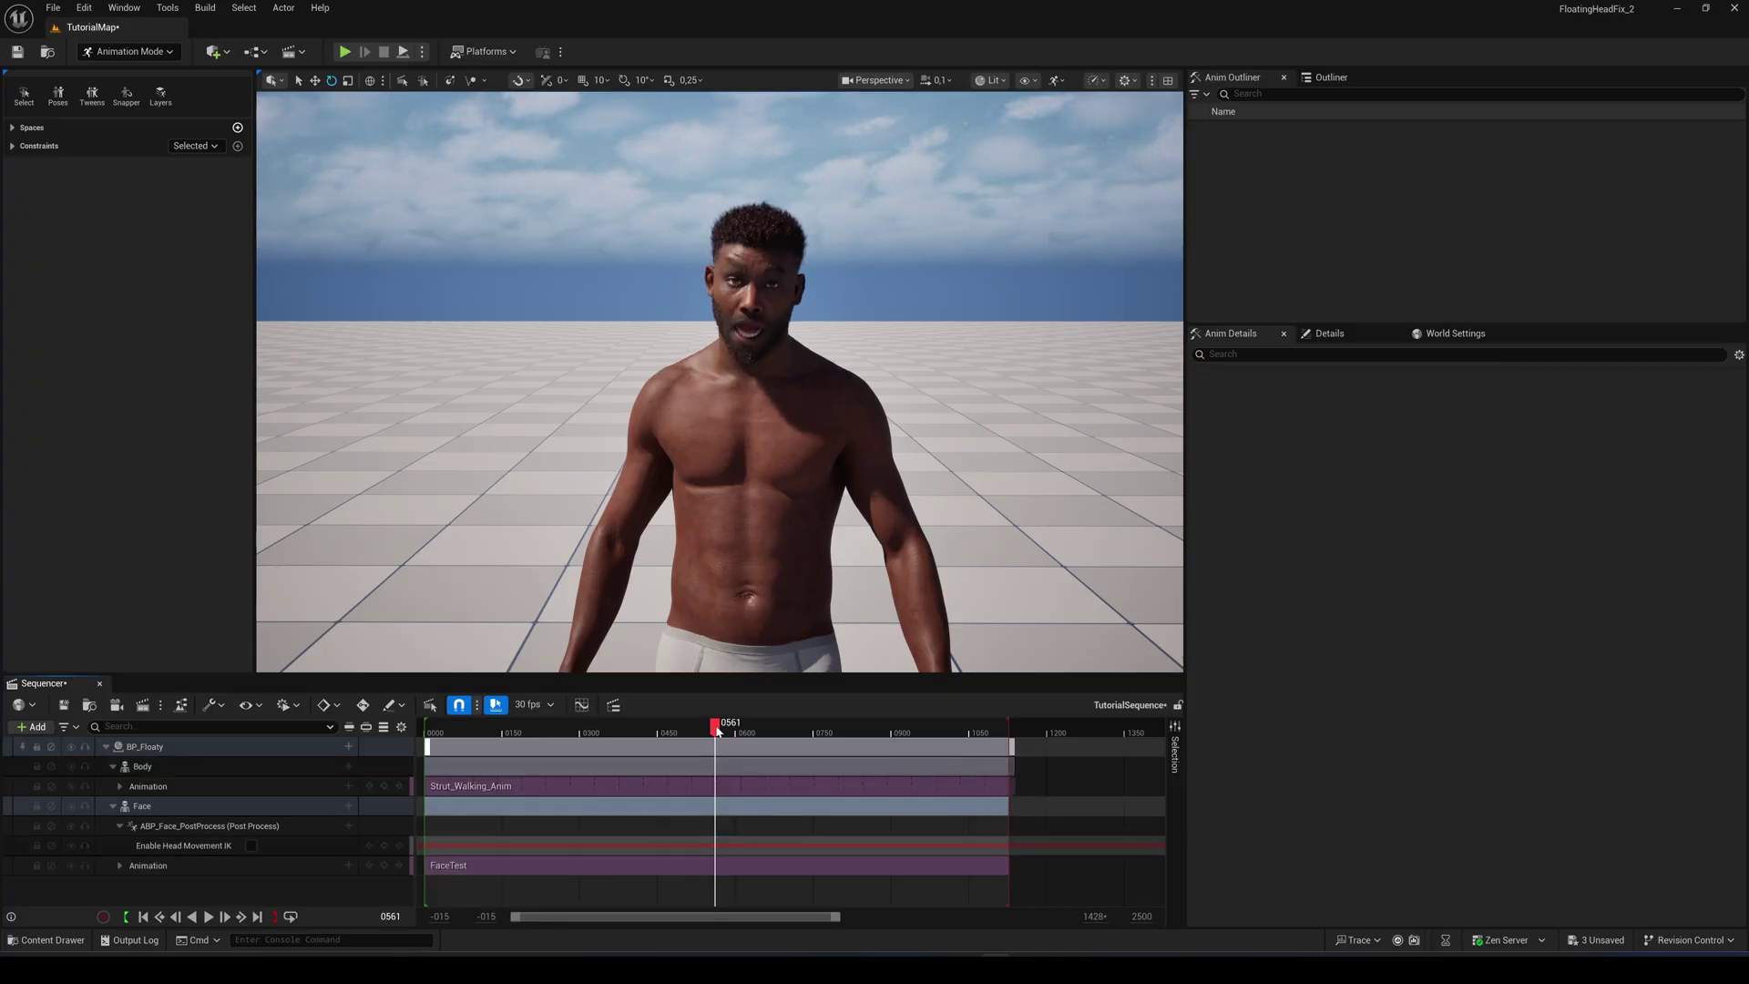
Step: Scrub between frames 0416 and 0469 to confirm the neck seam is gone, then collapse Face
left_click_drag(714, 731, 566, 730)
left_click_drag(578, 792, 668, 785)
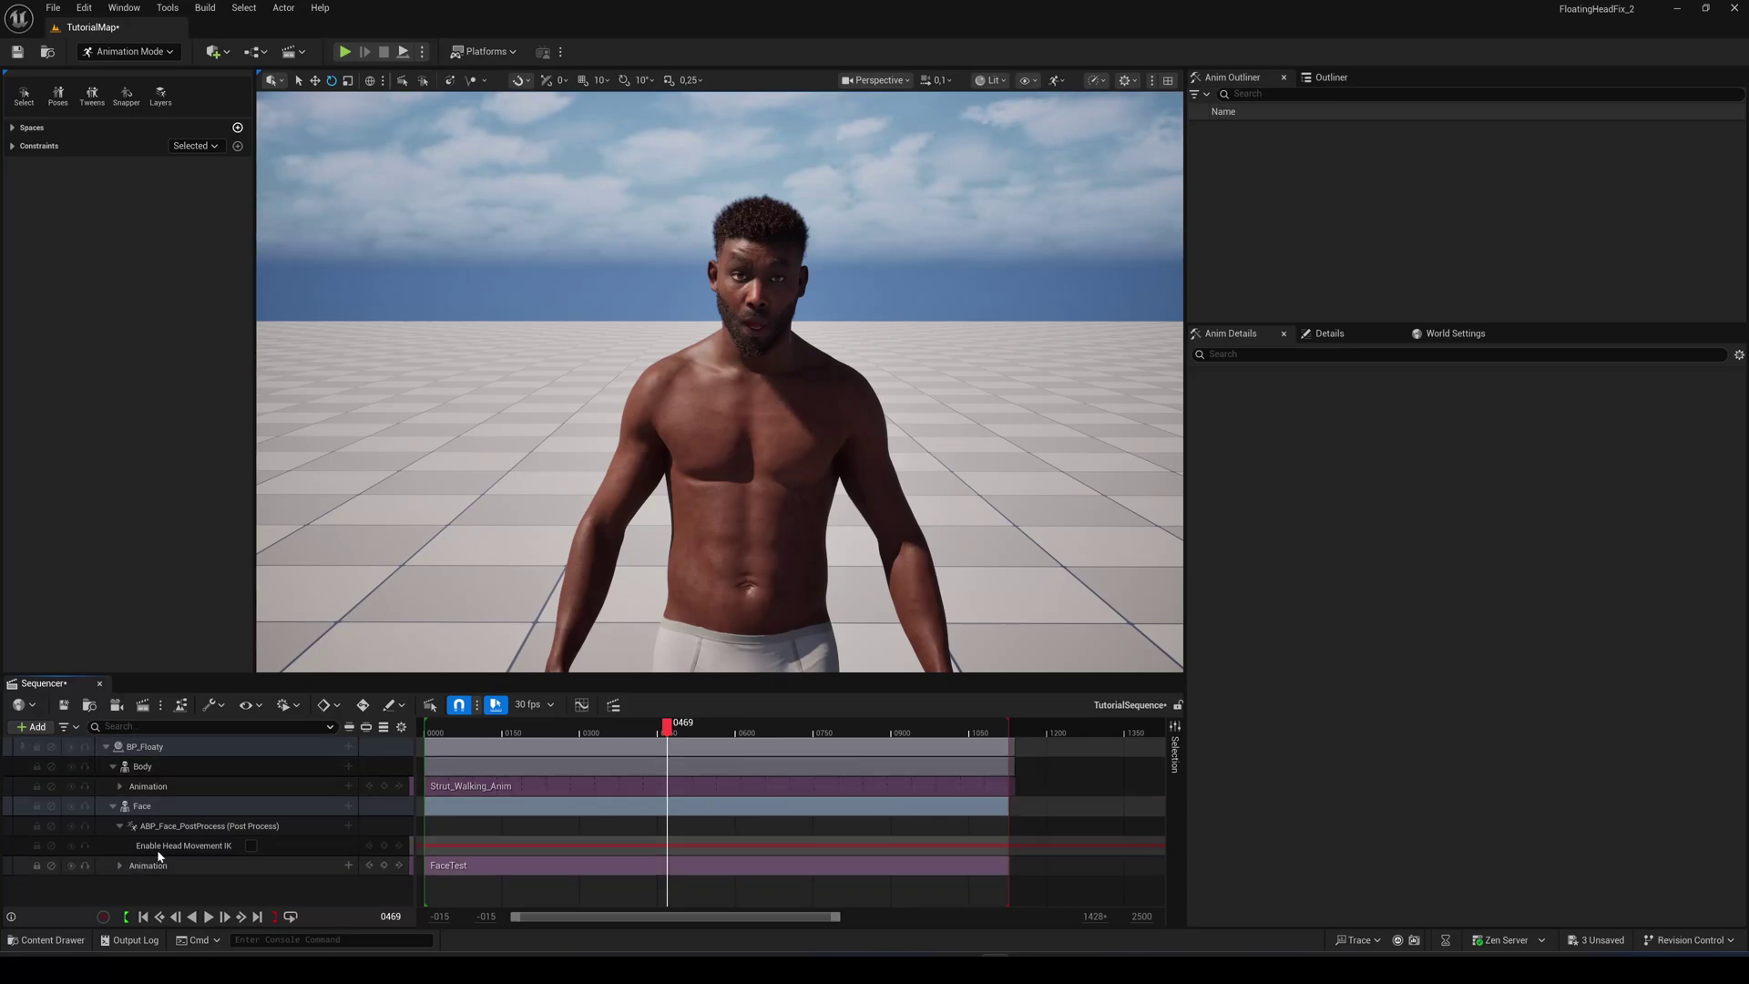
left_click(113, 806)
key("ctrl+space")
Step: Place BP_Floaty2 in the level, add it to the sequence, and delete its MetaHuman_ControlRig track
left_click_drag(555, 756, 488, 565)
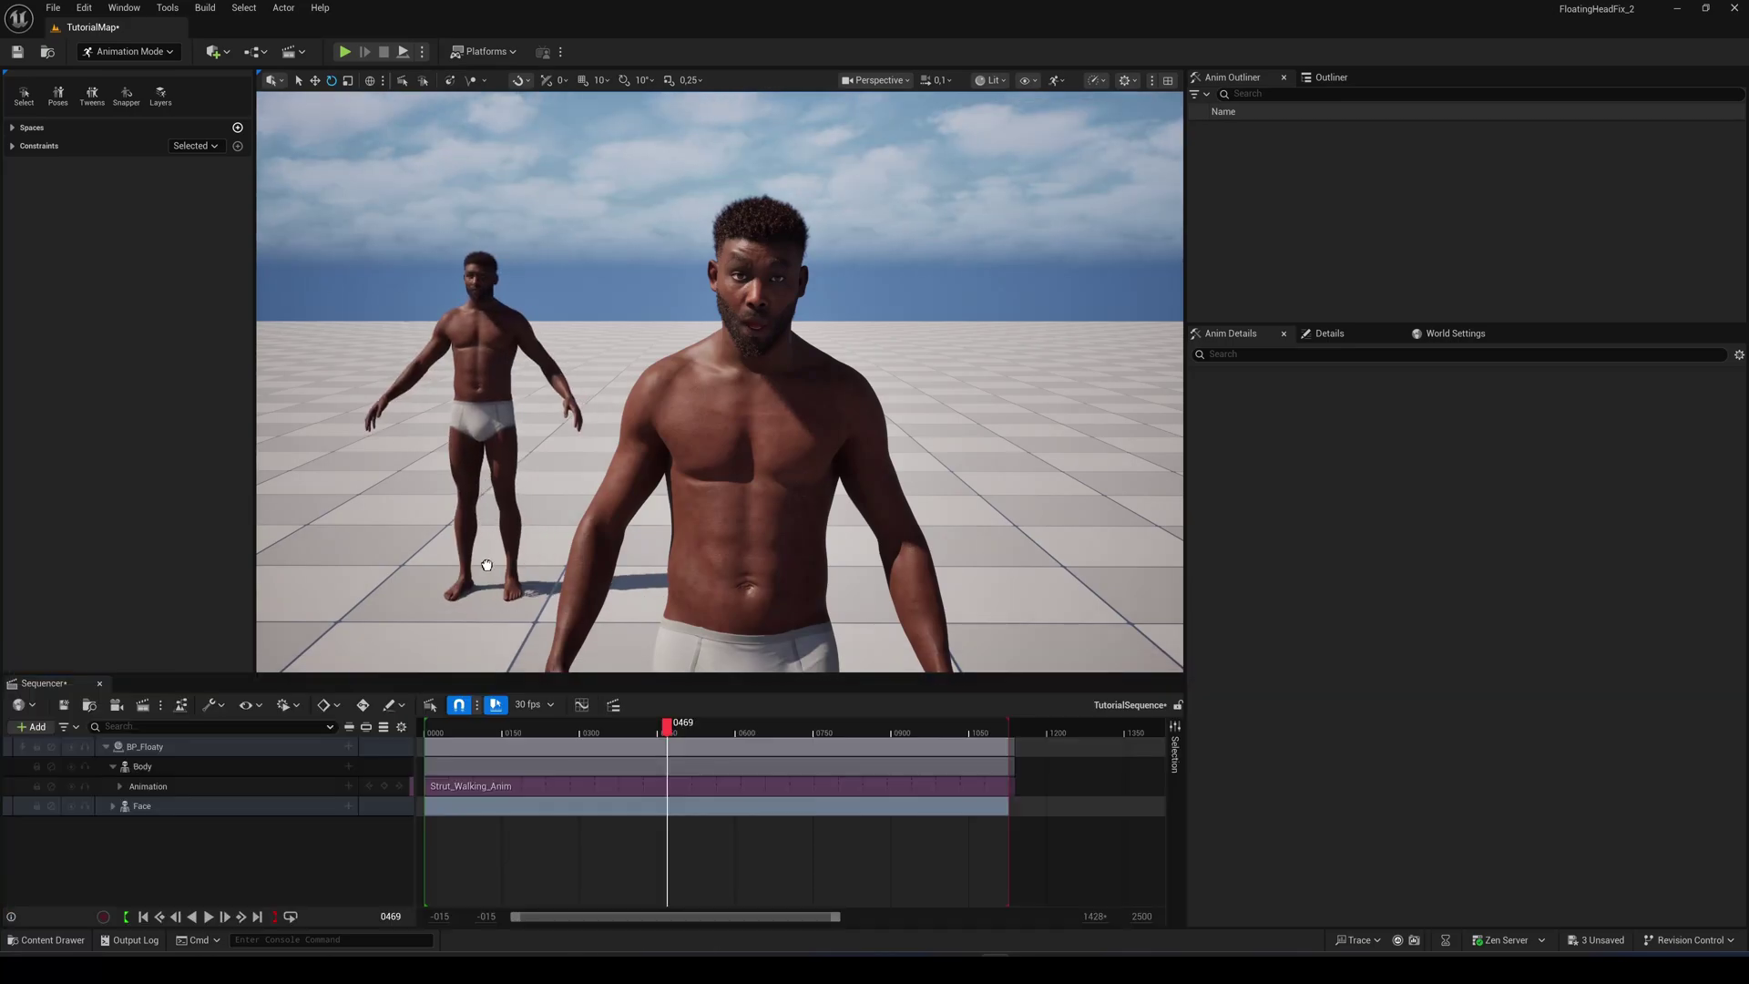
left_click(1331, 77)
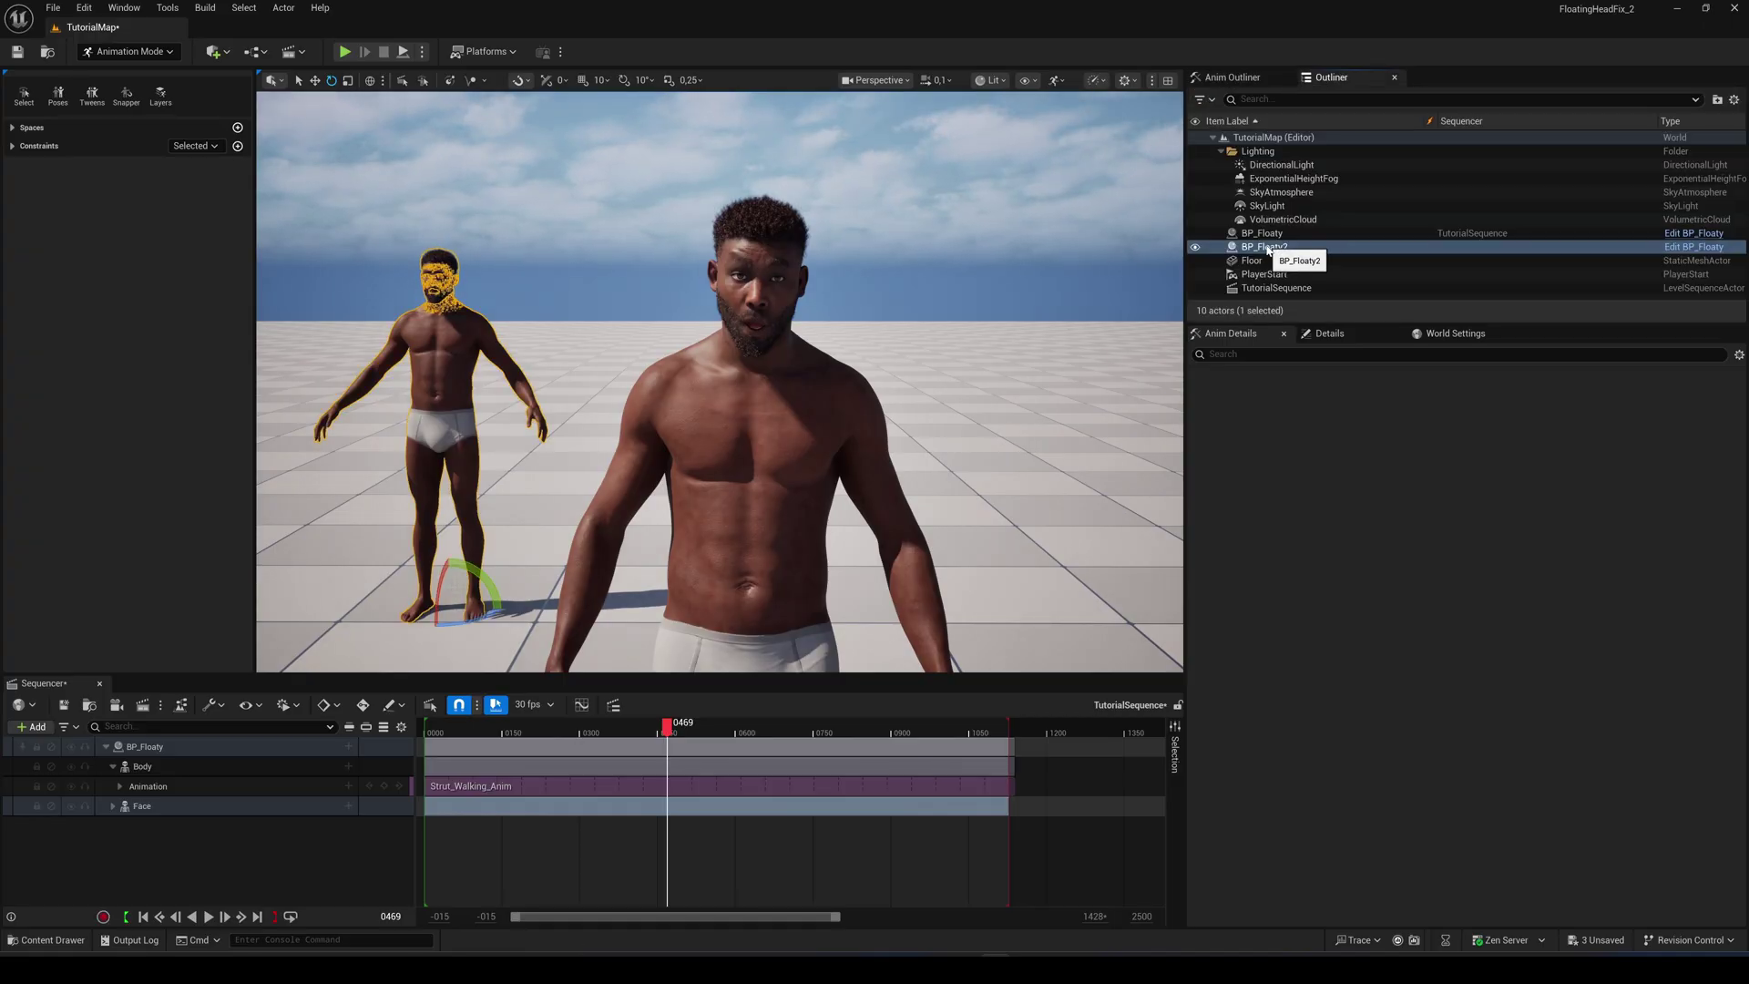
left_click_drag(1267, 250, 101, 877)
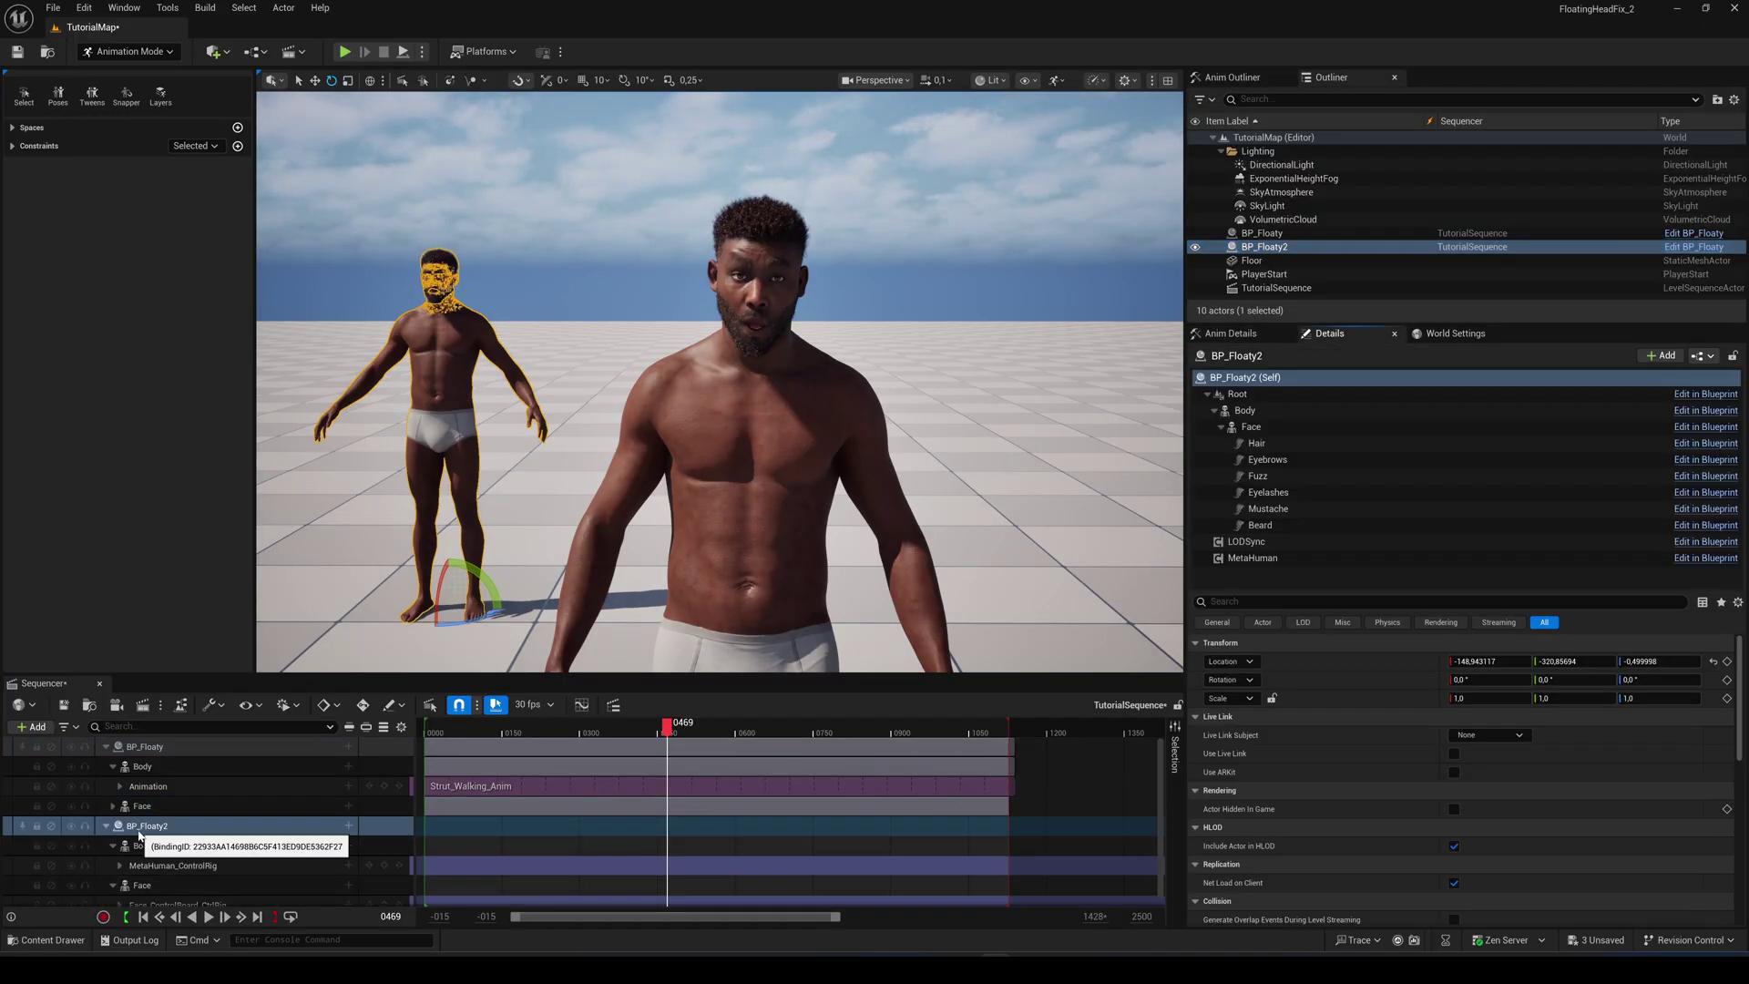
left_click(173, 865)
key("Delete")
Step: Search 'test' and add the FaceTest animation to BP_Floaty2's Body track
left_click(348, 845)
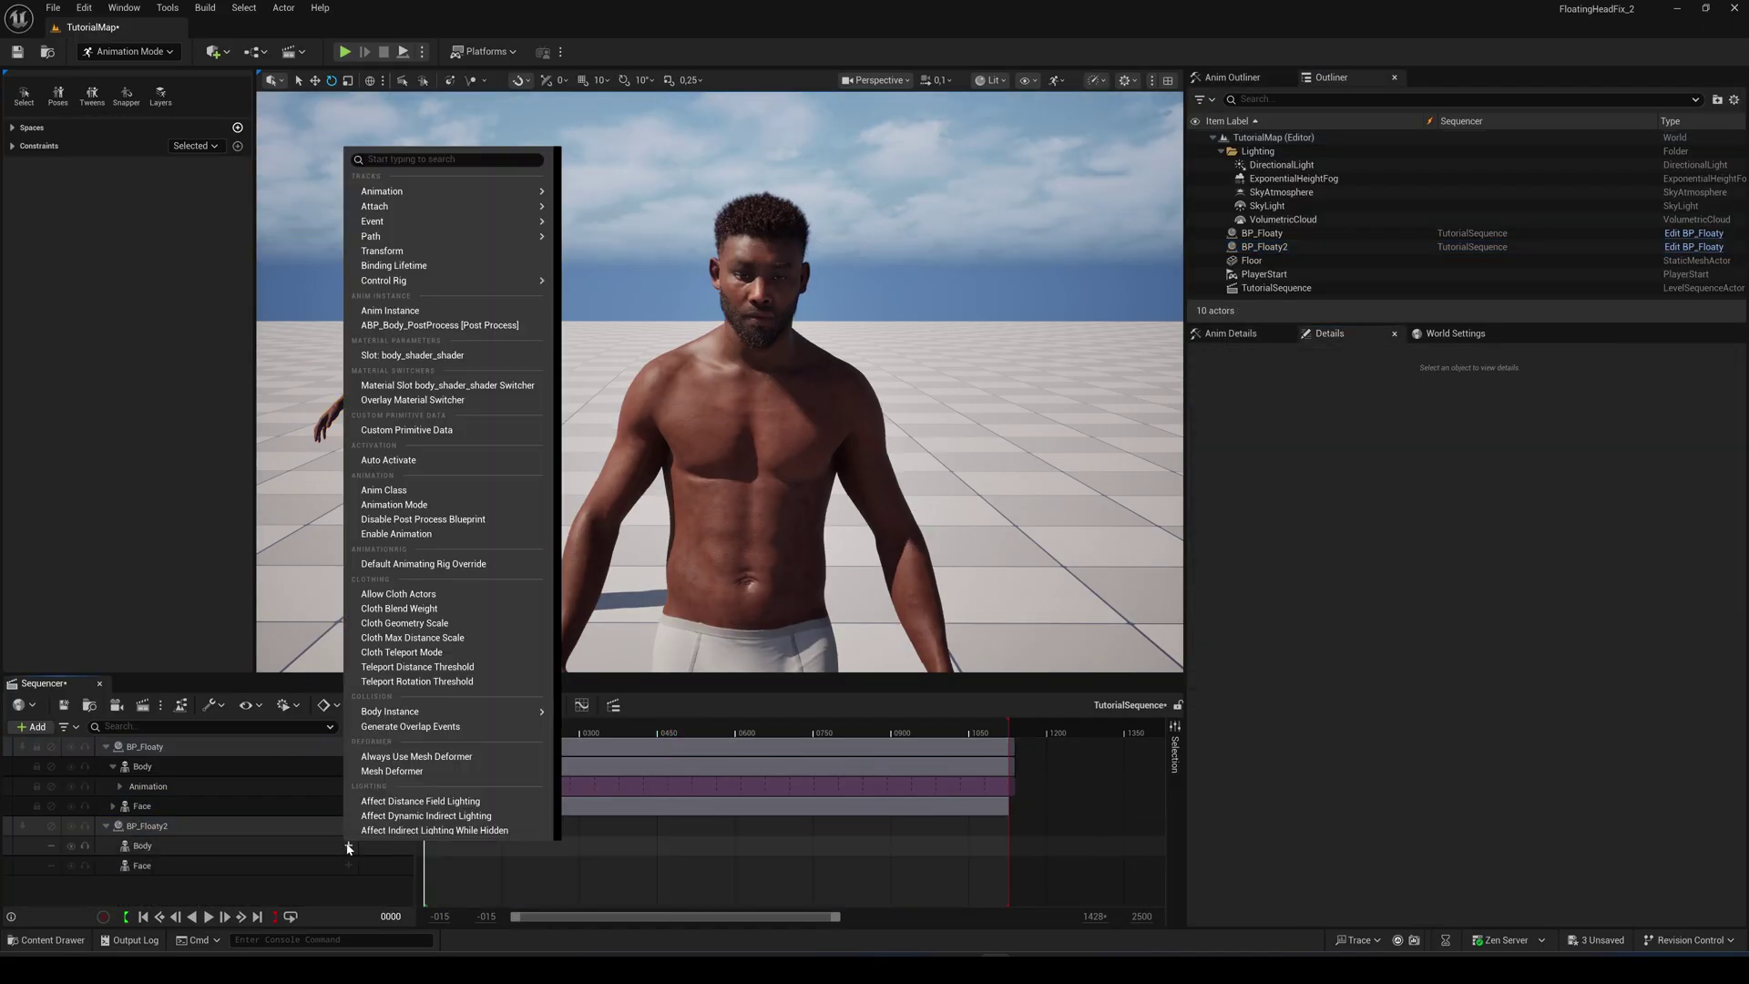
mouse_move(455, 192)
type("test")
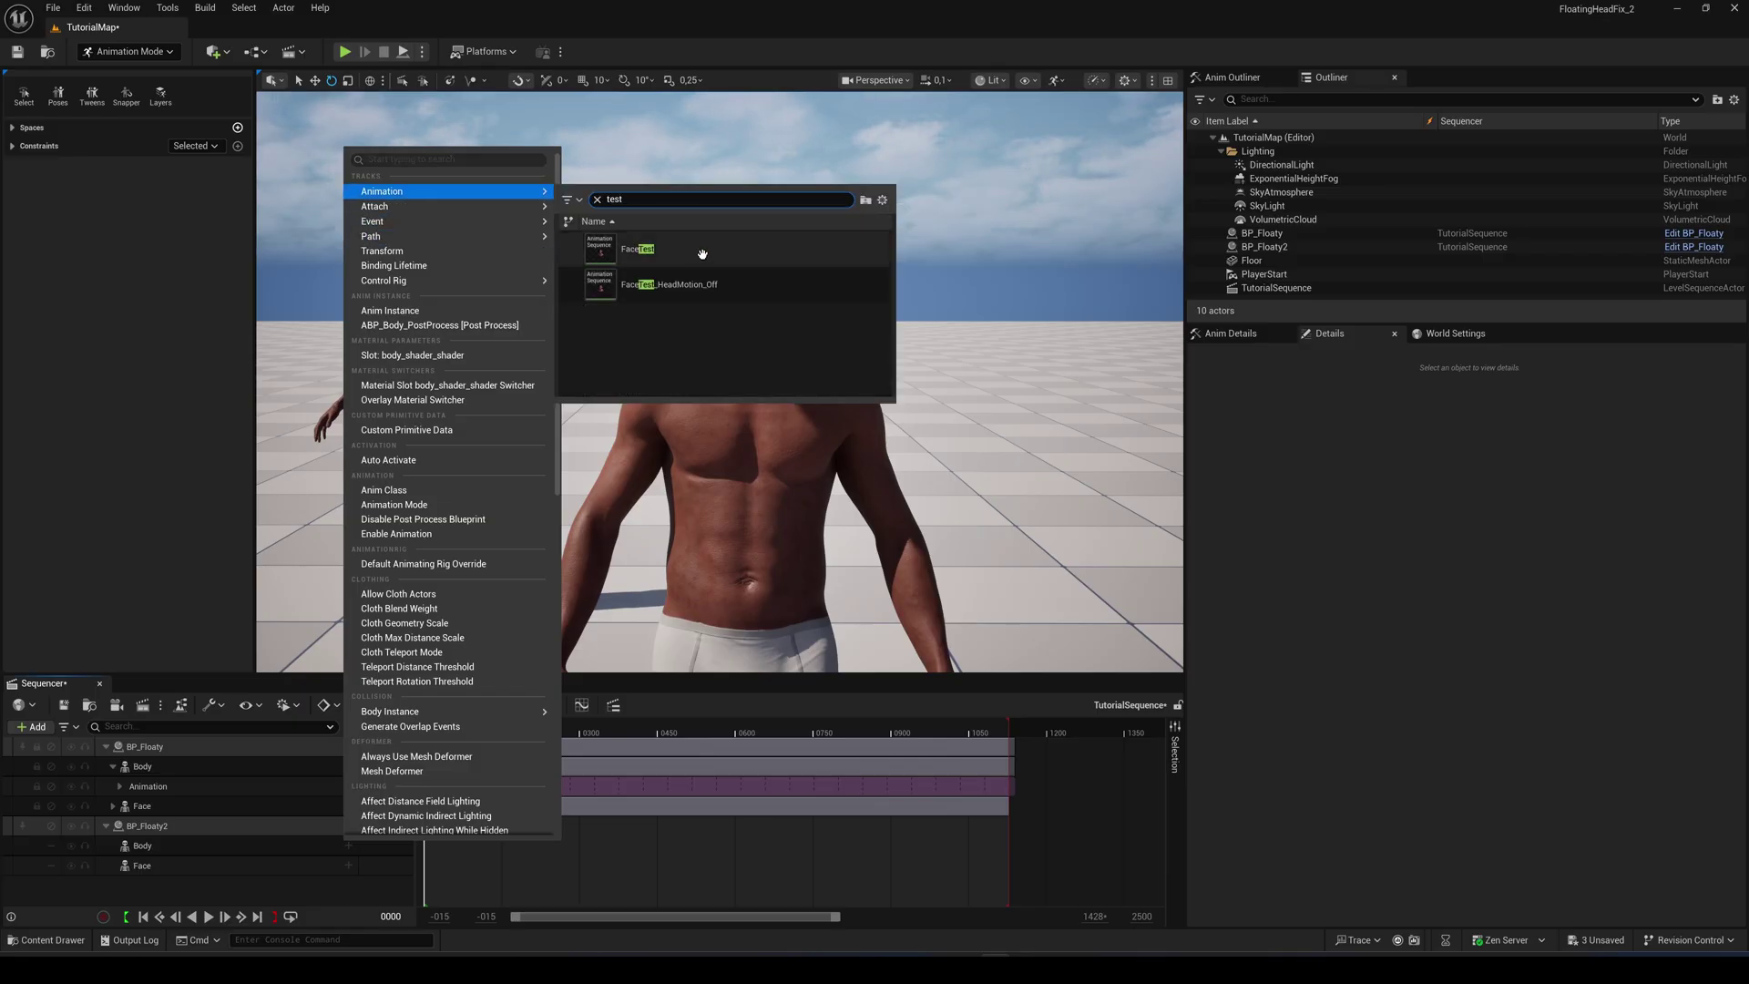
left_click(702, 254)
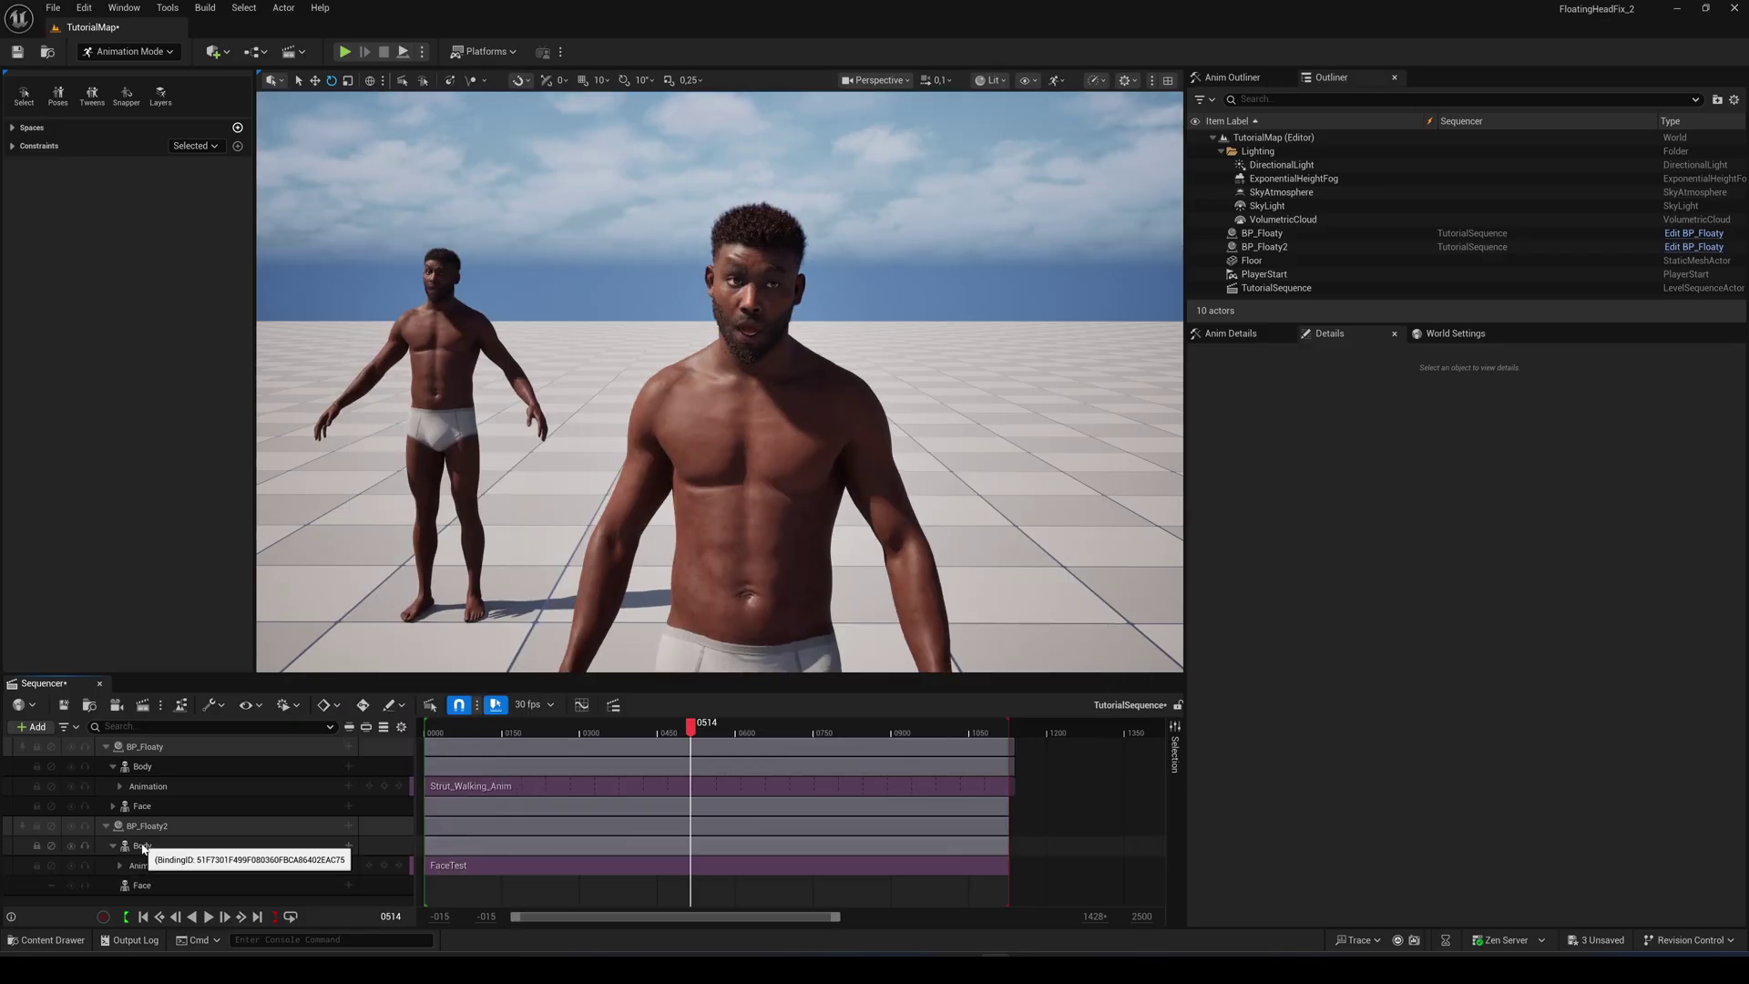
Step: Bake BP_Floaty2's Body animation to MetaHuman_ControlRig, with the skeleton filter turned off
right_click(143, 848)
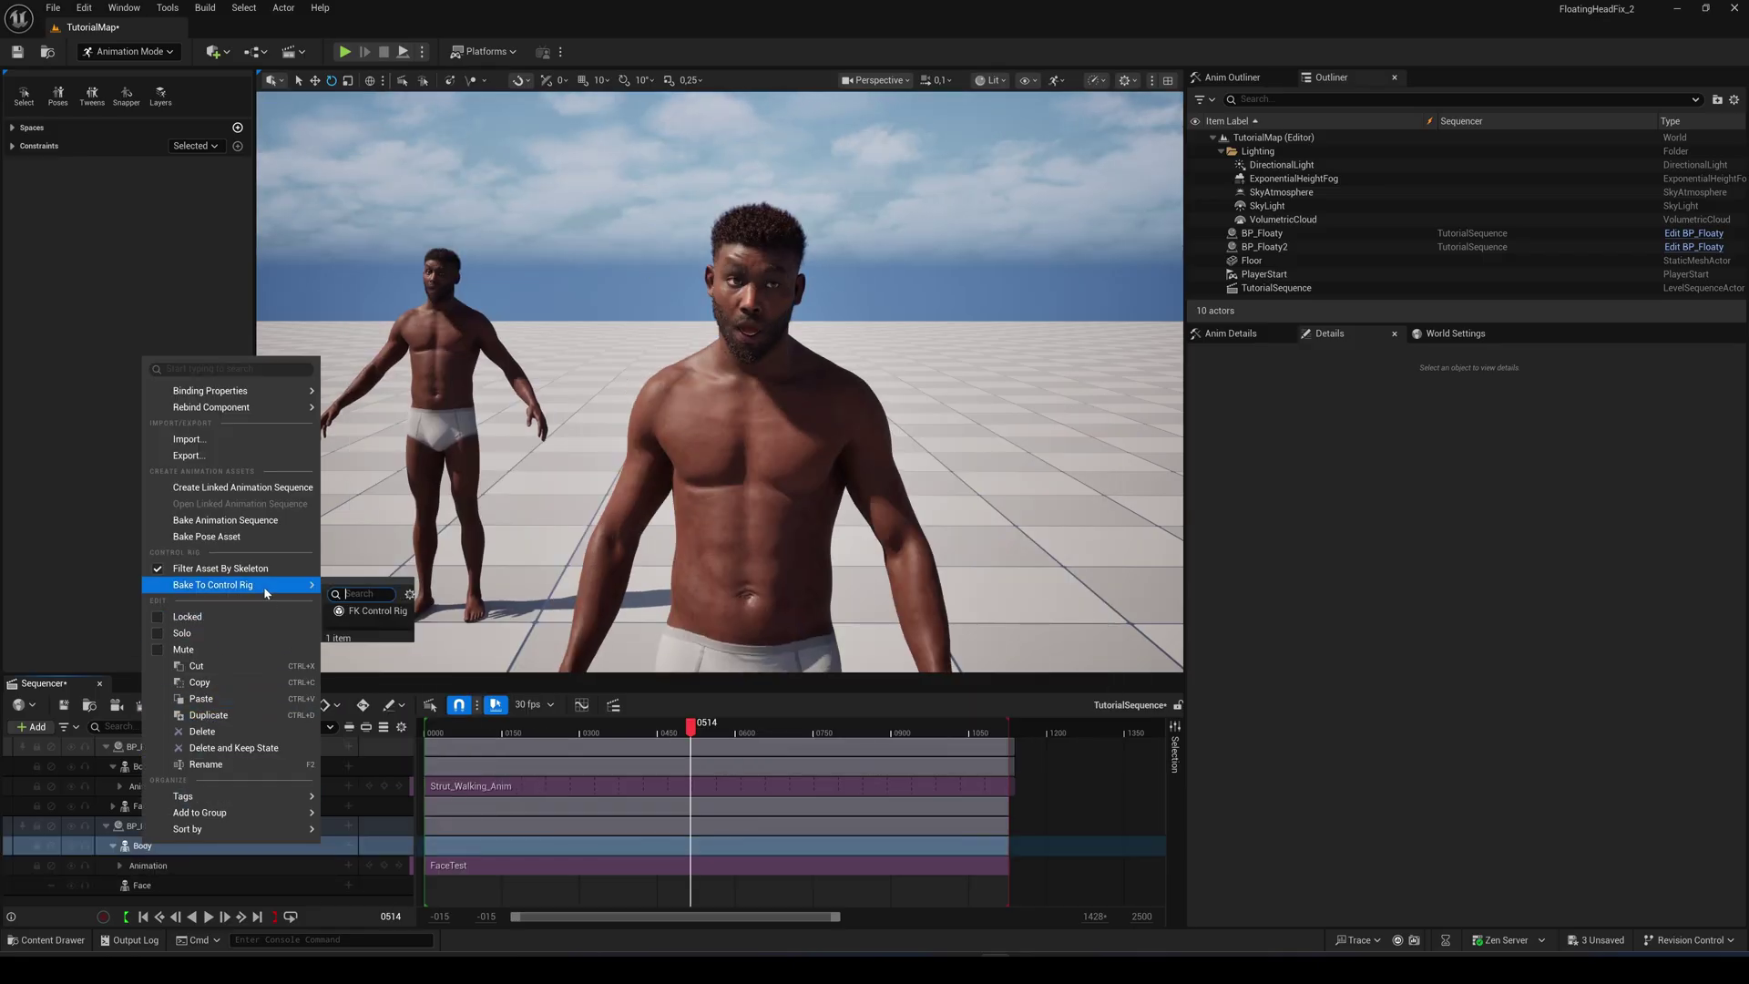
left_click(156, 569)
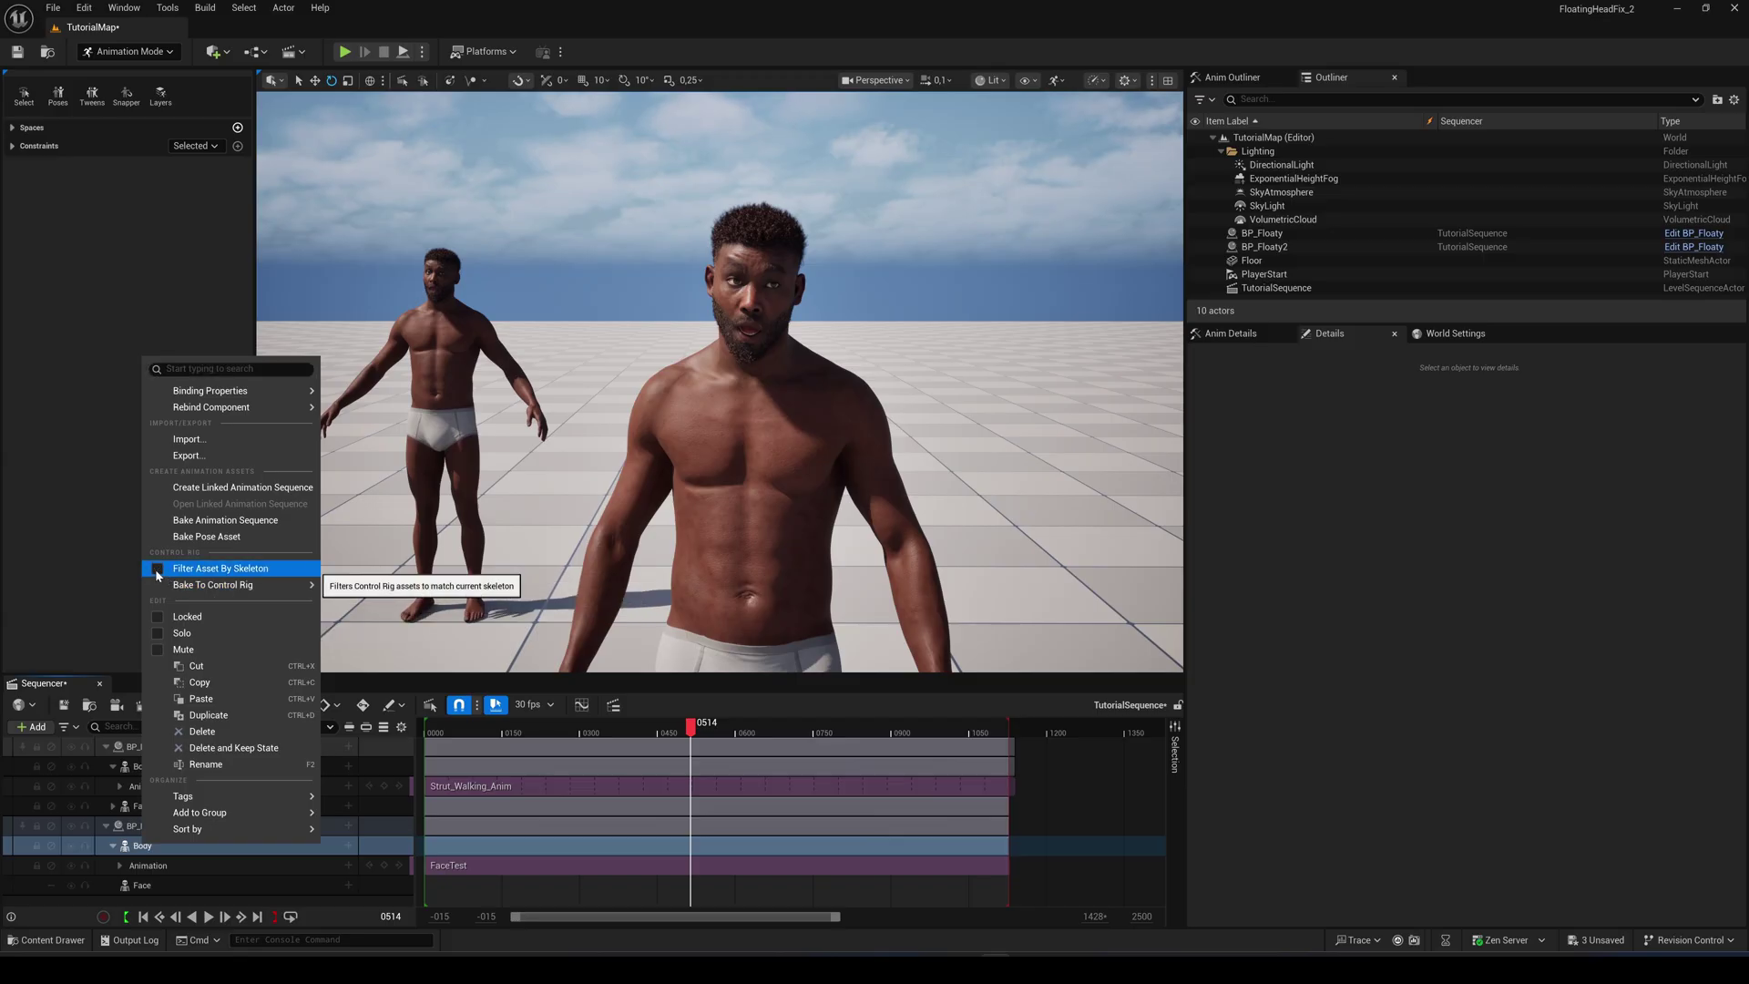
mouse_move(274, 585)
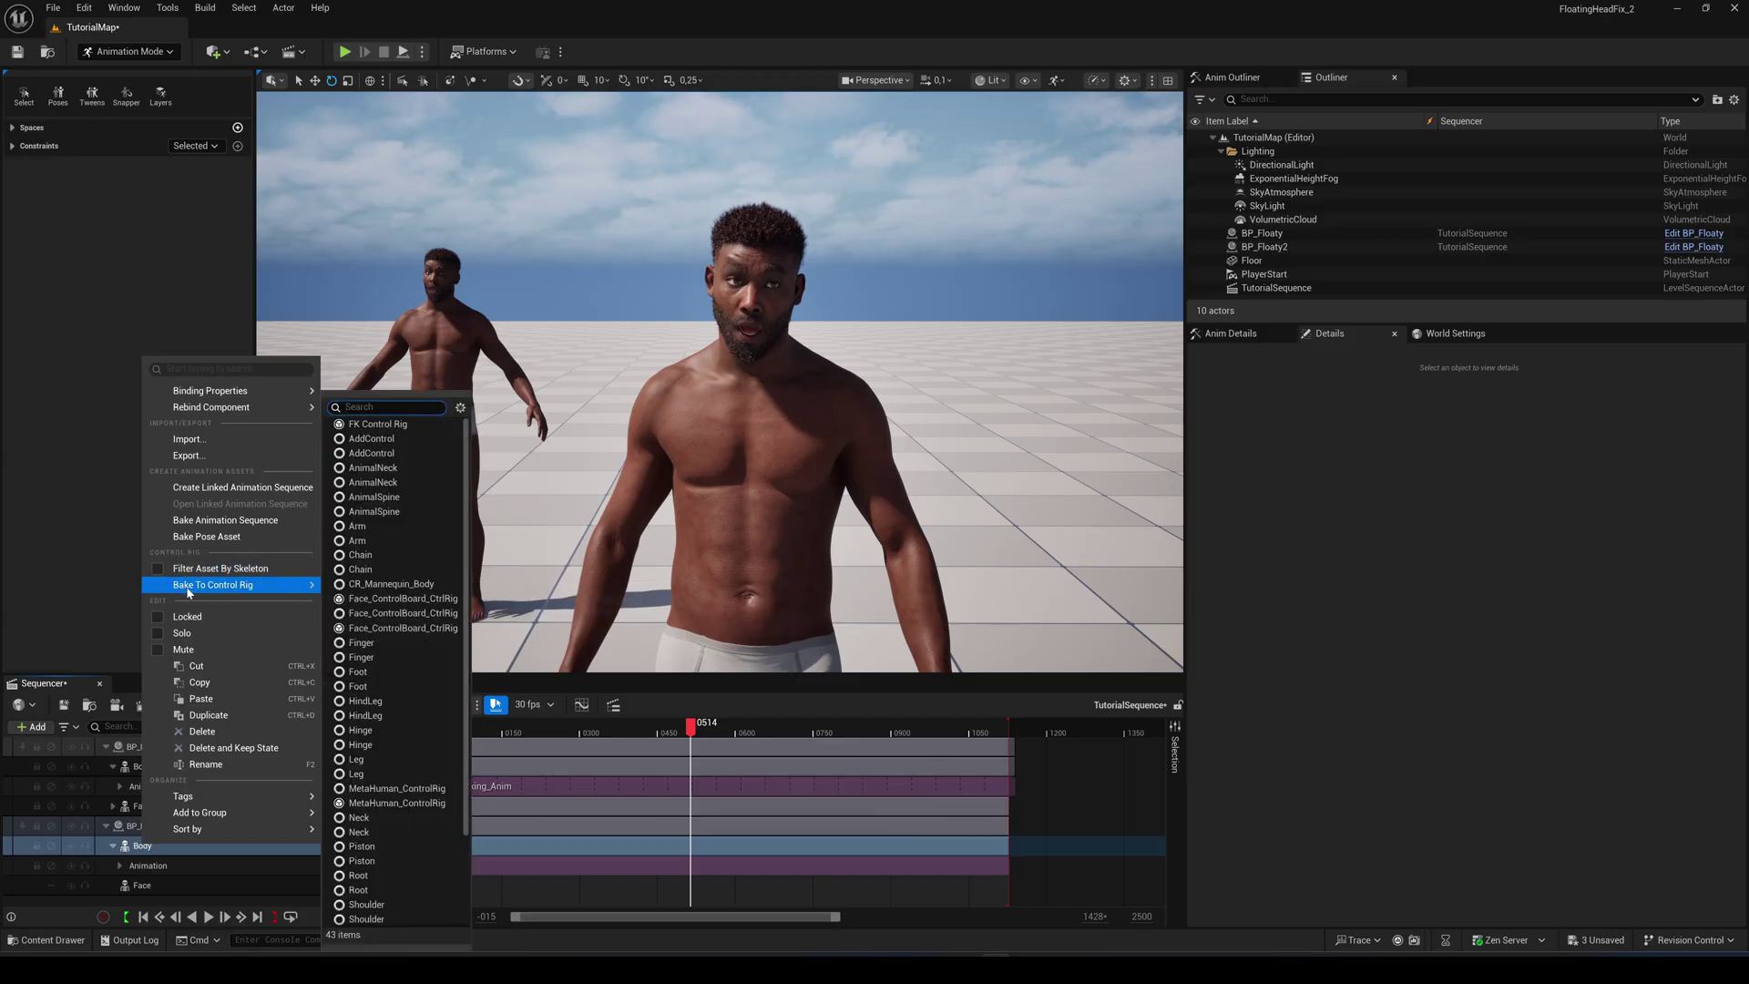
left_click(362, 804)
left_click(965, 629)
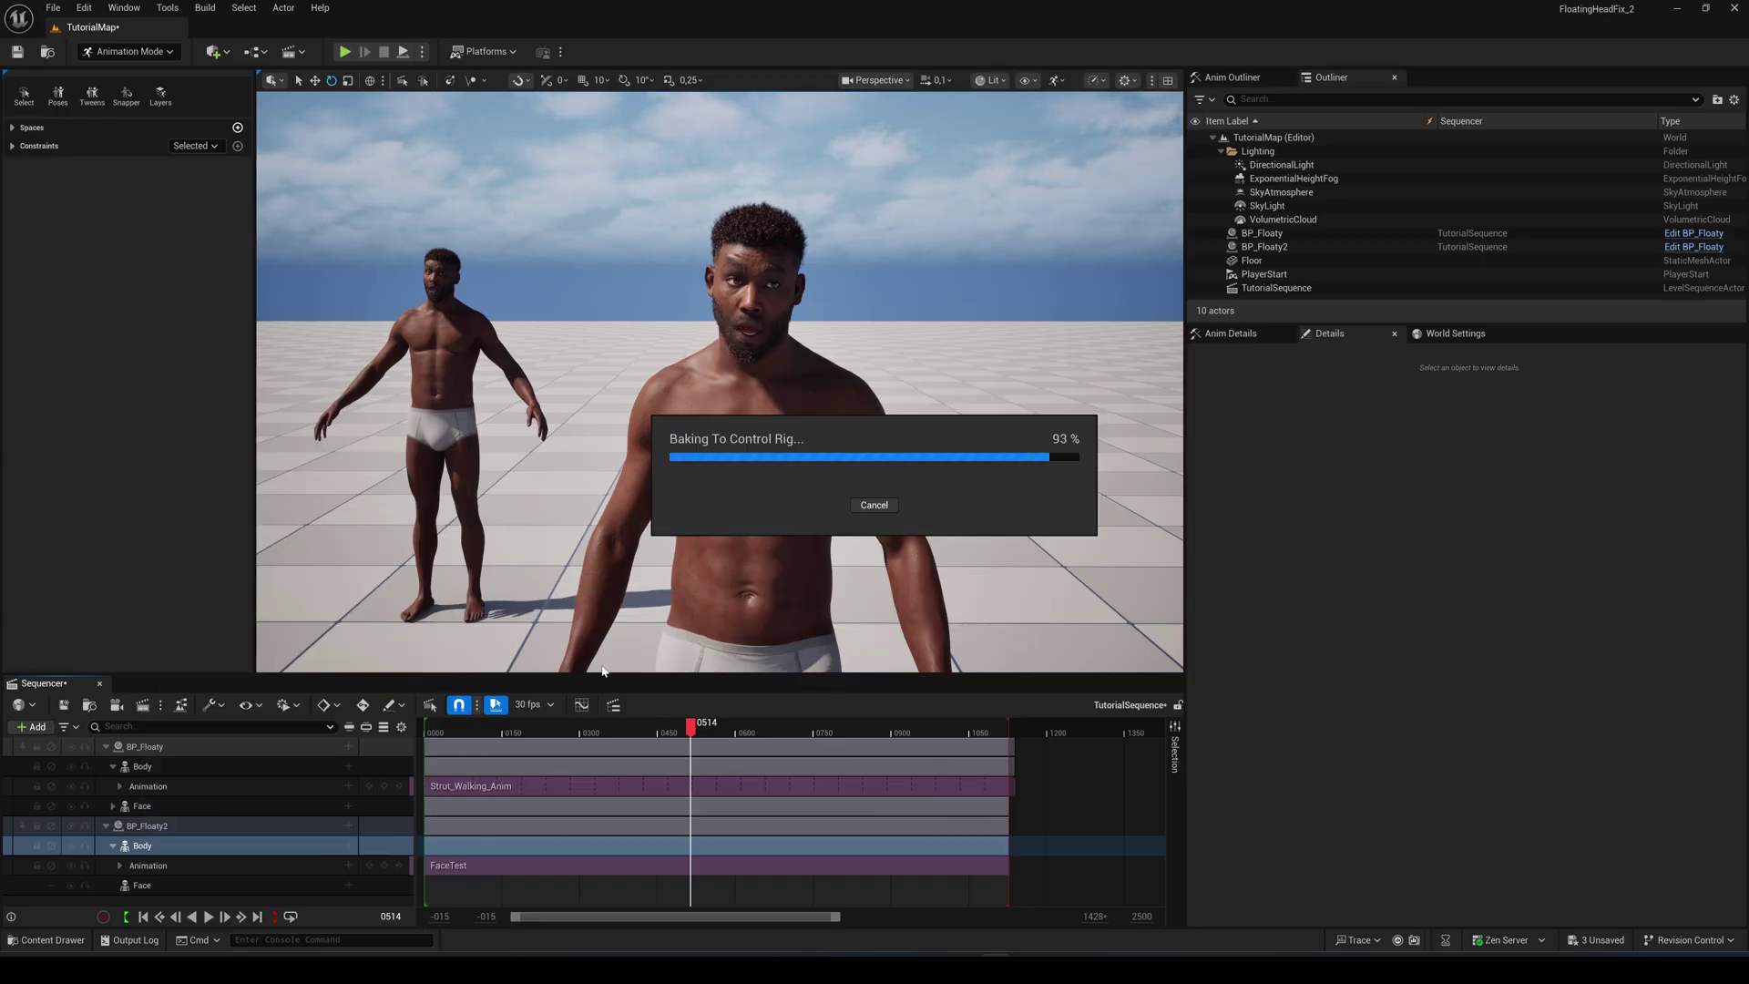
Step: Bake BP_Floaty's Body animation to MetaHuman_ControlRig as well
right_click(136, 766)
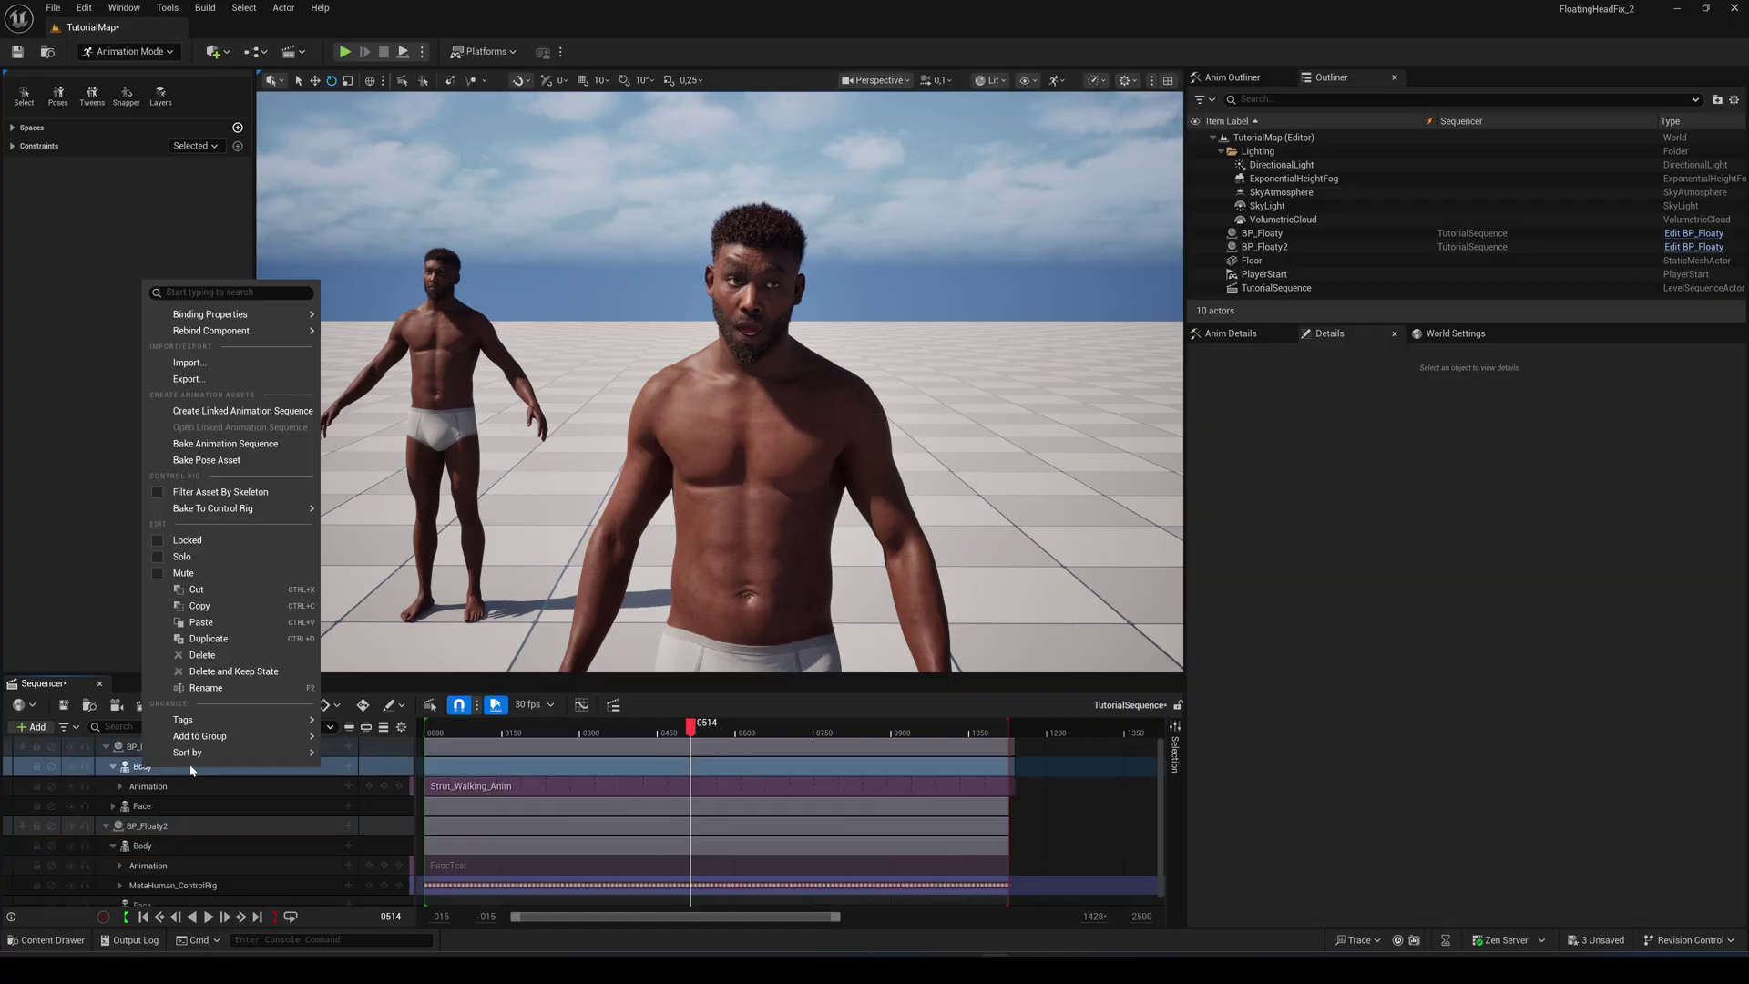
mouse_move(246, 508)
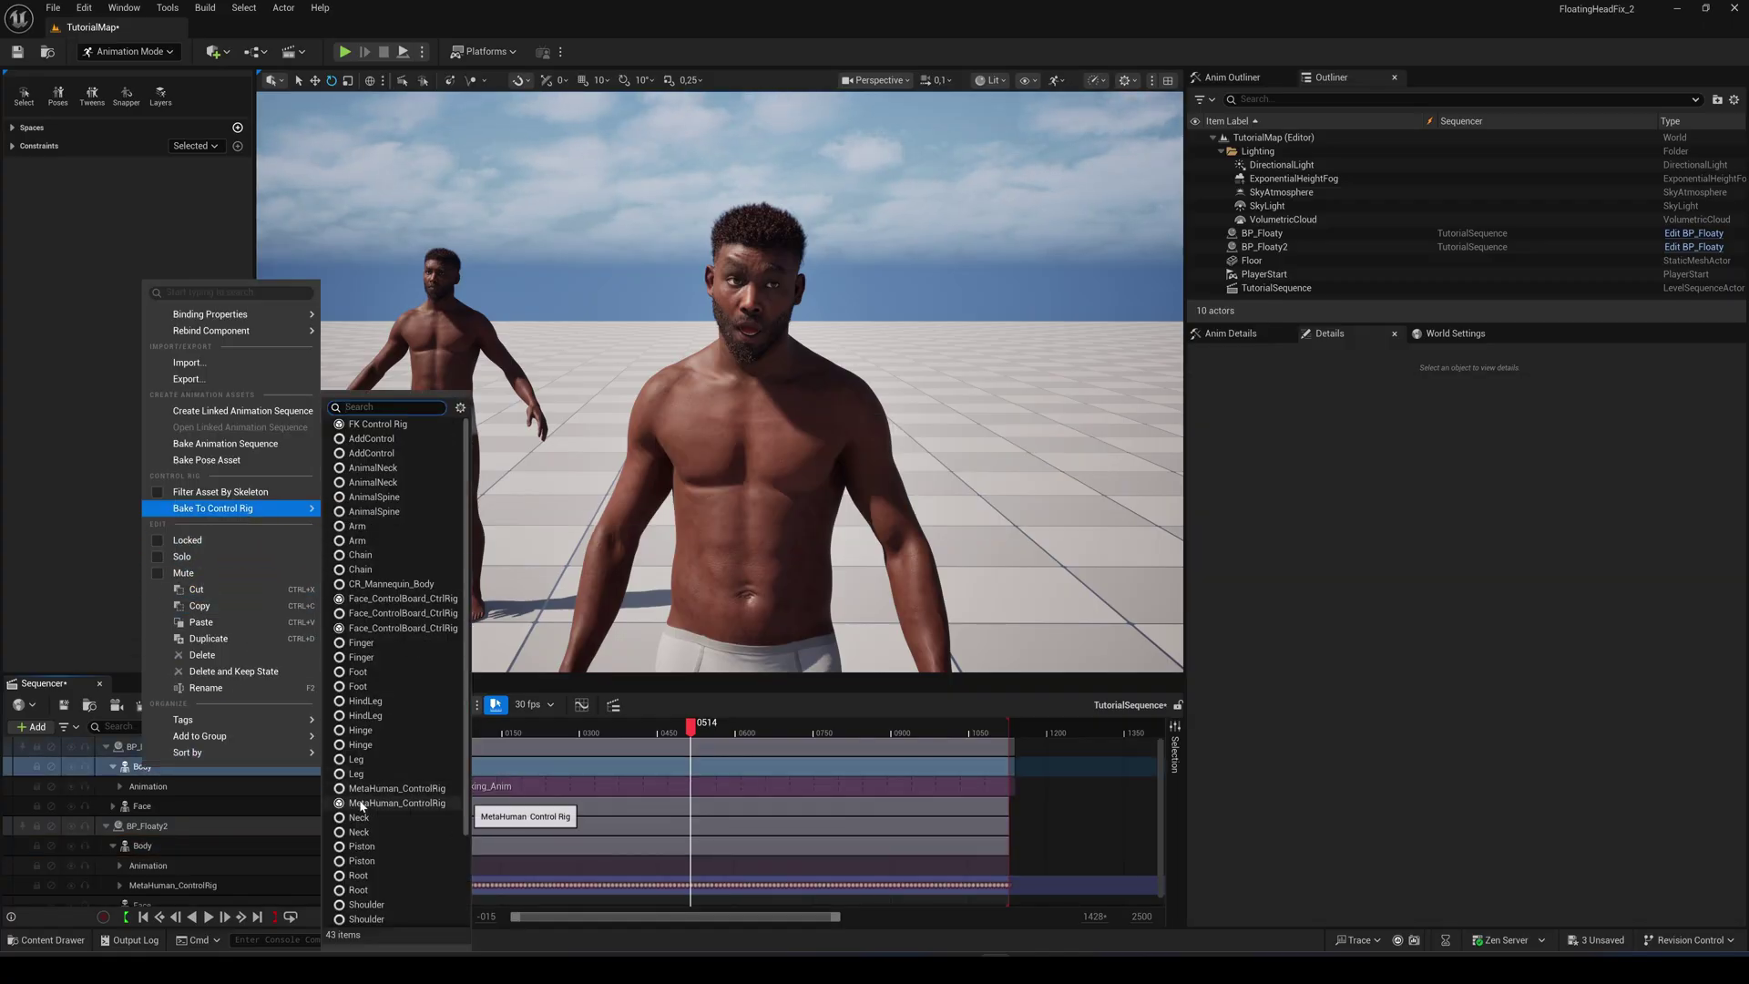
left_click(363, 804)
left_click(965, 629)
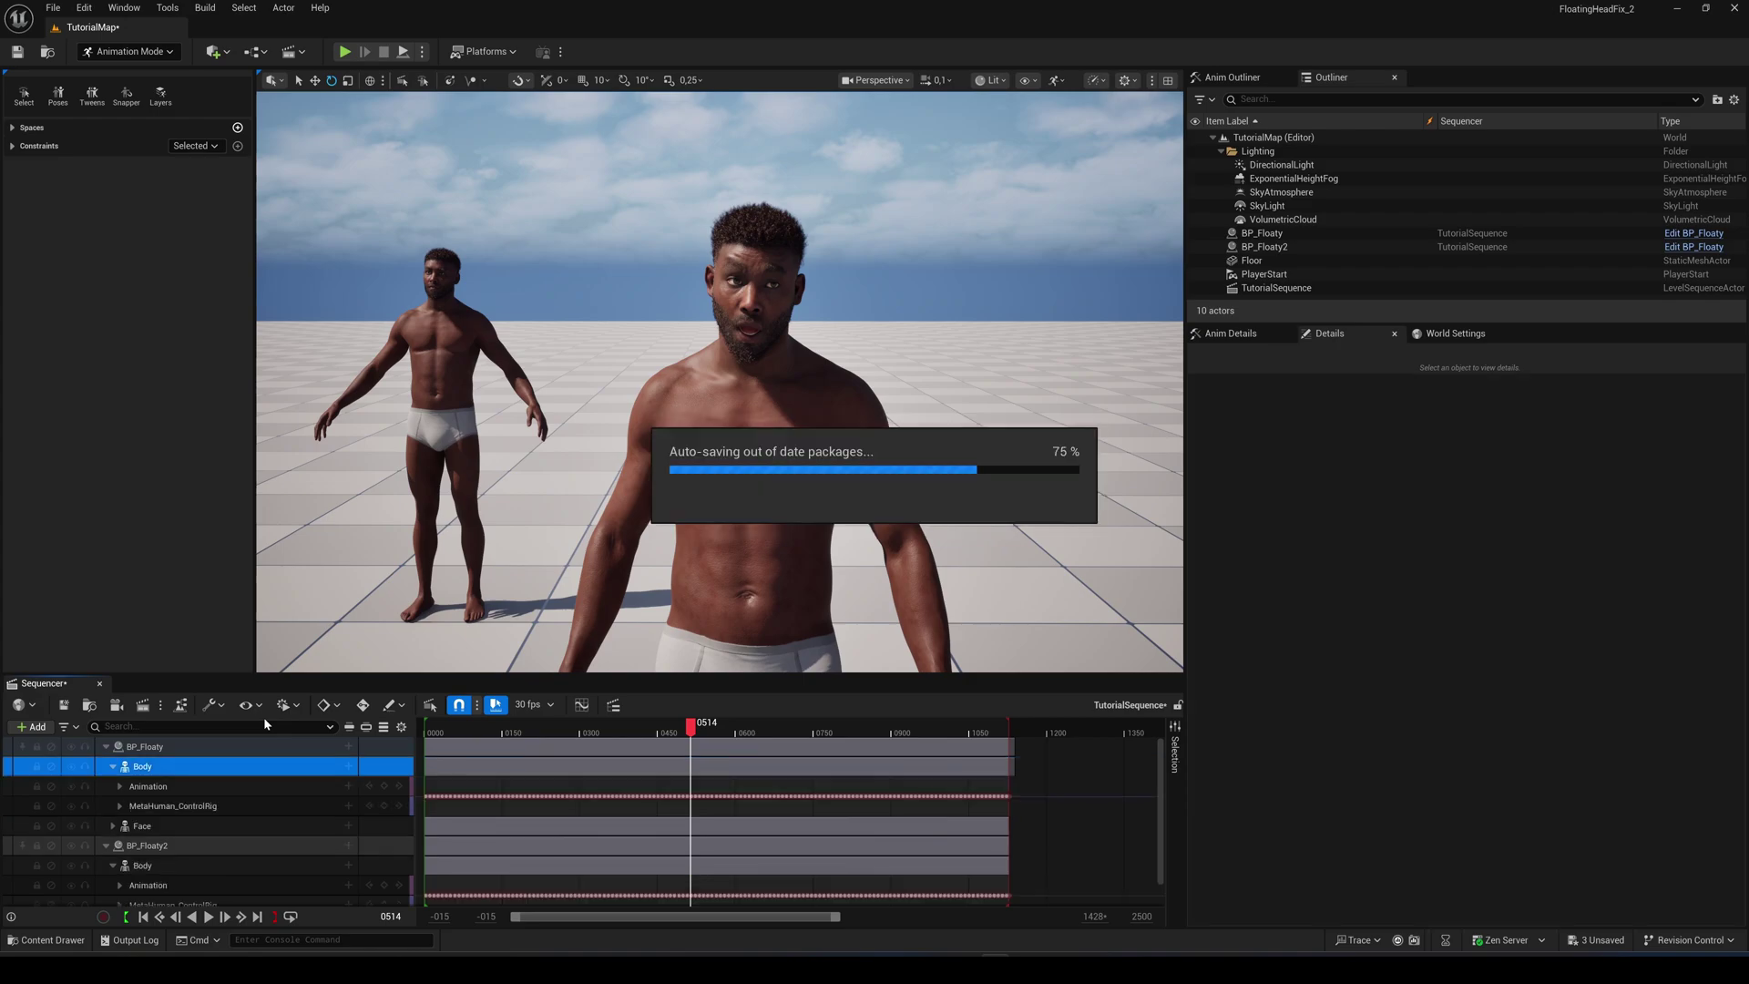
Step: Add an Additive section to BP_Floaty's MetaHuman_ControlRig track and filter tracks for 'head'
left_click(173, 806)
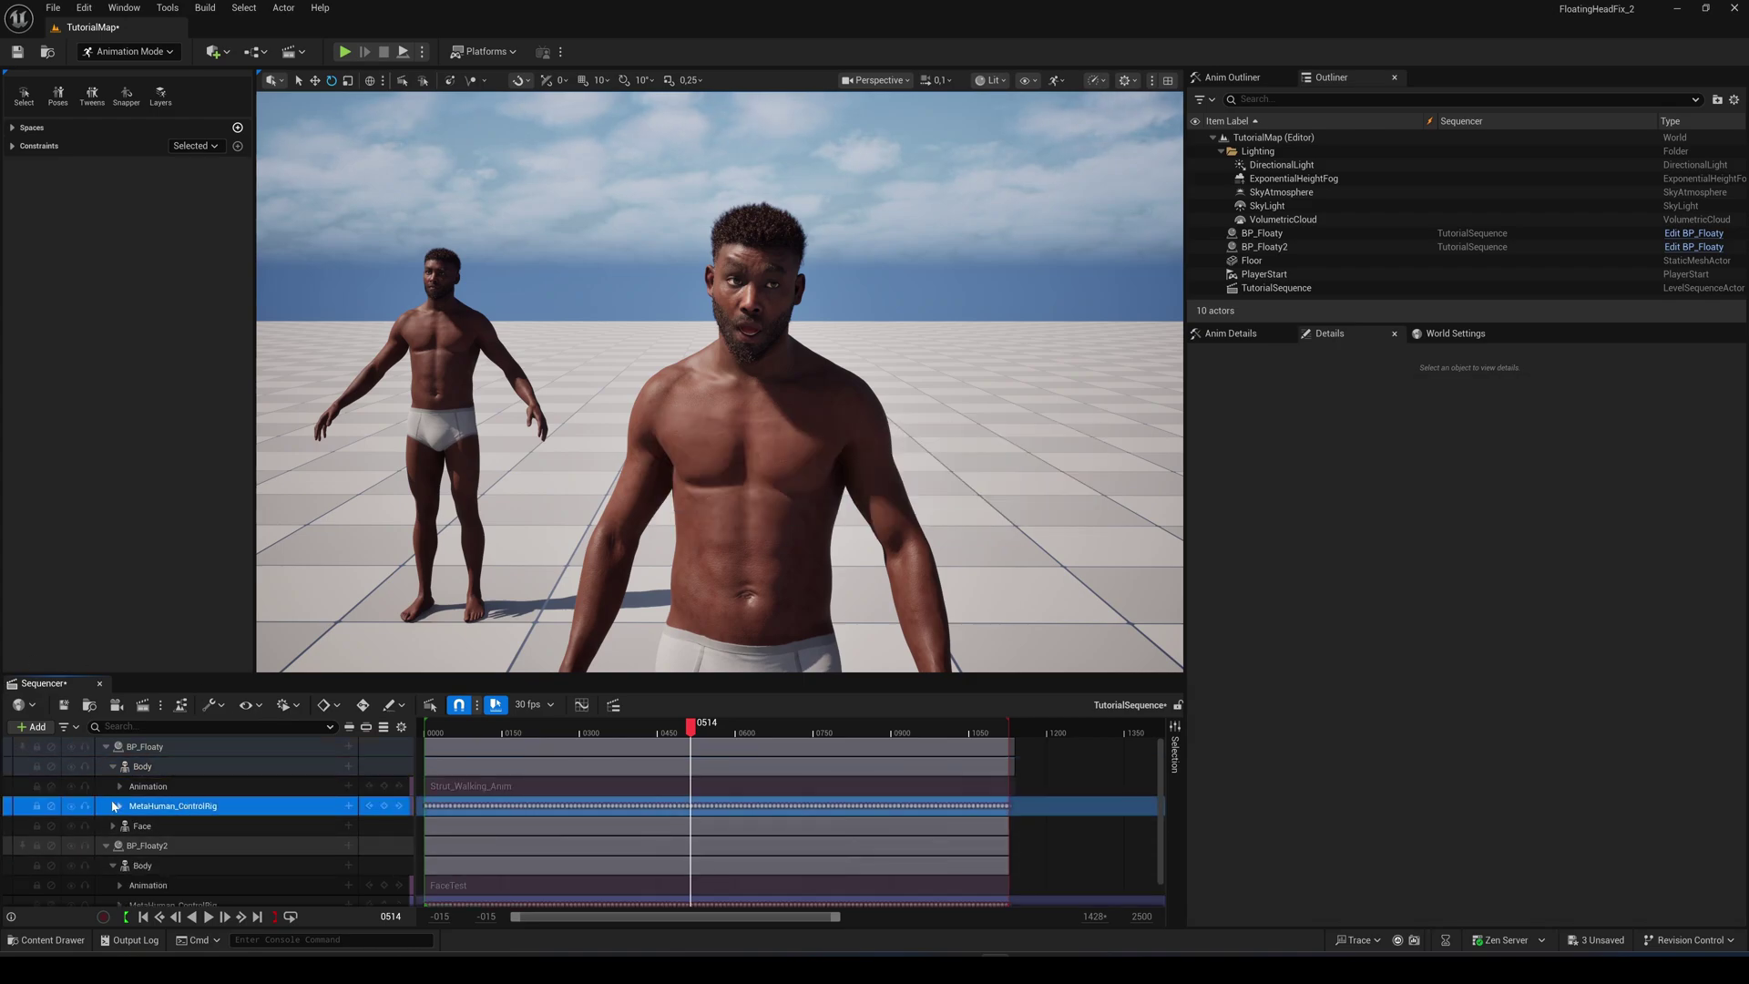
left_click(349, 807)
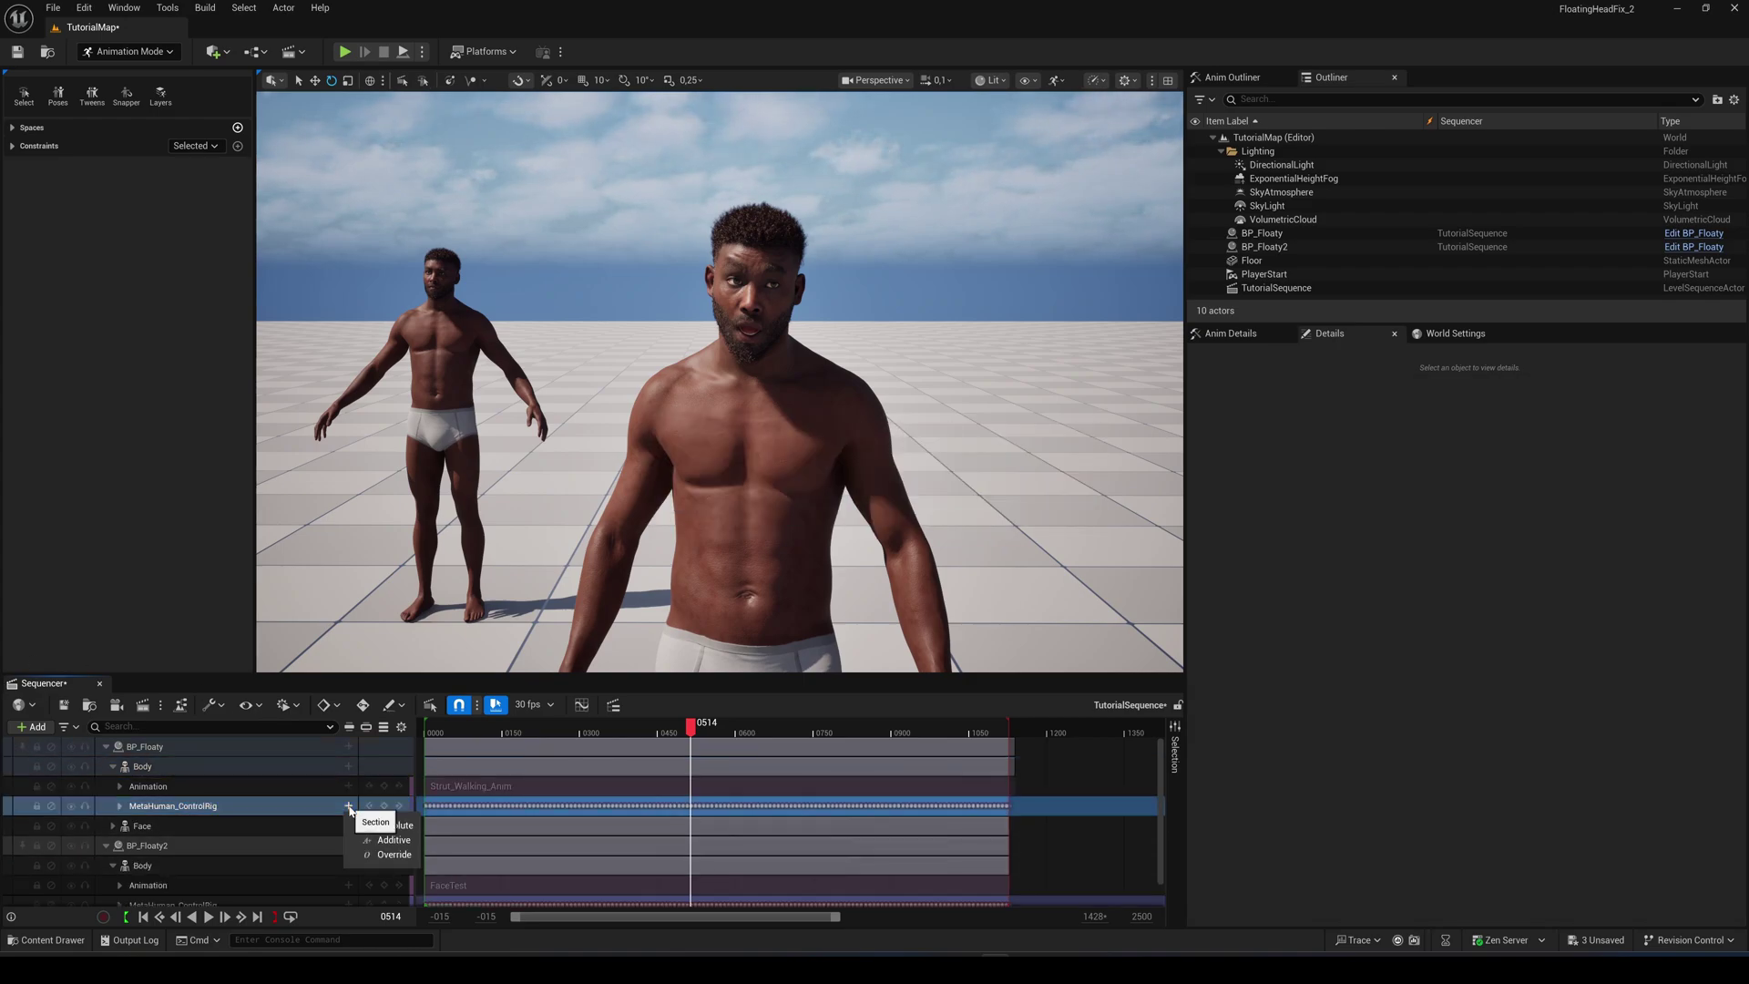
left_click(395, 840)
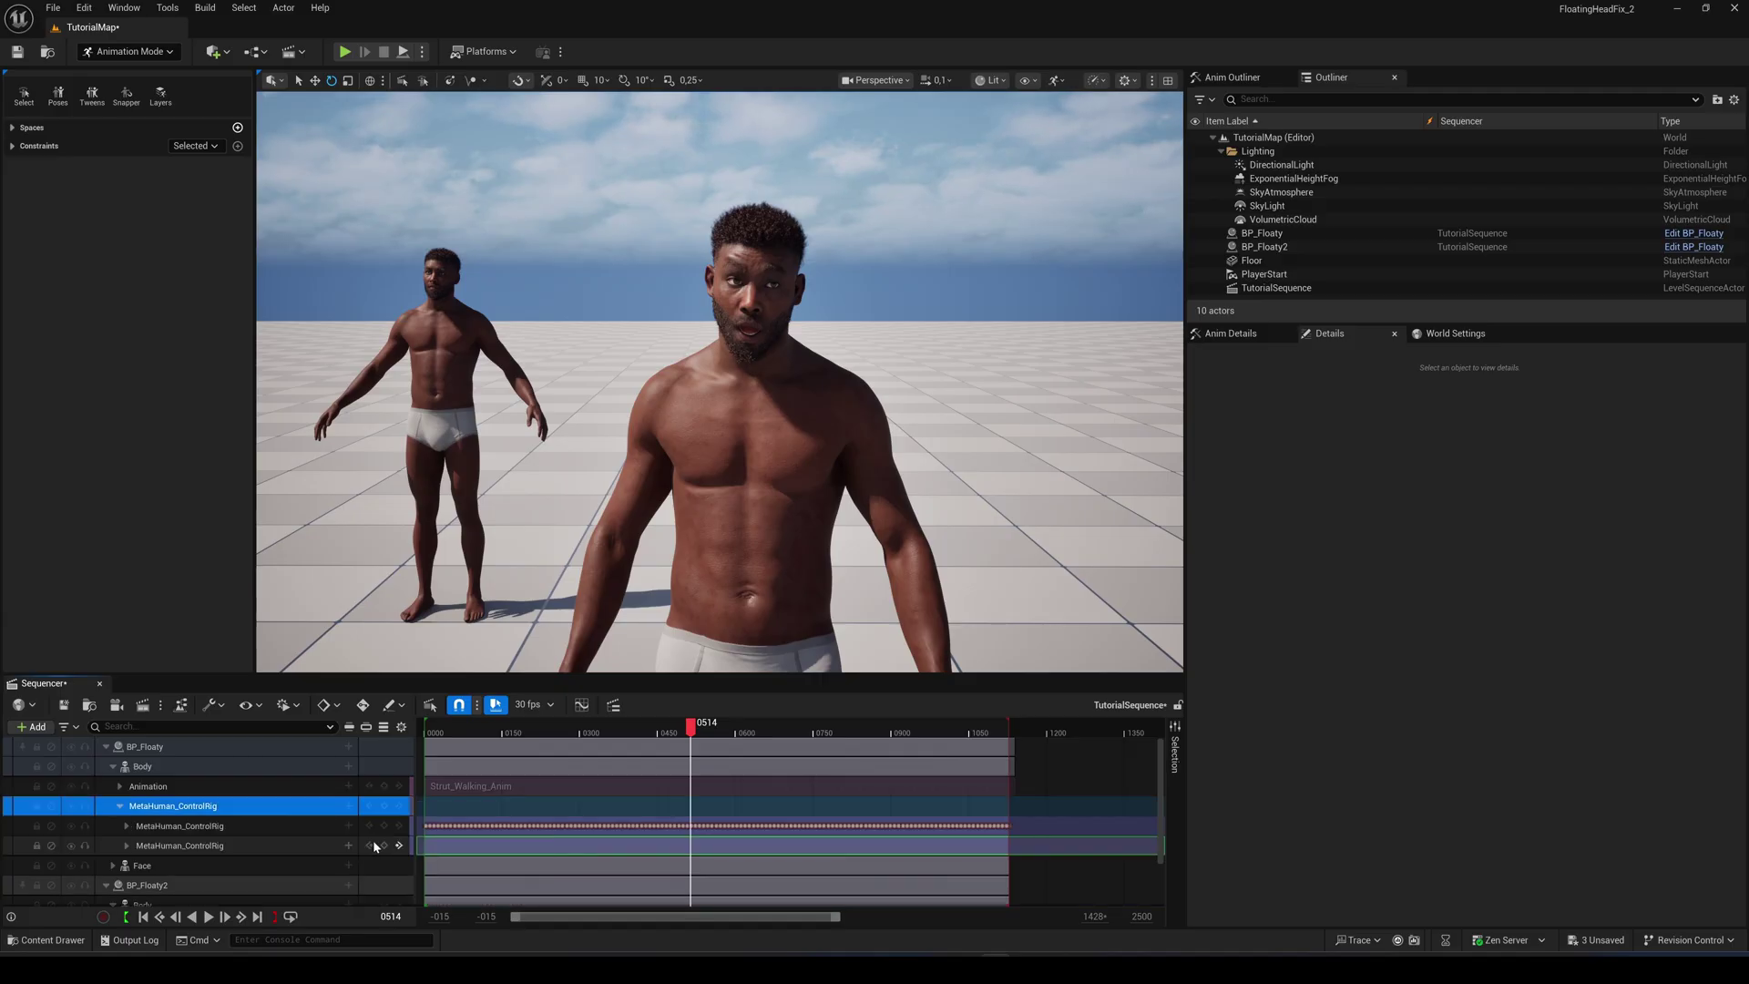
left_click(146, 603)
type("head")
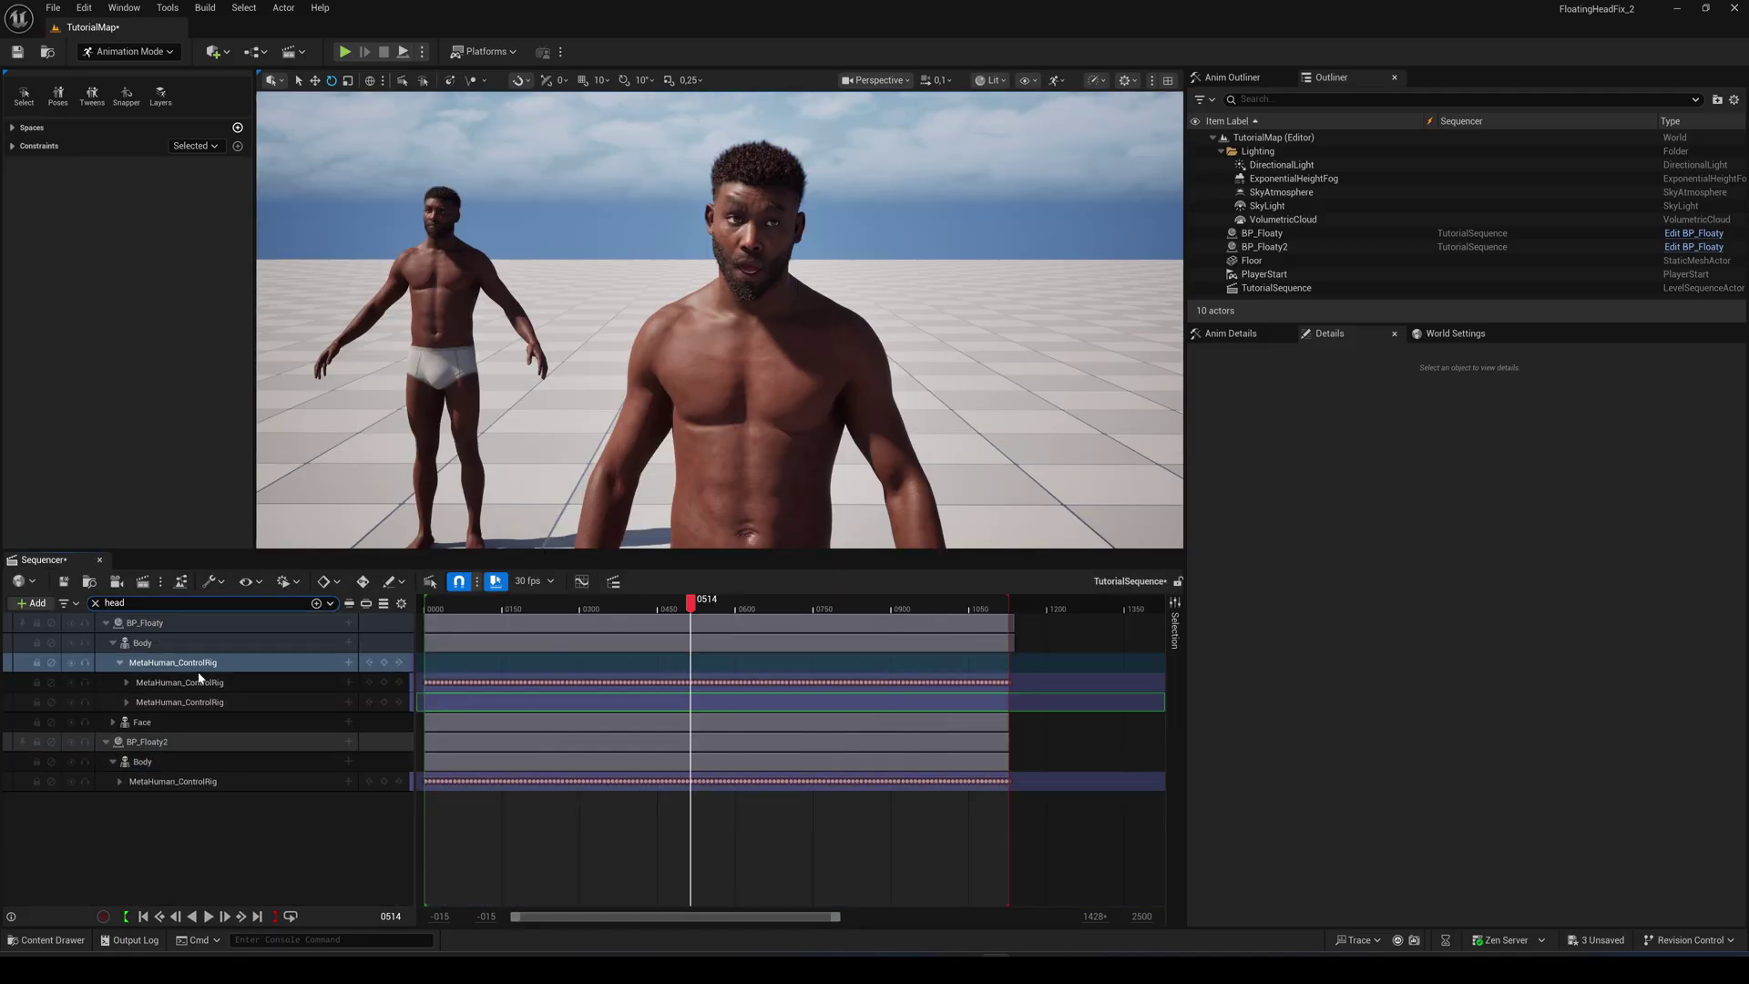
Step: Select BP_Floaty2's head_ctrl rotation keys, then the additive layer's head_ctrl Roll-through-Yaw channels at frame 0
left_click(119, 782)
left_click(127, 801)
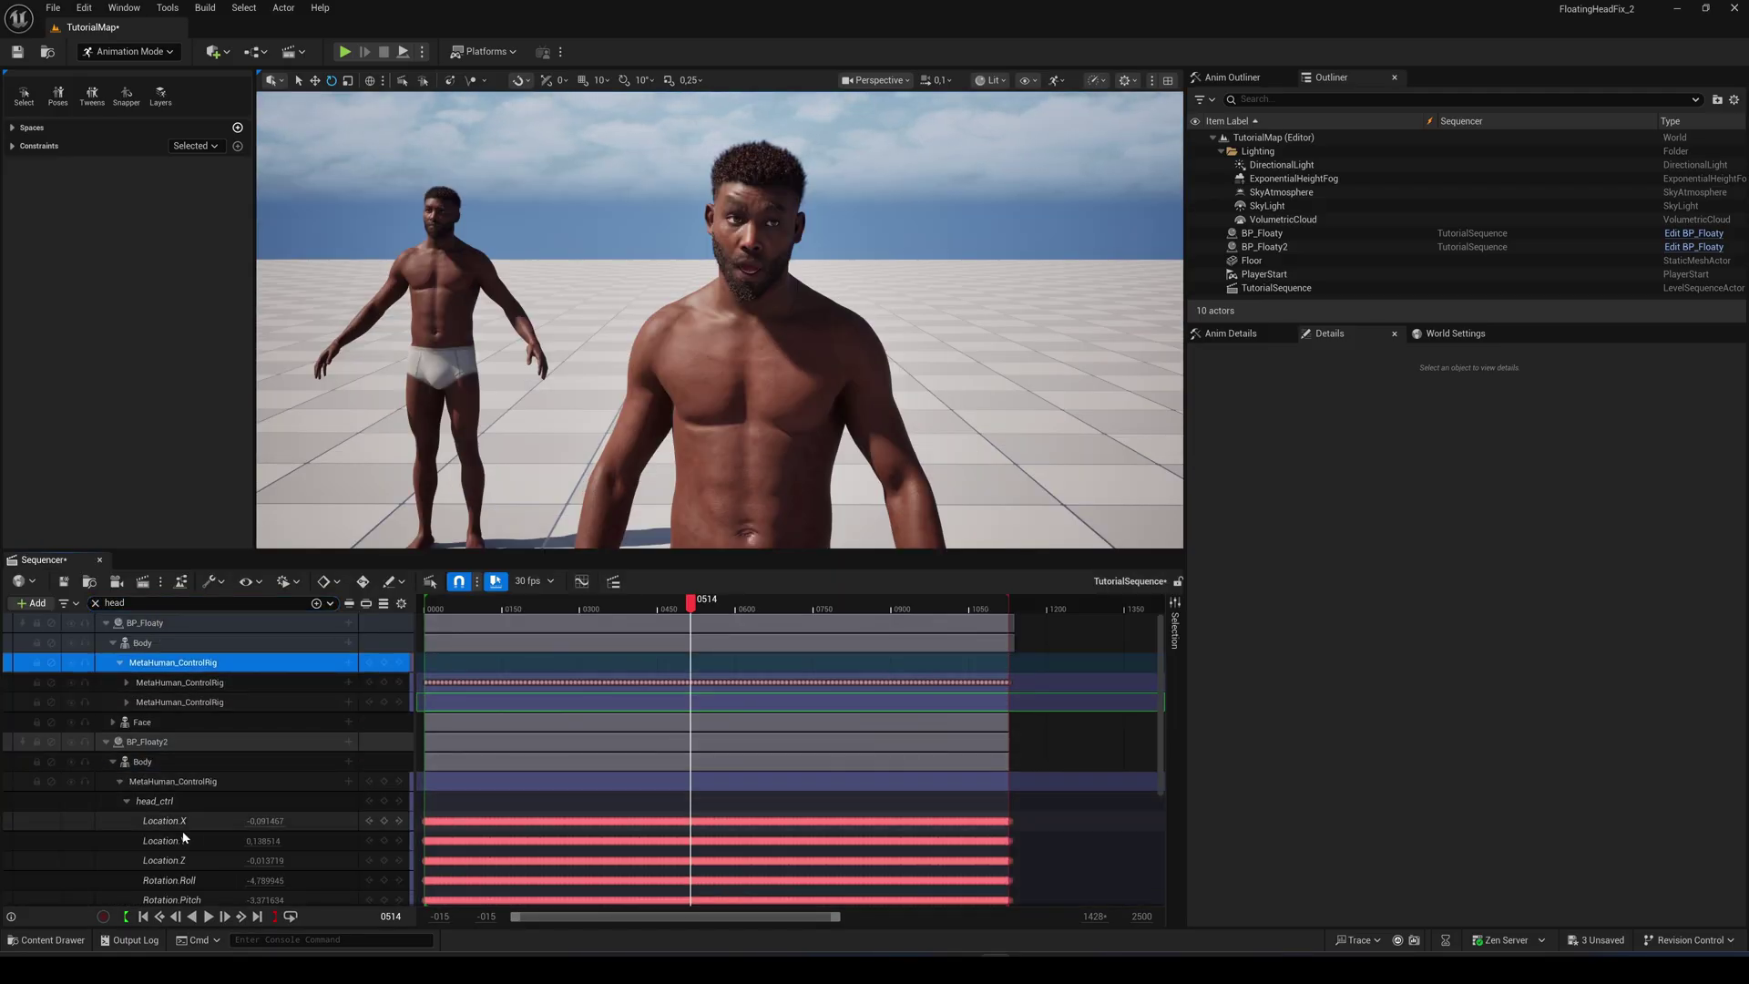
scroll(184, 837, "down", 1)
left_click_drag(417, 850, 1020, 904)
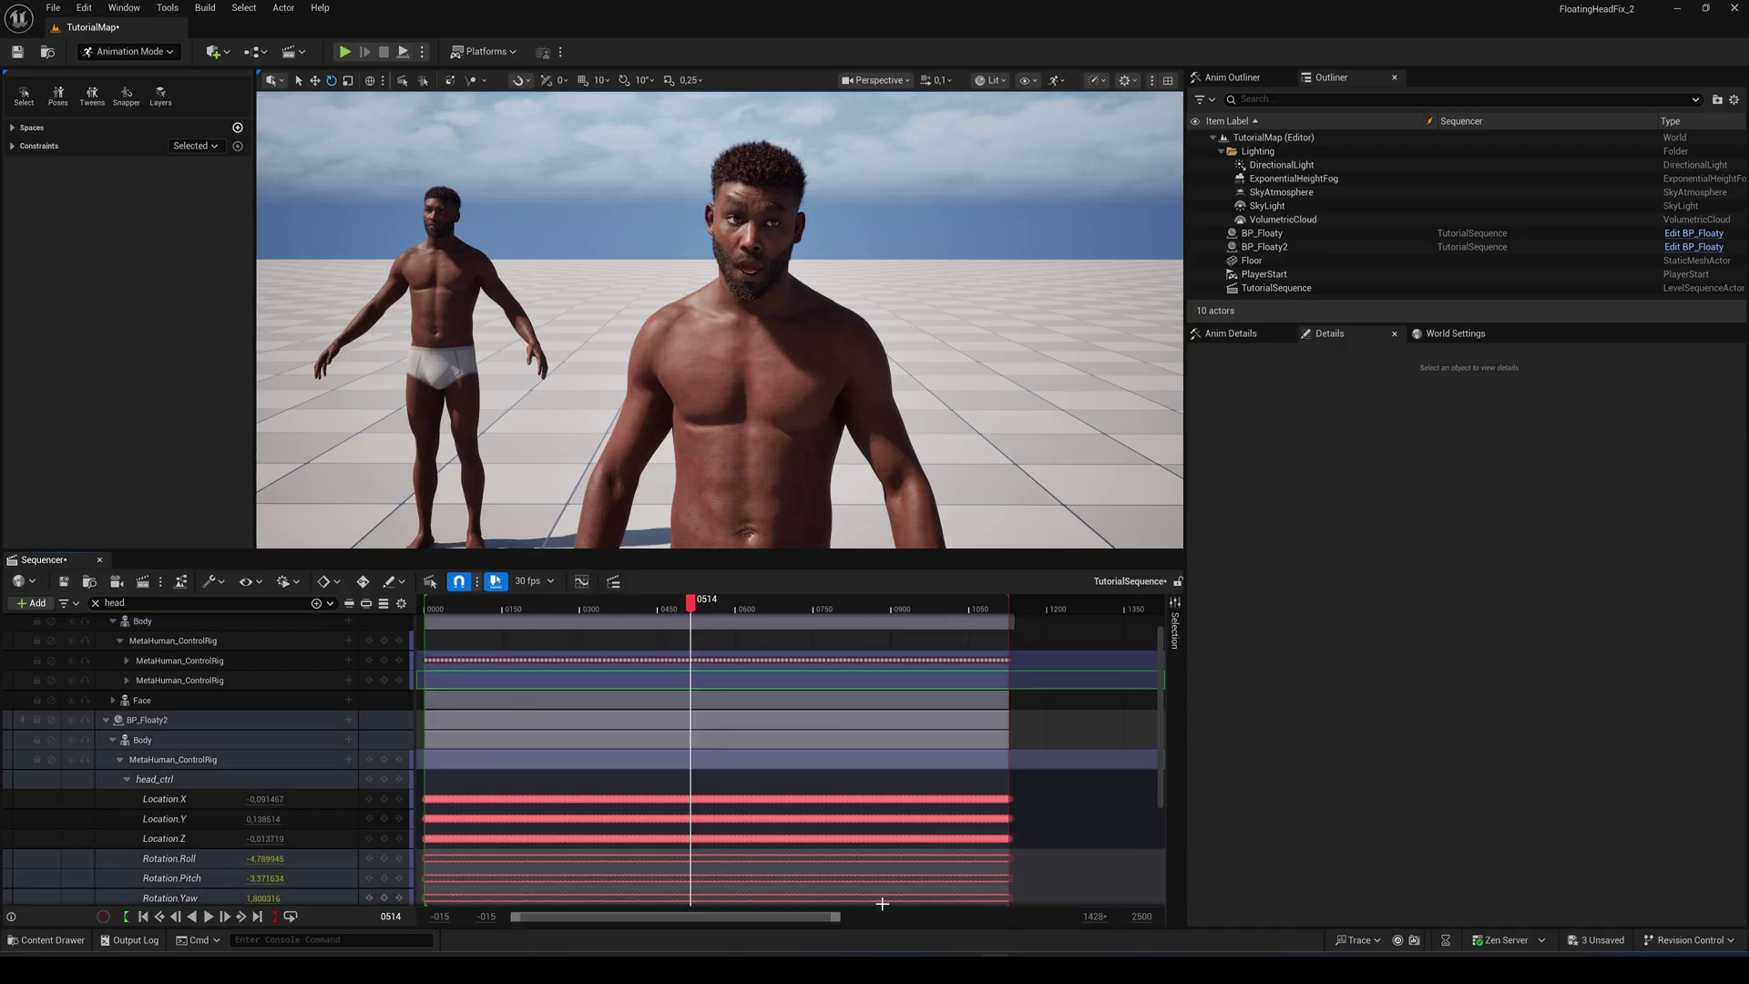
left_click(127, 916)
left_click(126, 679)
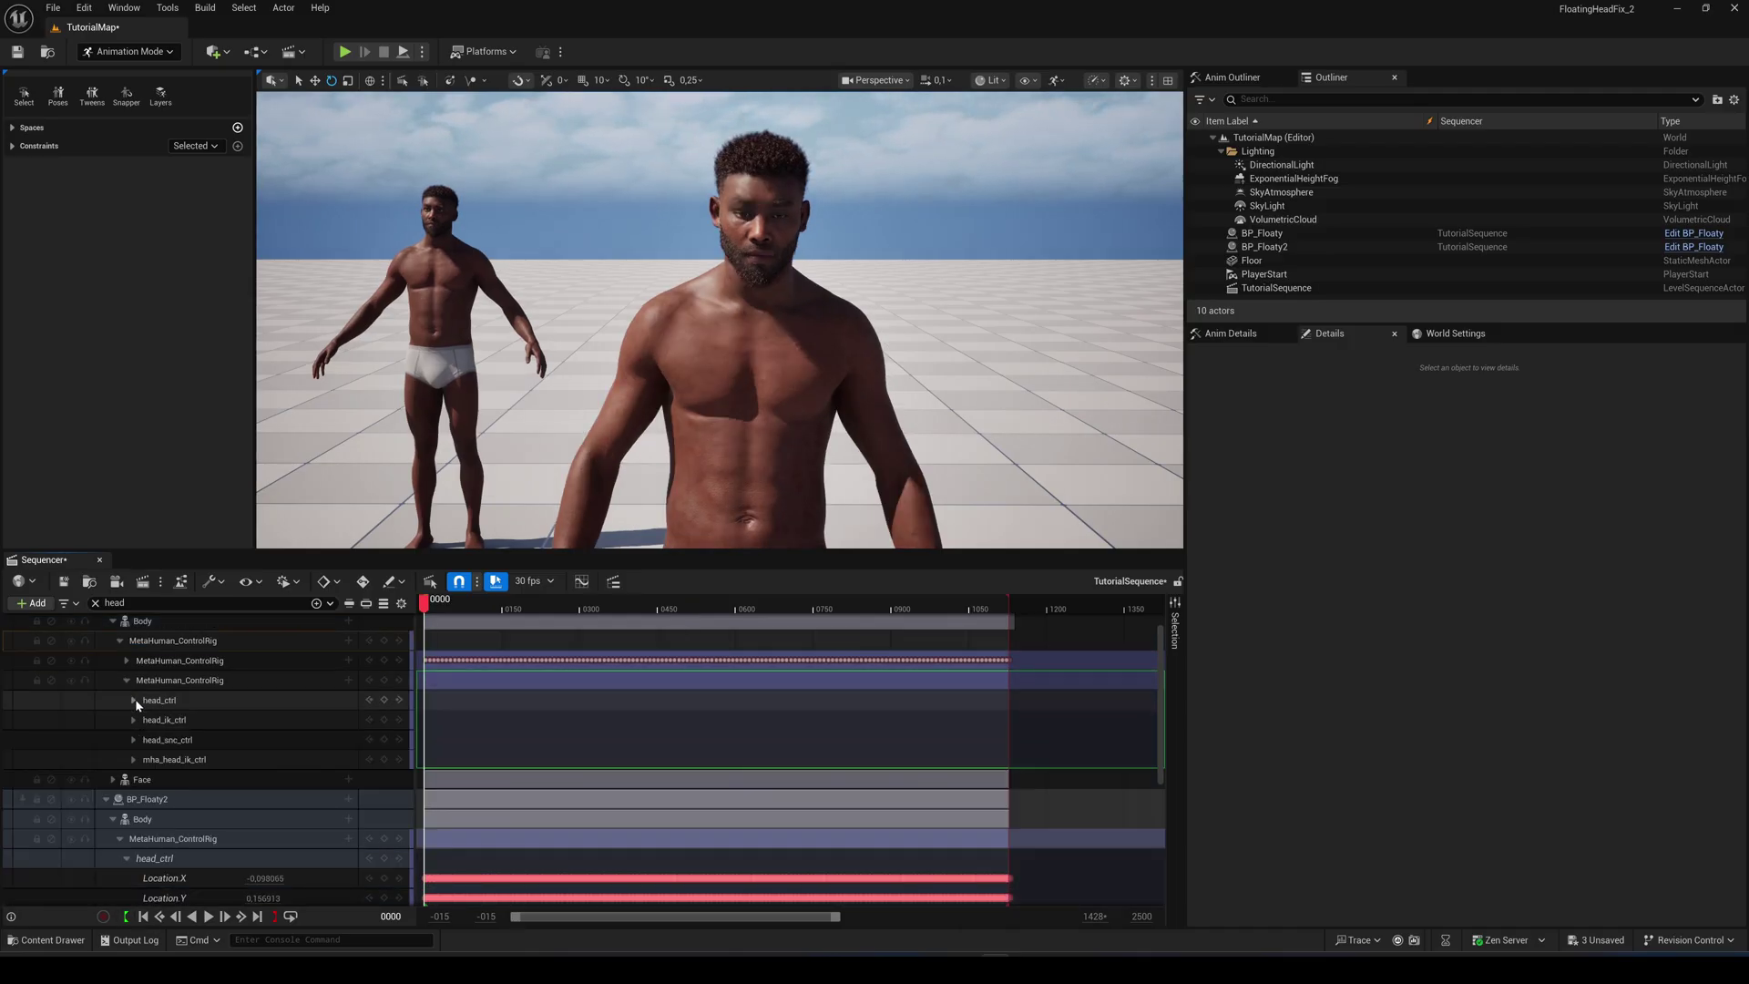
left_click(134, 700)
left_click(176, 779)
left_click(171, 819, "shift")
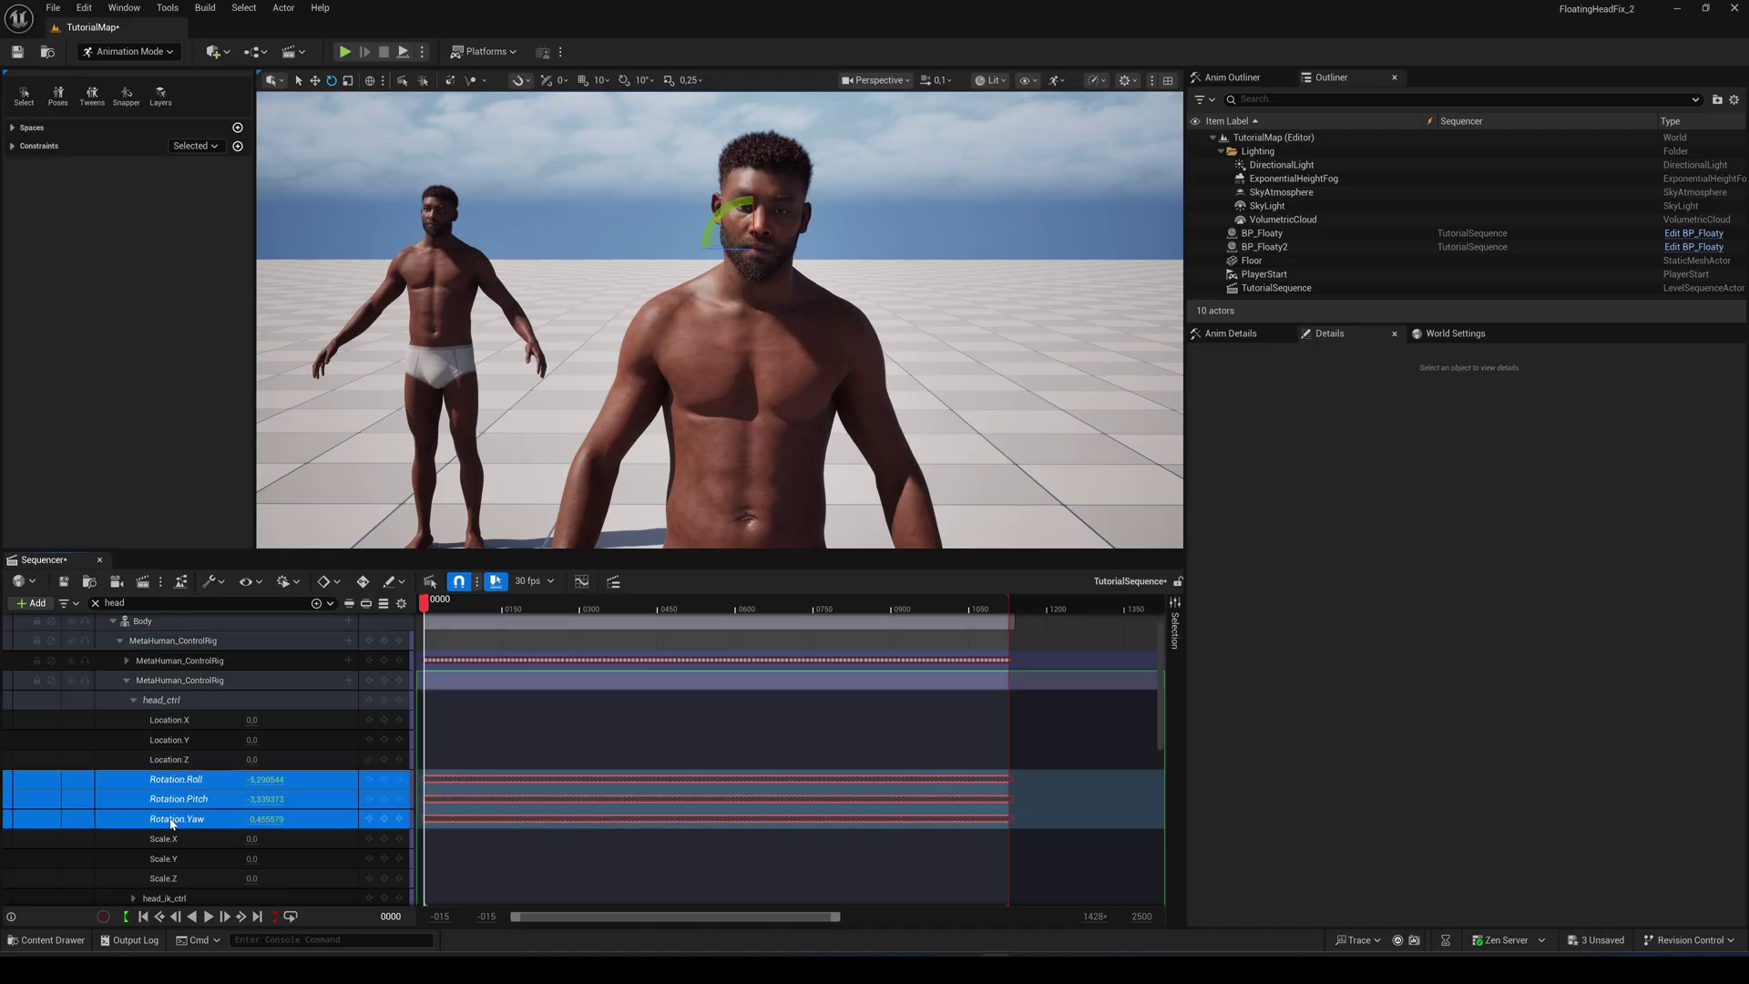
Step: Filter for 'neck' and paste BP_Floaty2's neck_01_ctrl rotation keys into the additive layer's neck_01_ctrl
left_click(114, 603)
type("neck")
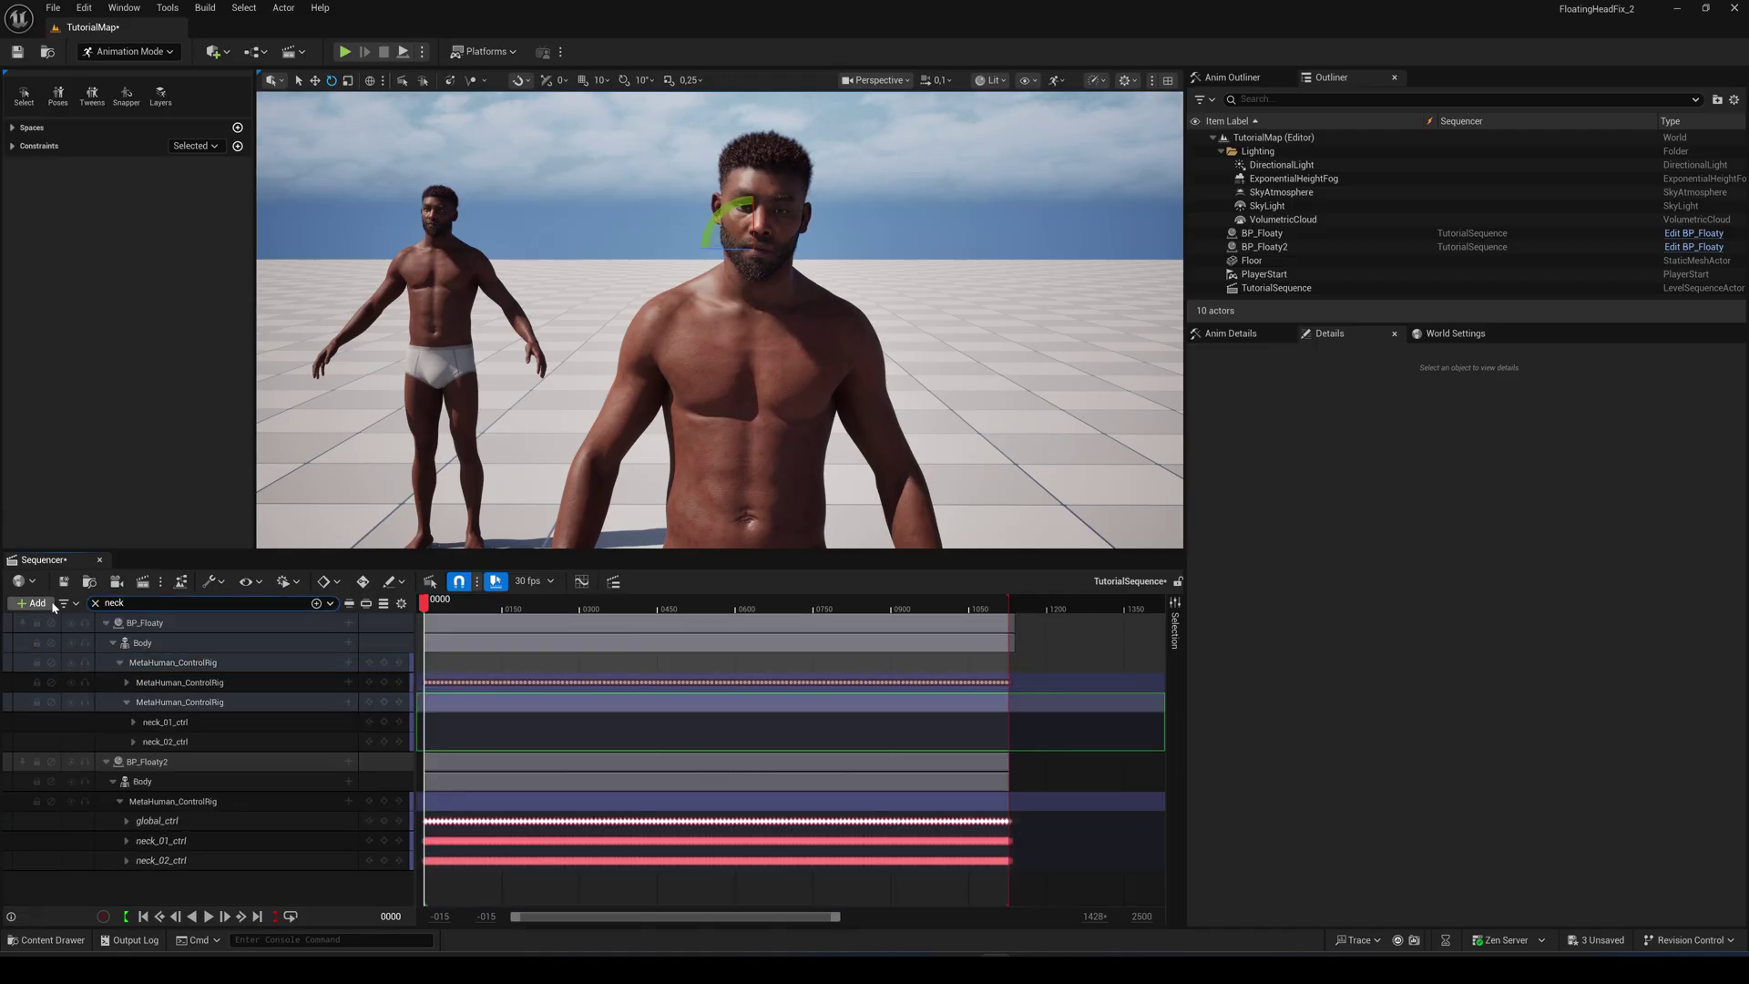
left_click(126, 841)
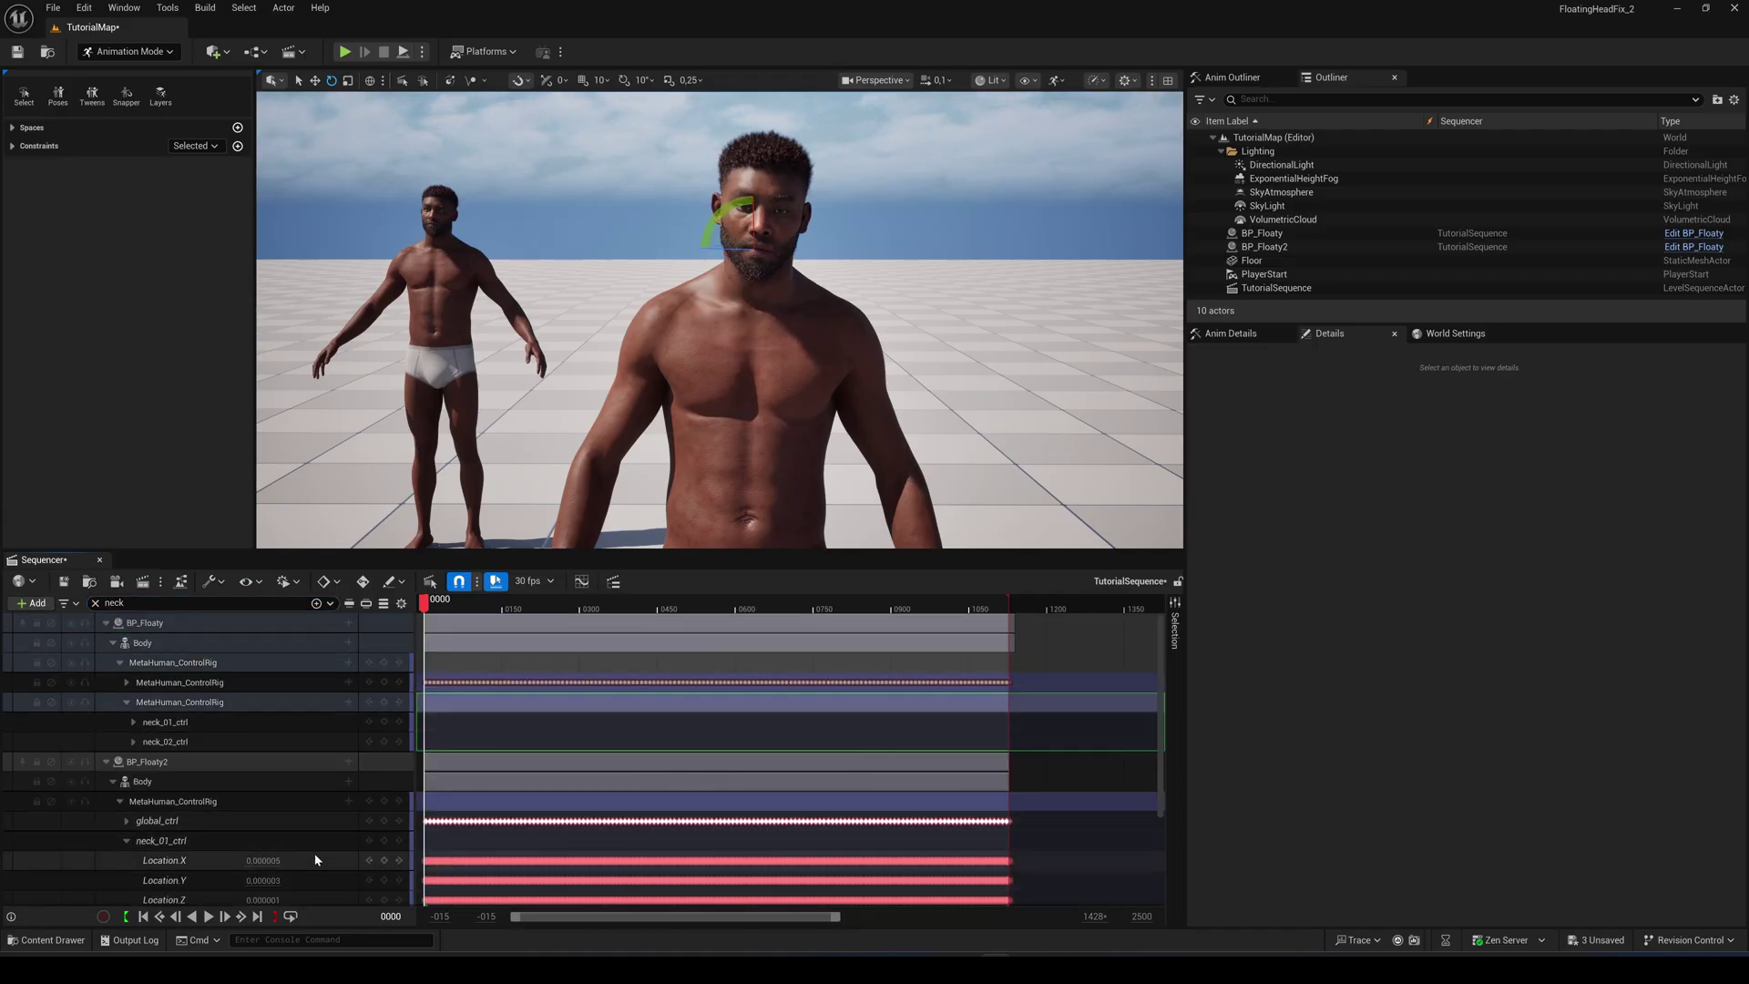
scroll(315, 852, "down", 2)
left_click_drag(420, 828, 1044, 871)
left_click(133, 634)
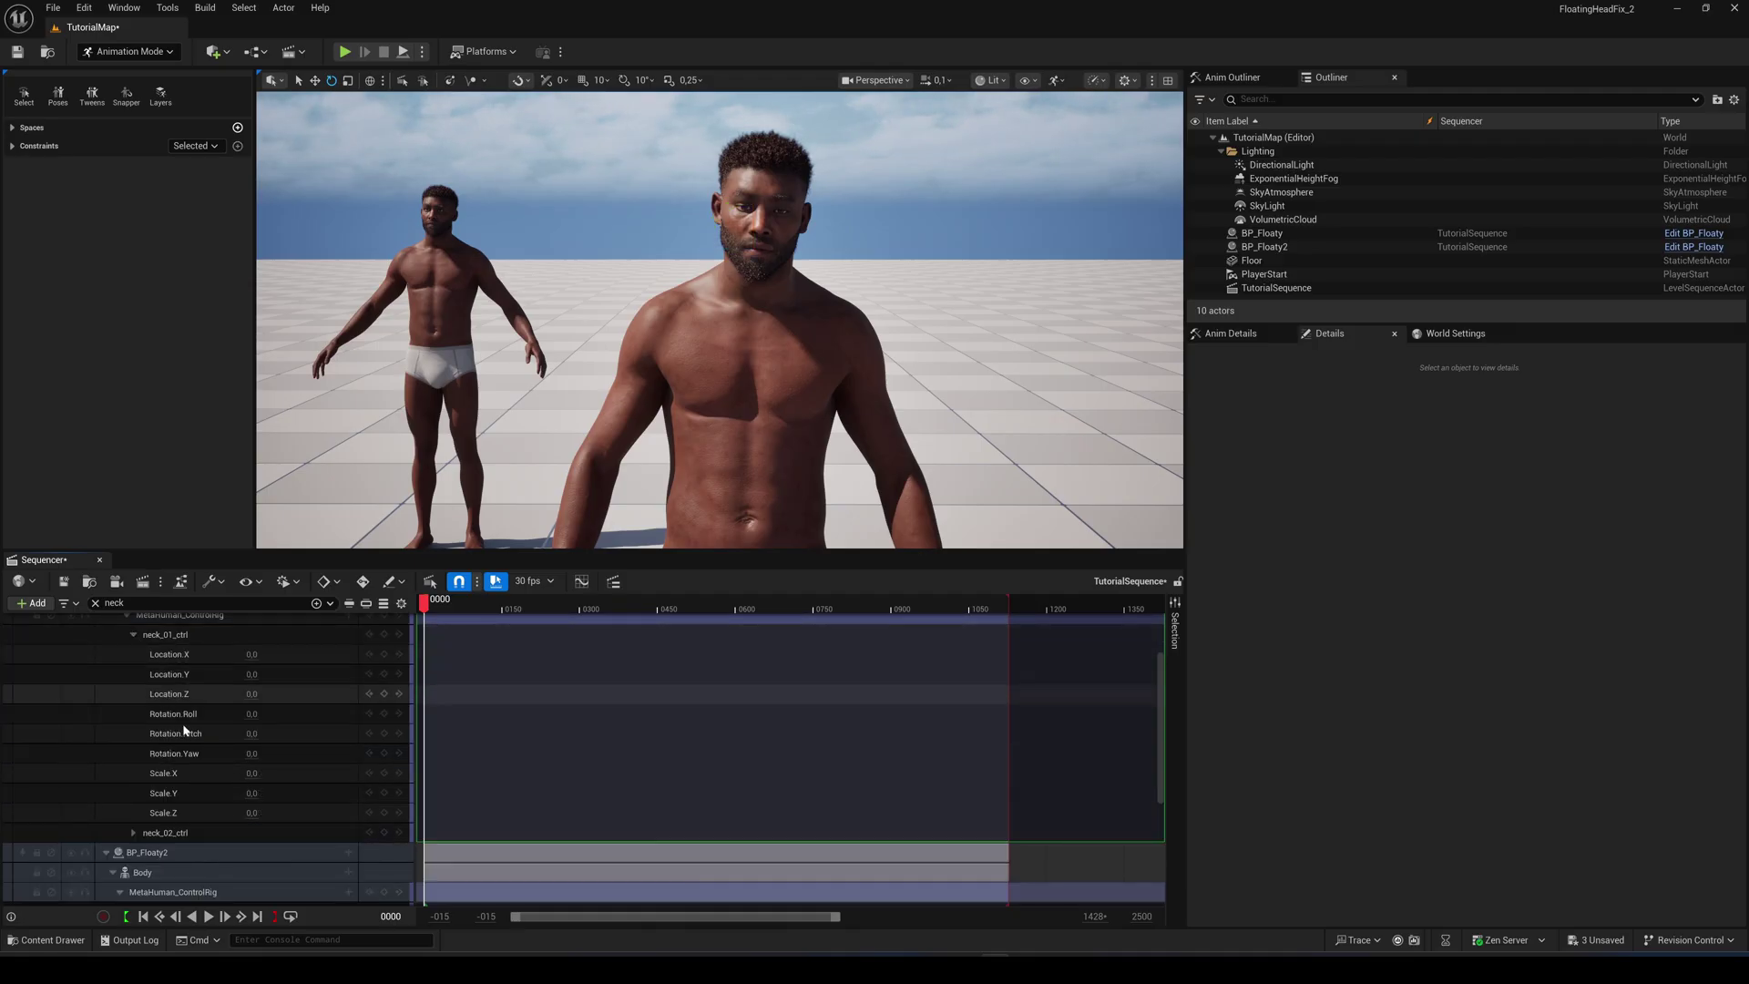
left_click(173, 713)
left_click(186, 754, "shift")
key("ctrl+v")
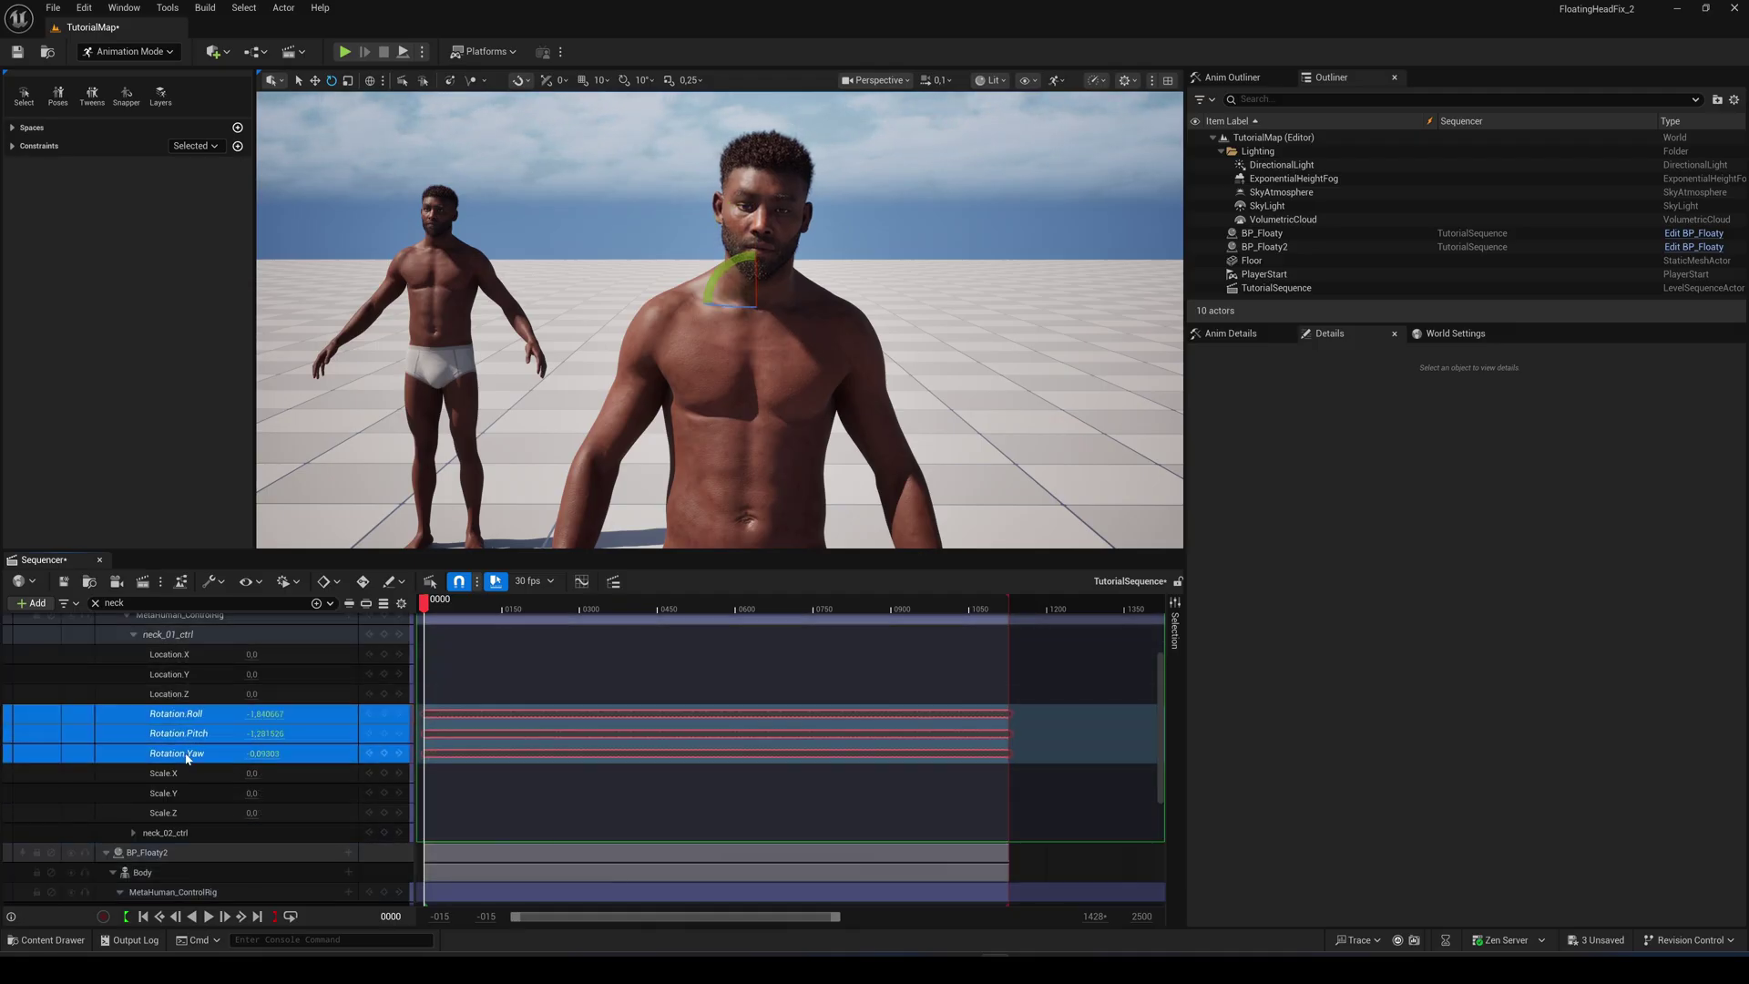
left_click(133, 635)
scroll(128, 764, "up", 2)
Step: Paste BP_Floaty2's neck_02_ctrl rotation keys into the additive layer's neck_02_ctrl Roll-through-Yaw channels
left_click(127, 861)
scroll(264, 849, "down", 2)
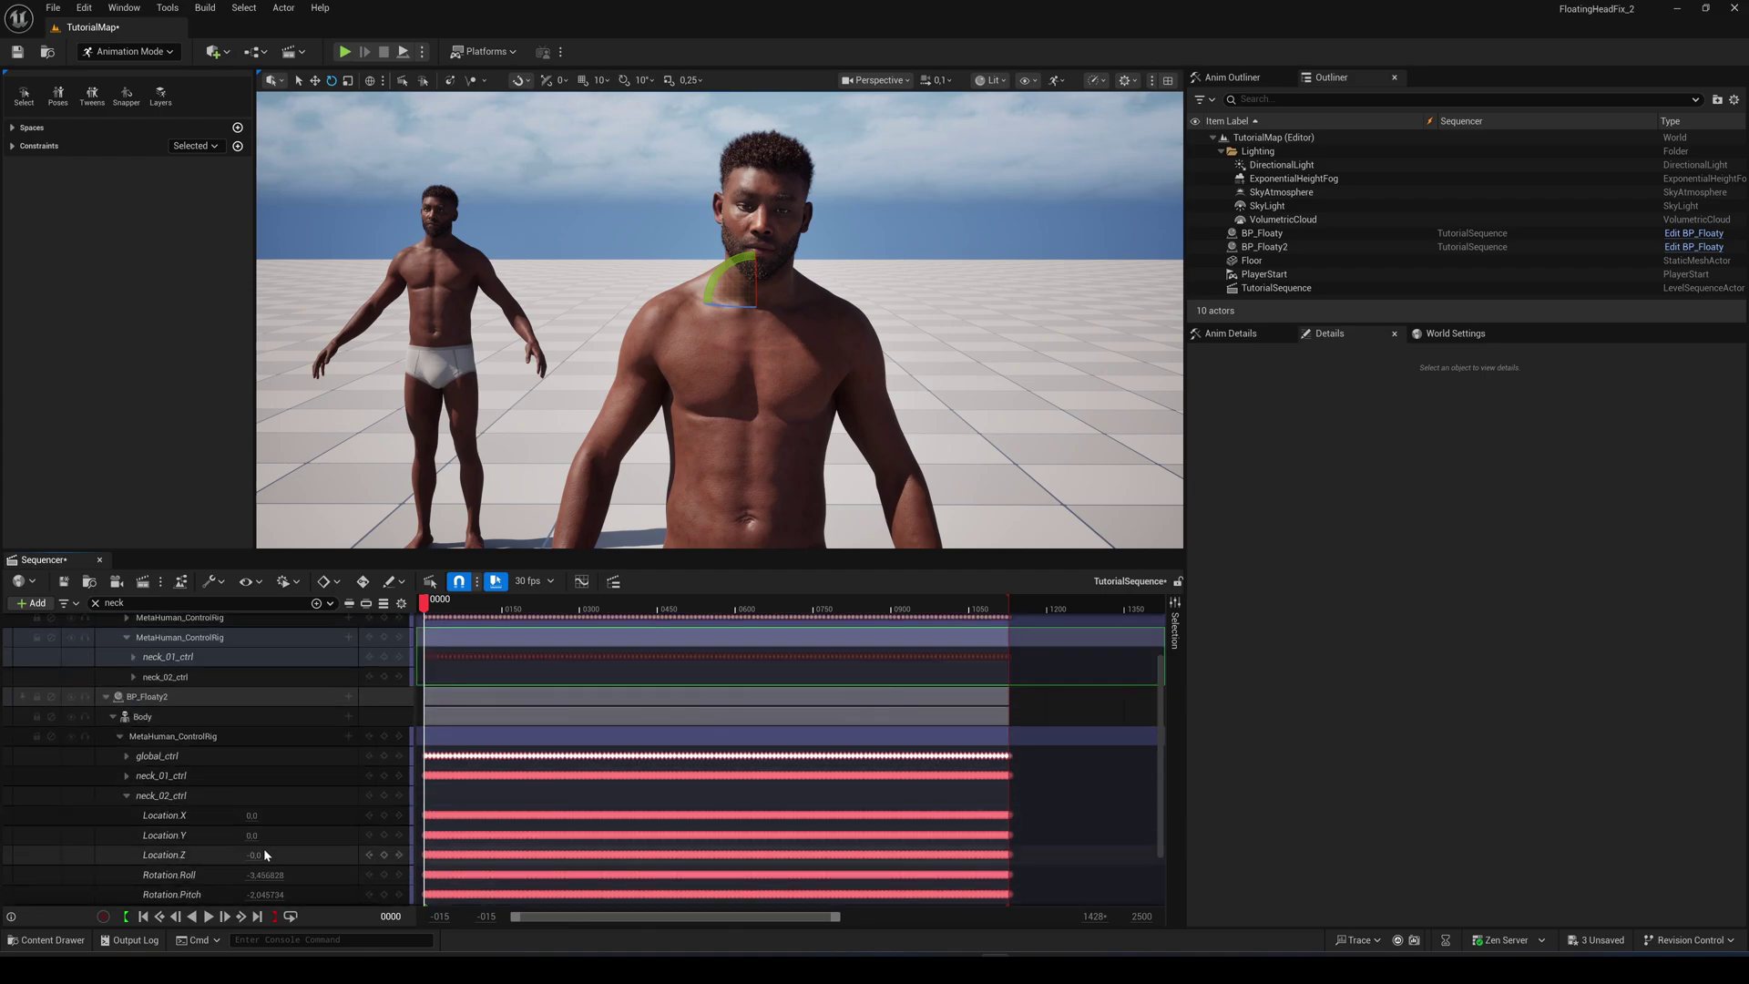
left_click_drag(486, 857, 1019, 891)
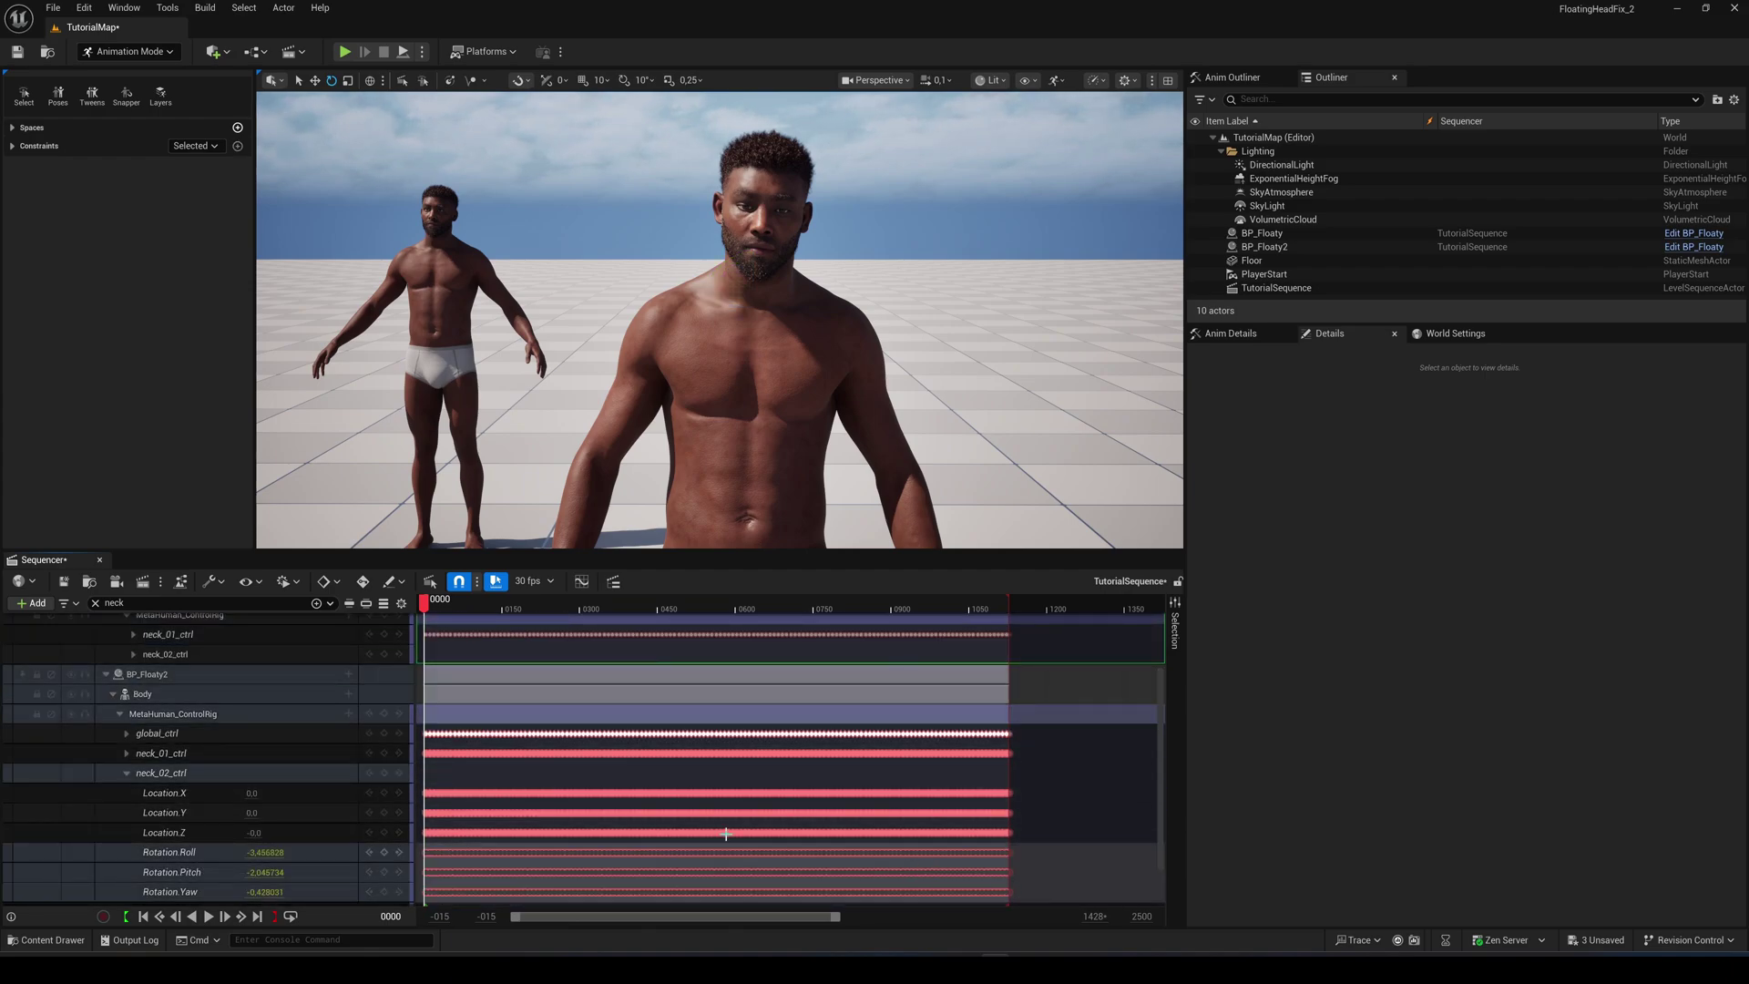
left_click(133, 654)
left_click_drag(170, 733, 167, 776)
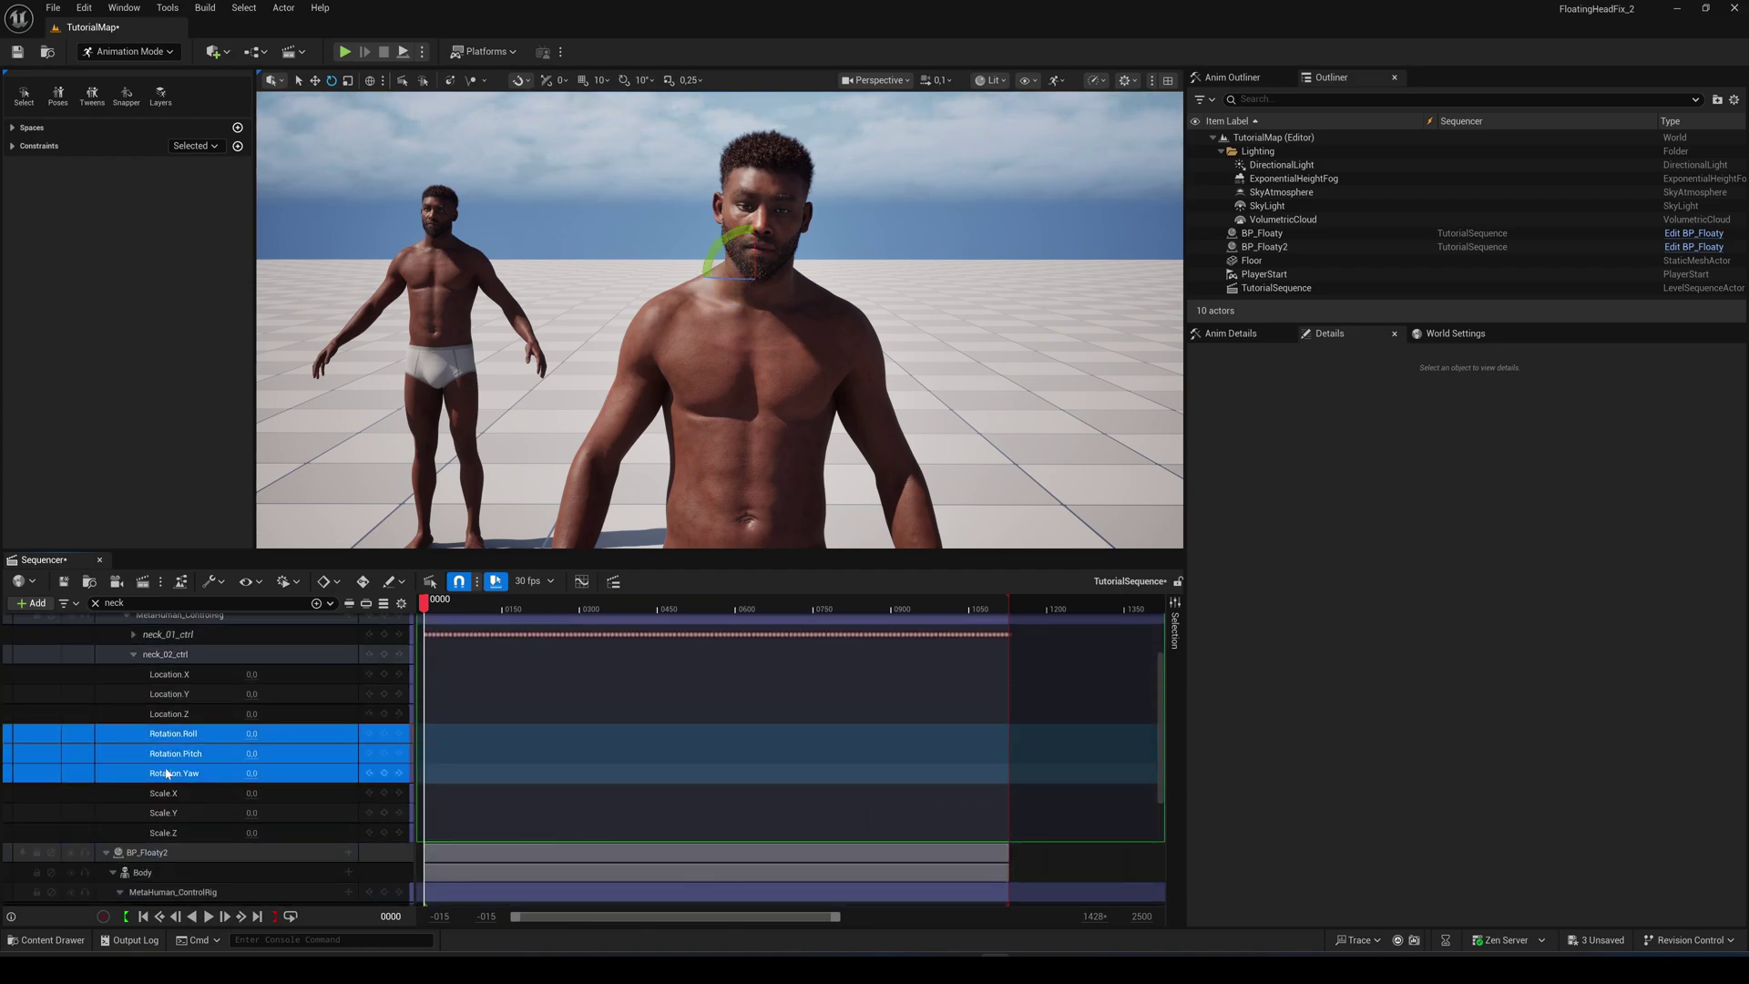
key("ctrl+v")
scroll(121, 664, "up", 2)
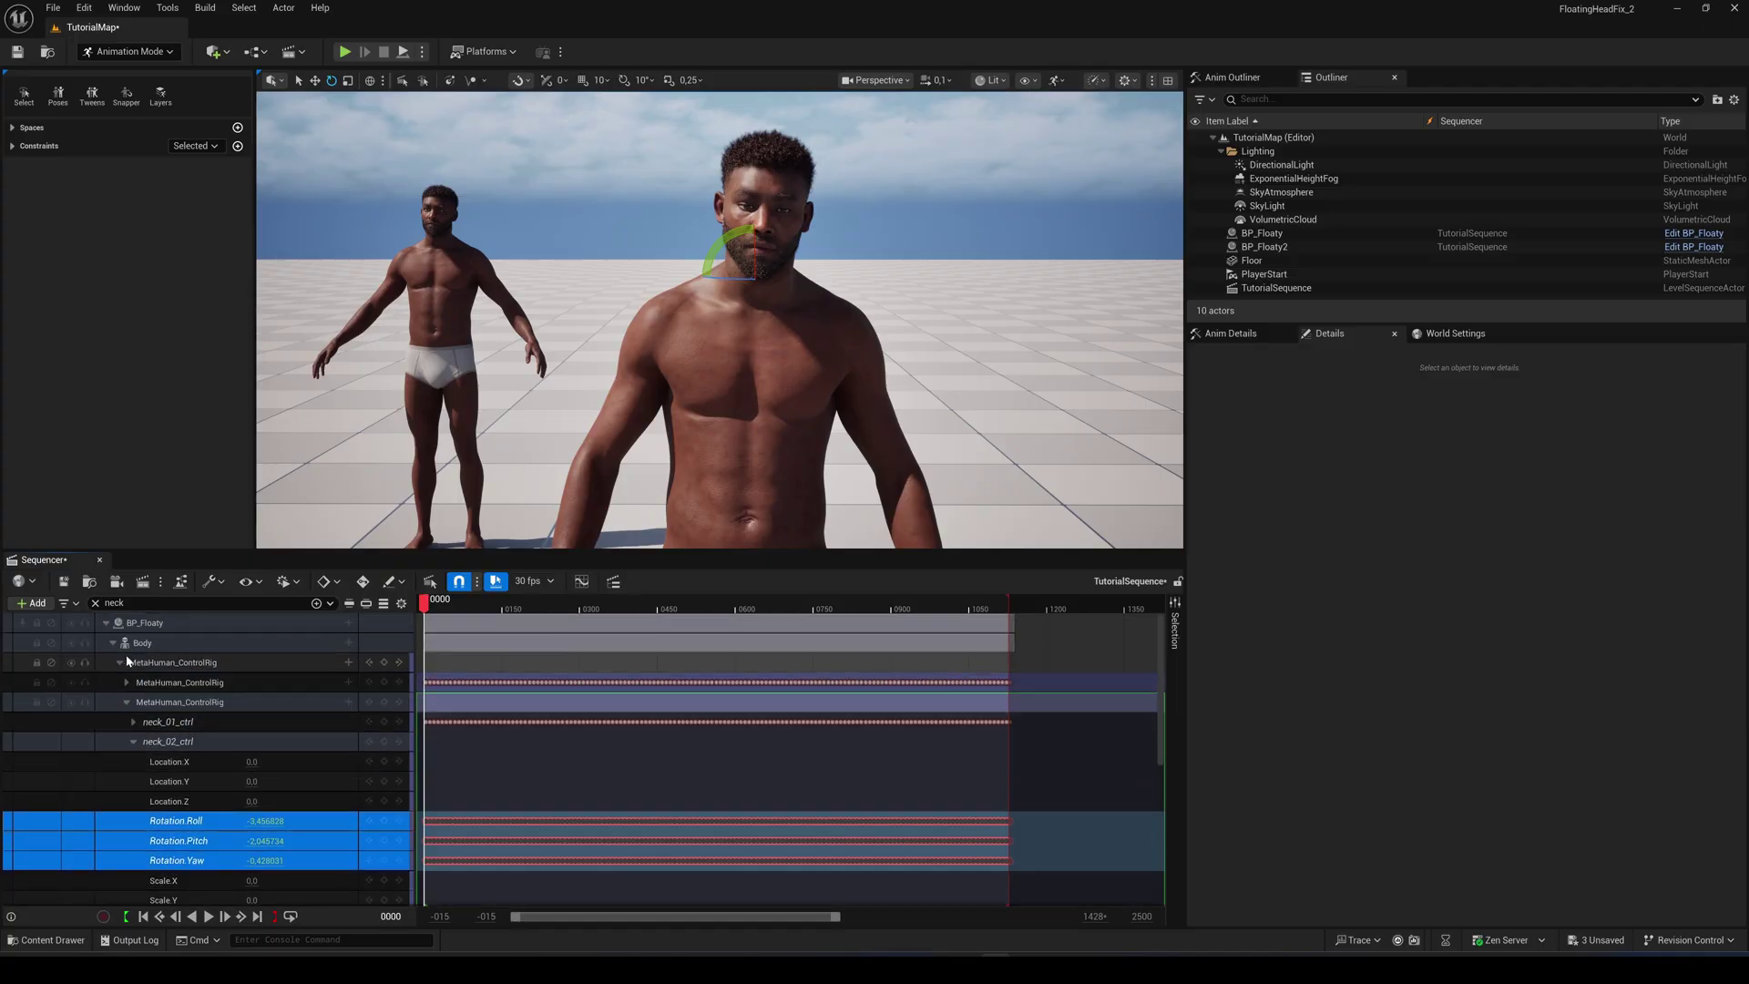
left_click(124, 694)
left_click(127, 702)
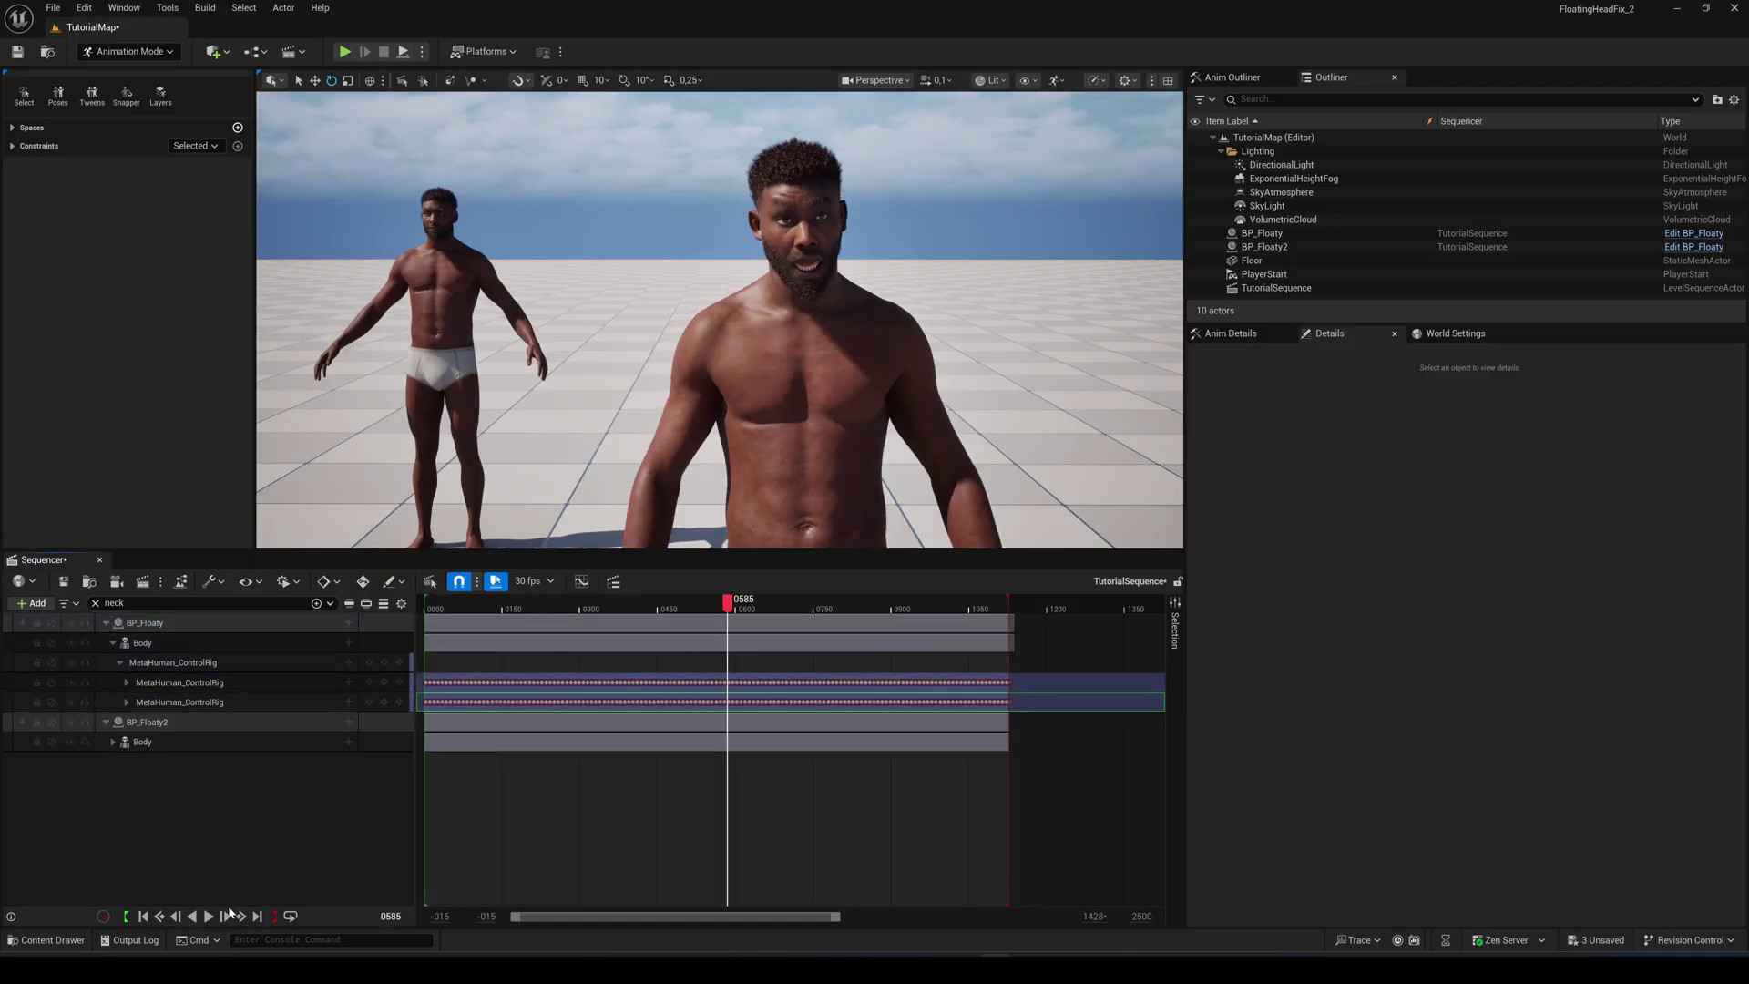
Step: Play back the walk to check the head and neck fix, stopping at frame 0784, then select the Body track
left_click(207, 916)
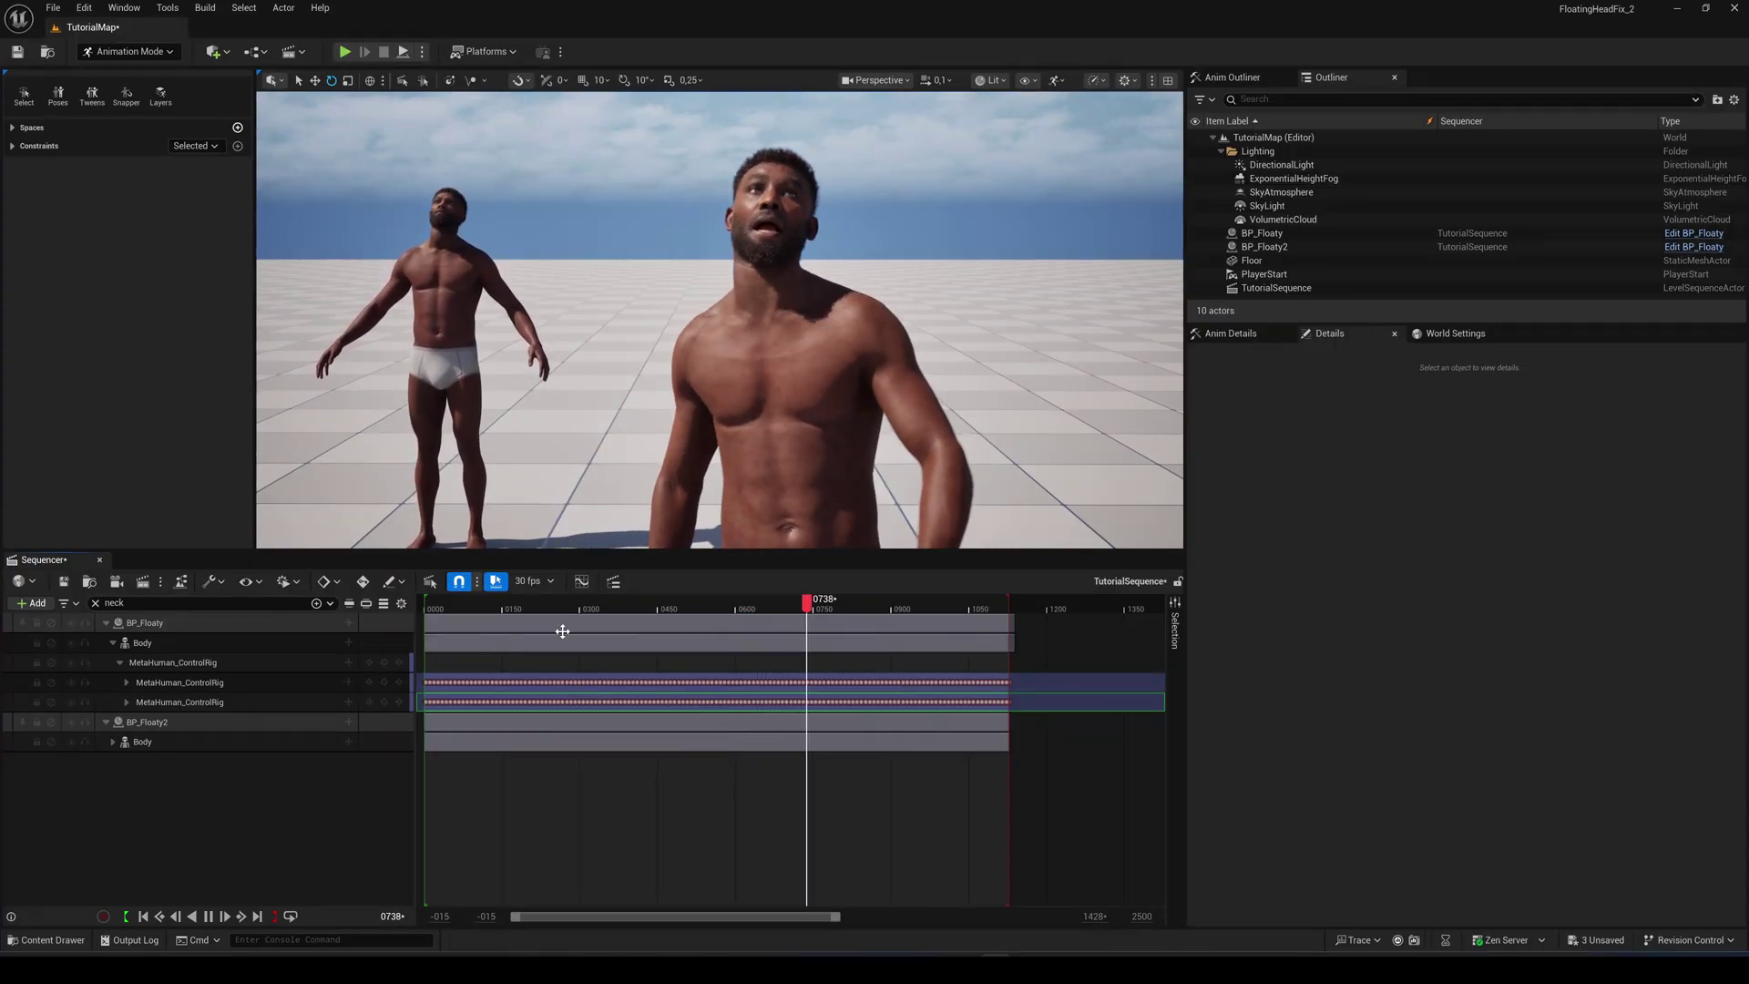
left_click(208, 917)
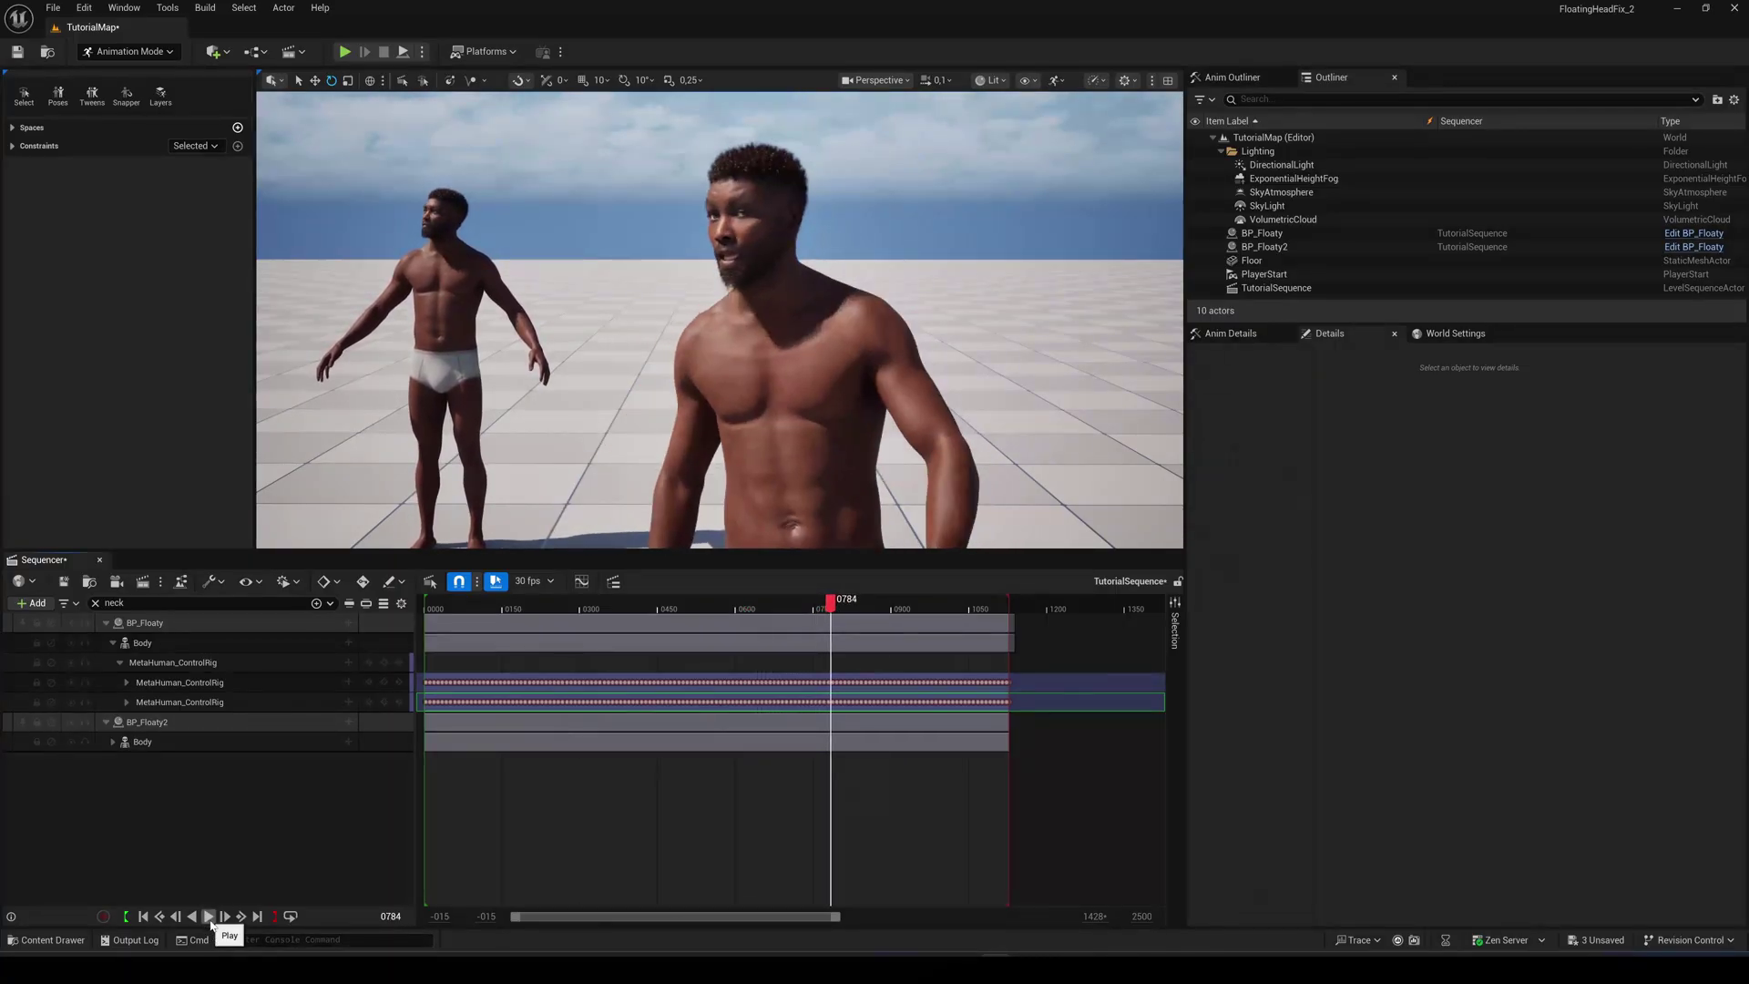
left_click(142, 647)
Step: Bake BP_Floaty's Body track into a new CombinedAnimation Anim Sequence in the Tutorial folder
right_click(142, 648)
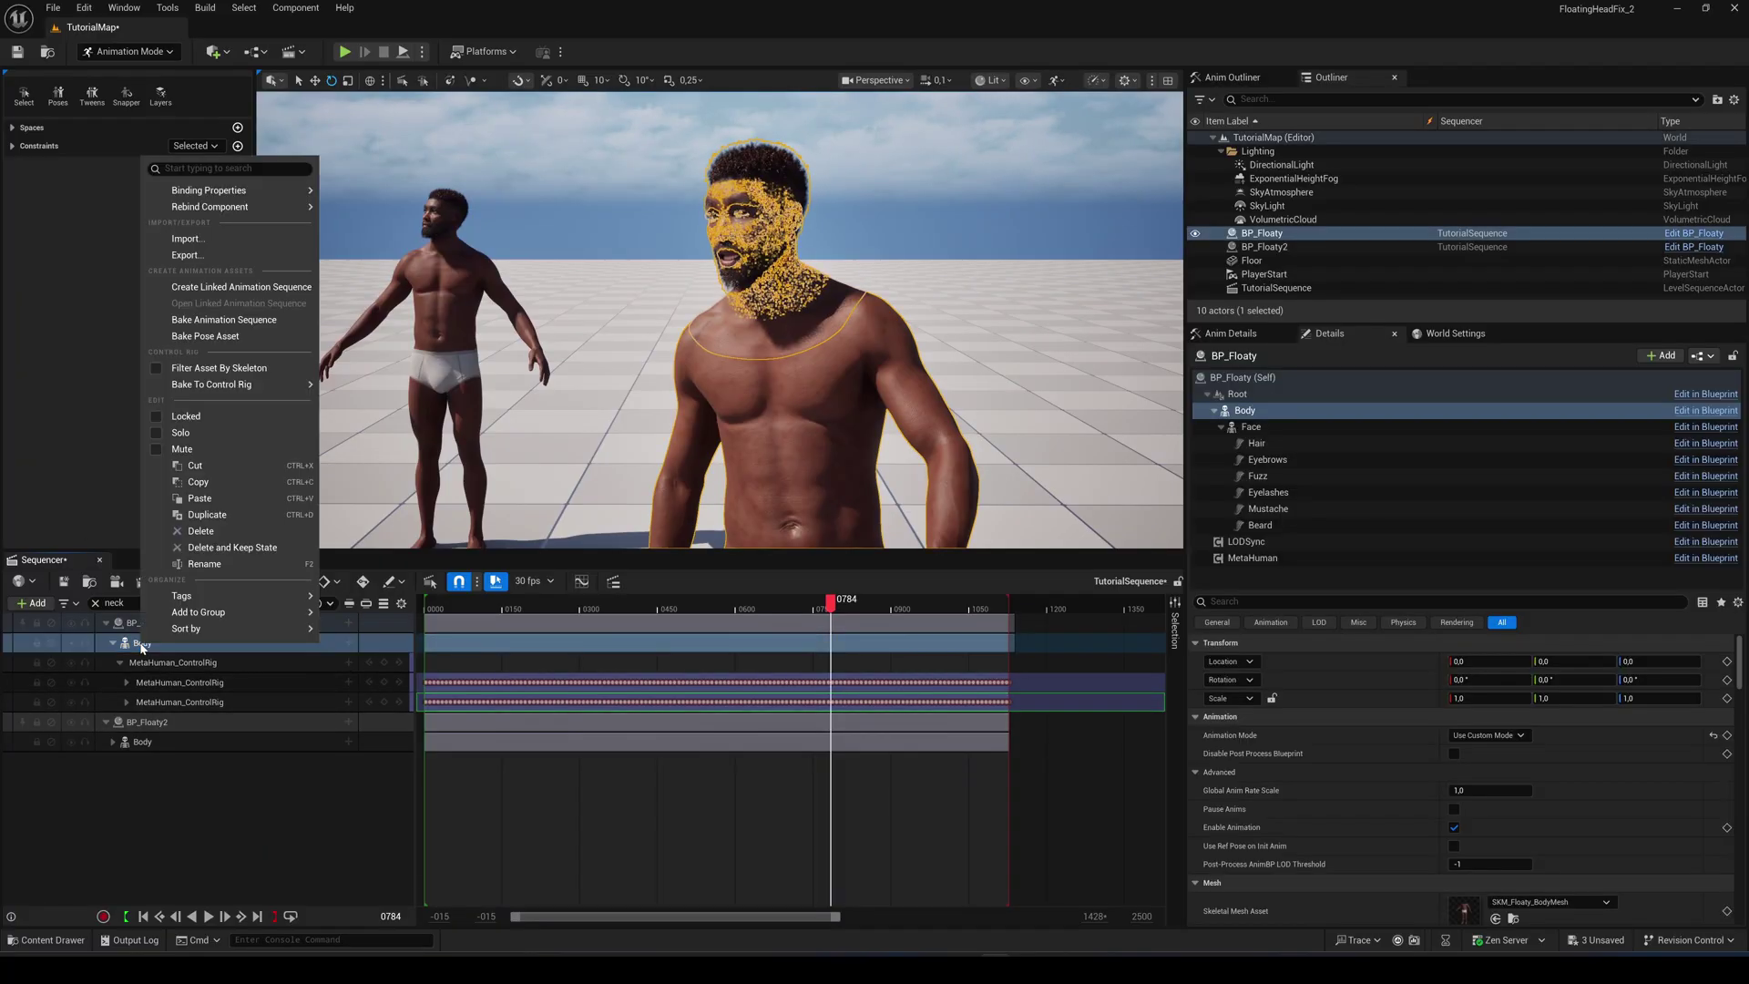
left_click(253, 320)
type("CombinedAnimation")
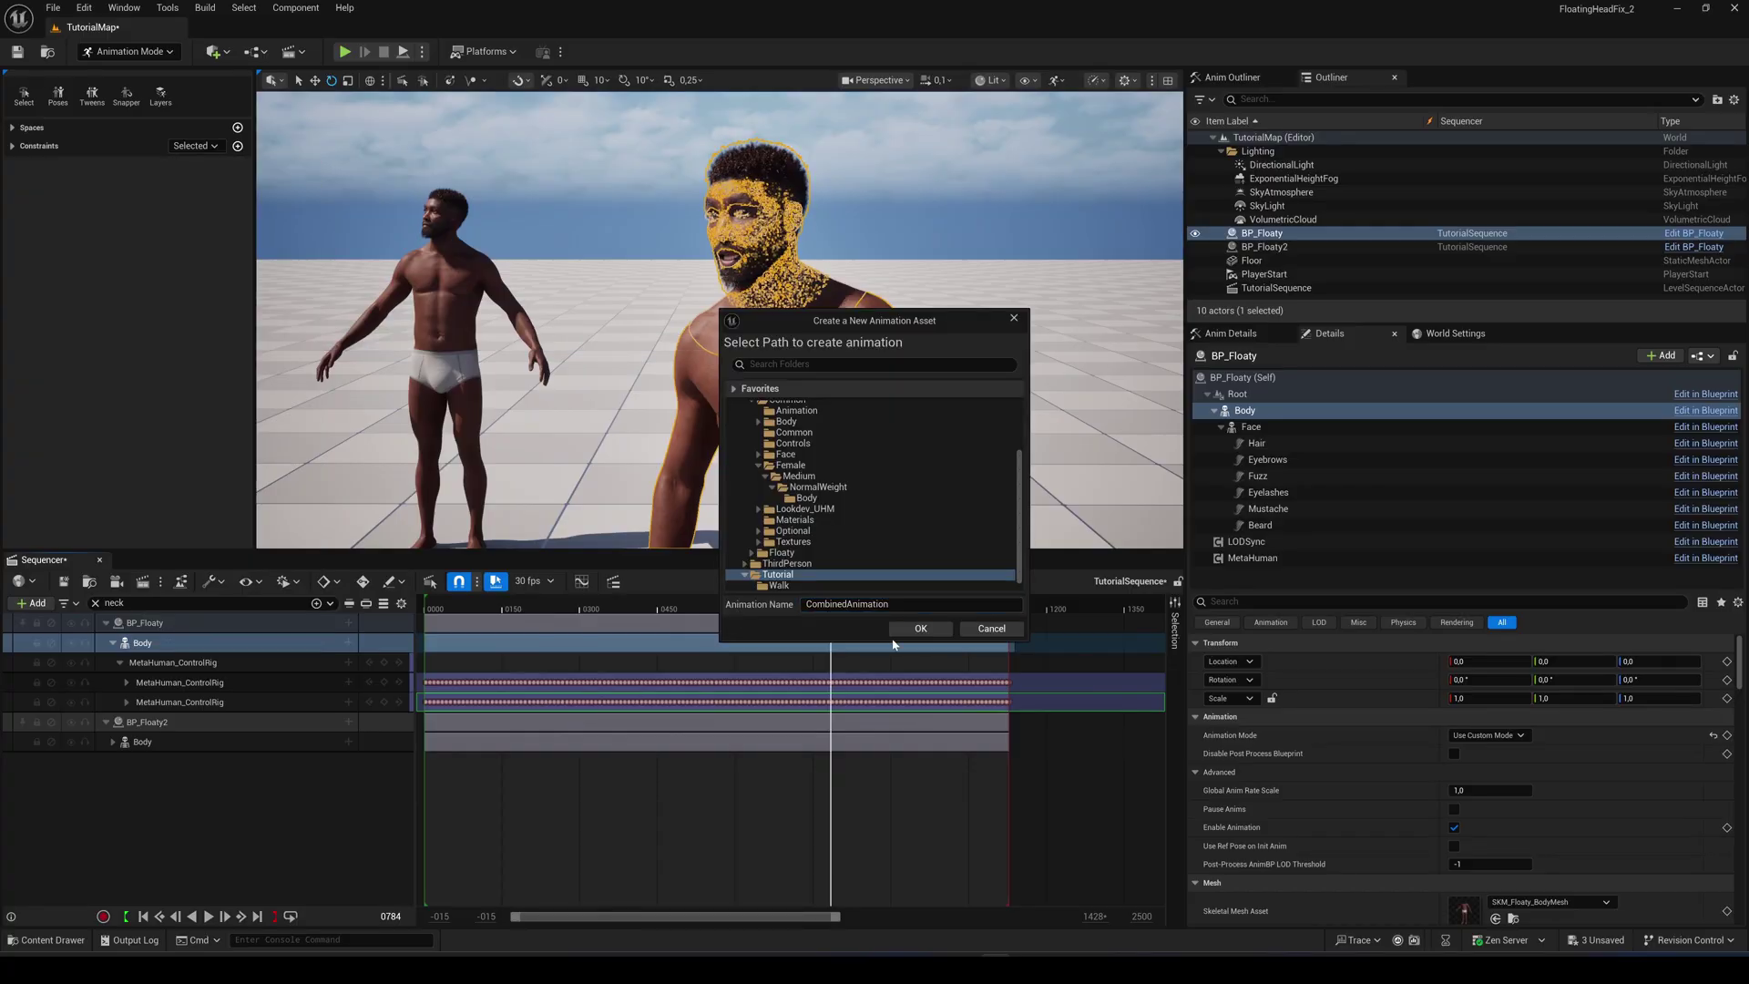
left_click(920, 629)
left_click(916, 627)
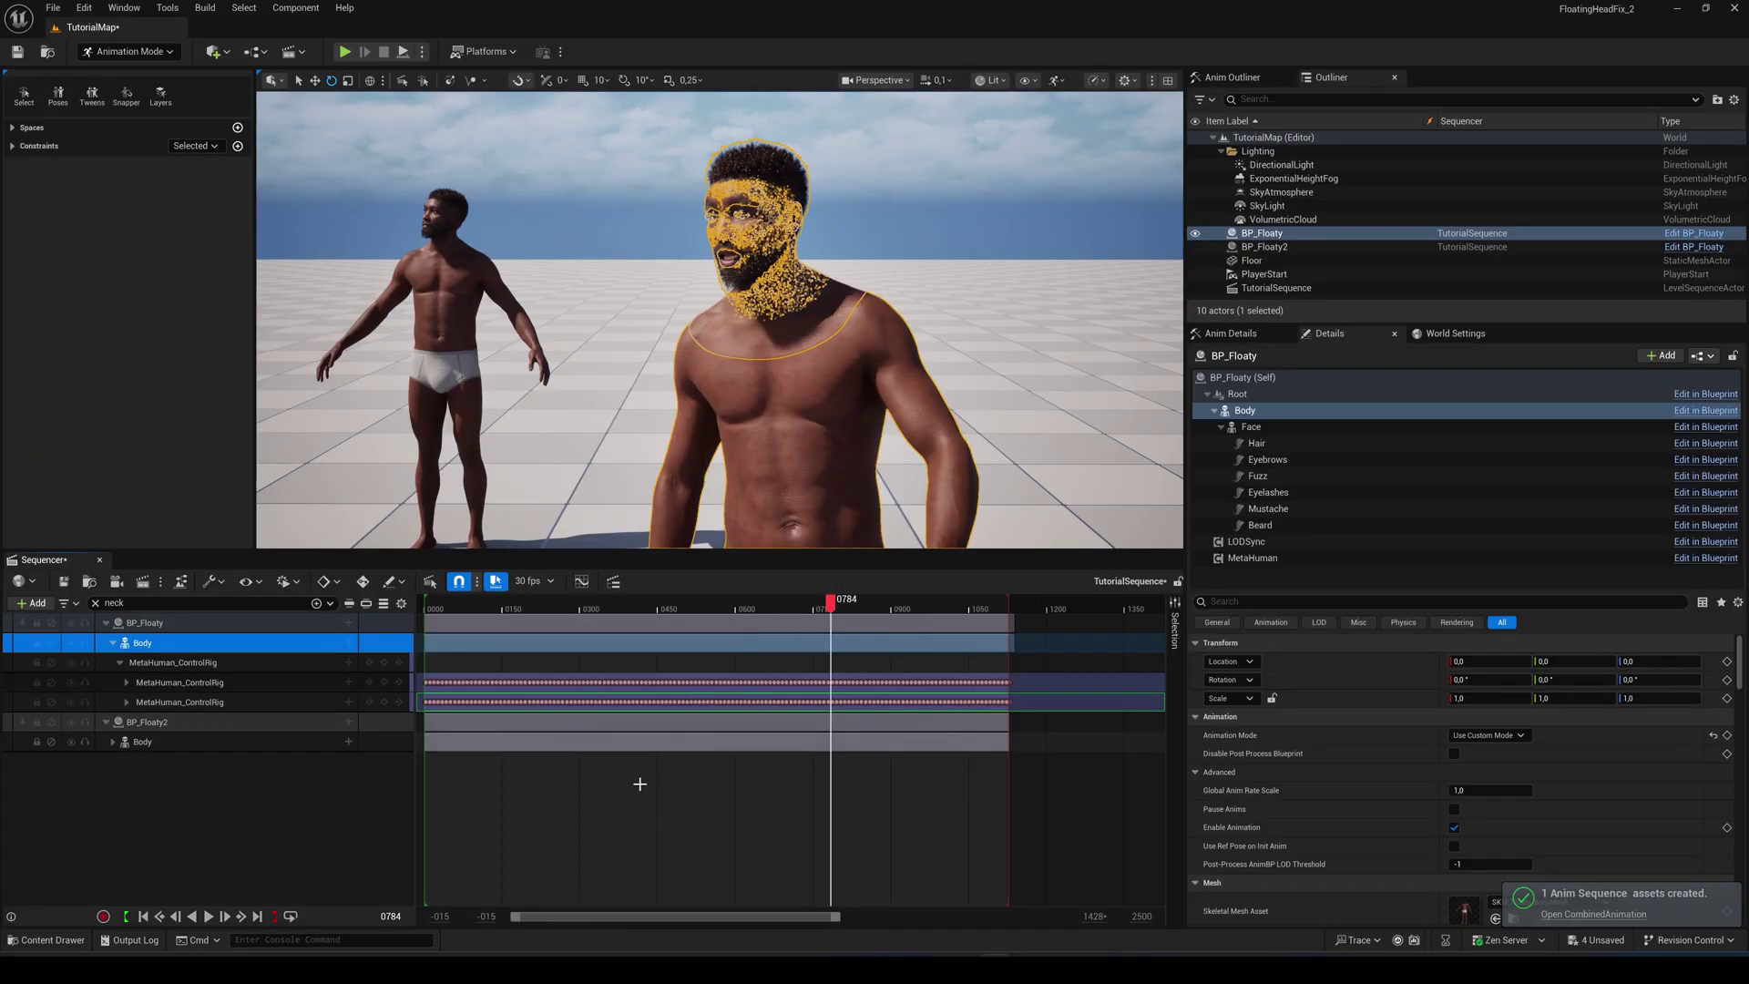